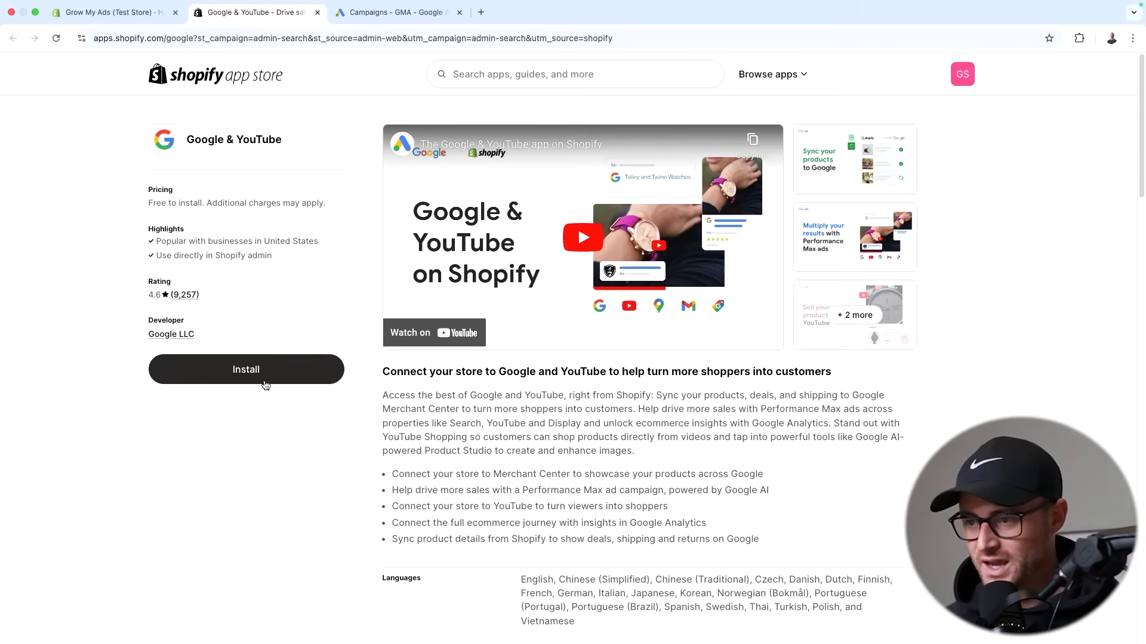
- Start installing the Google & YouTube app from its App Store listing
left_click(238, 383)
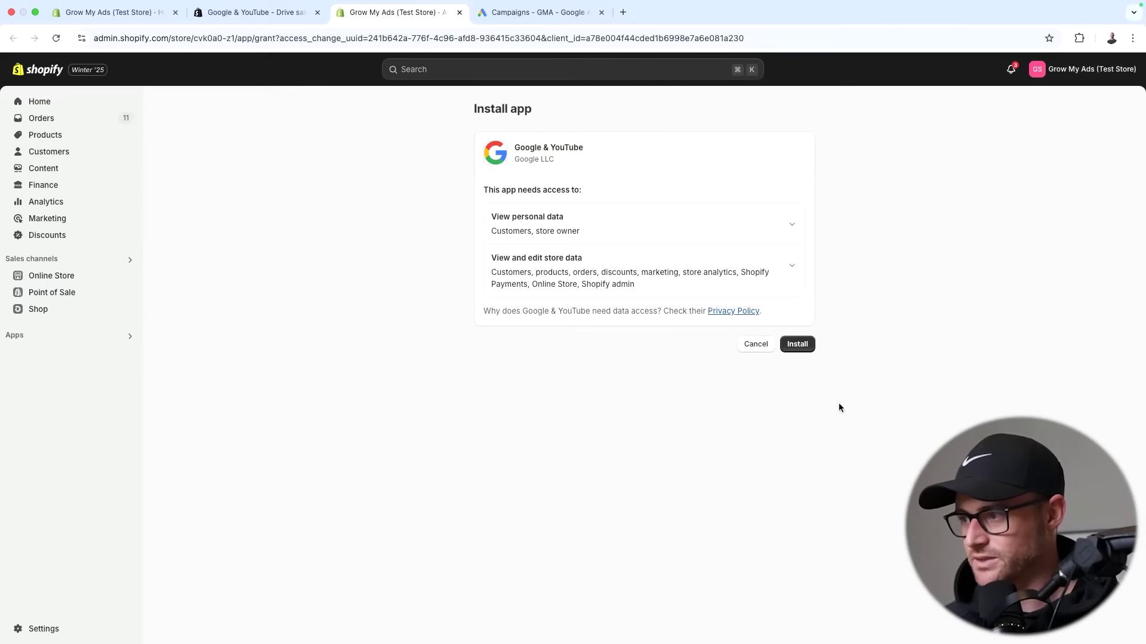
- Approve Google & YouTube's data access so it installs and its App setup page loads
left_click(798, 343)
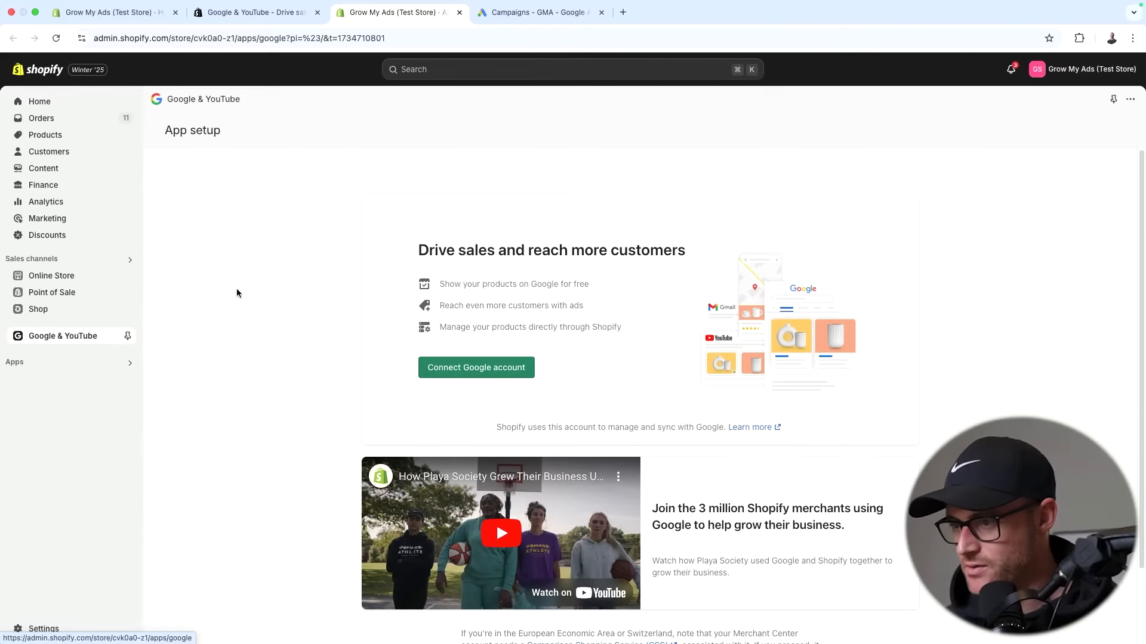
scroll(274, 305, "down", 2)
scroll(274, 305, "up", 2)
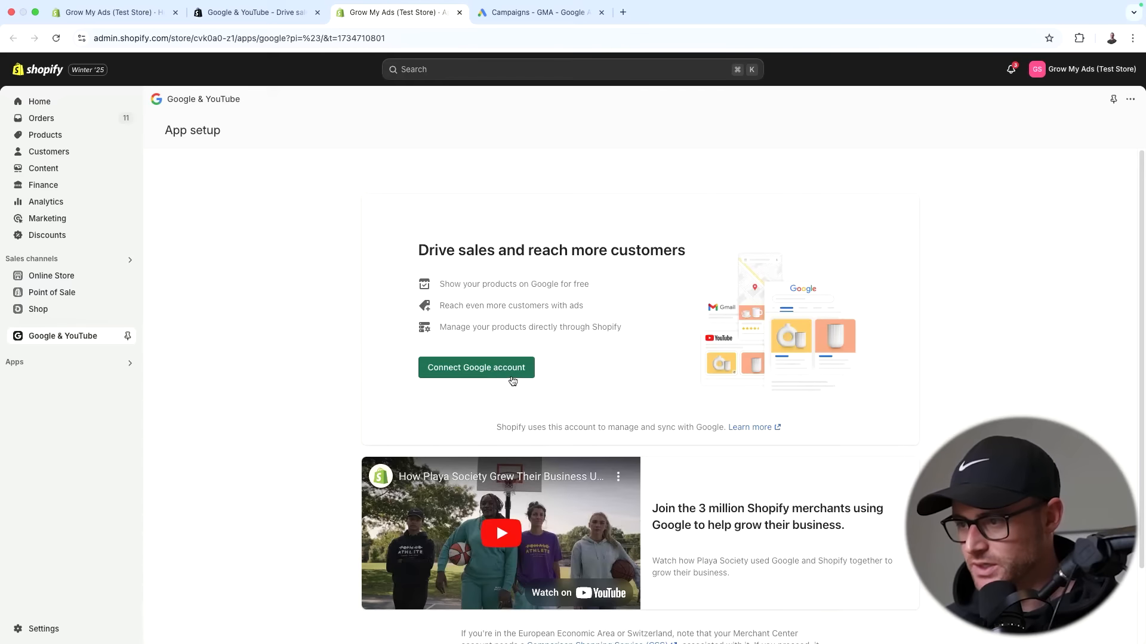
- Sign in with the chosen Google account and allow Google Channel by Shopify access
left_click(493, 370)
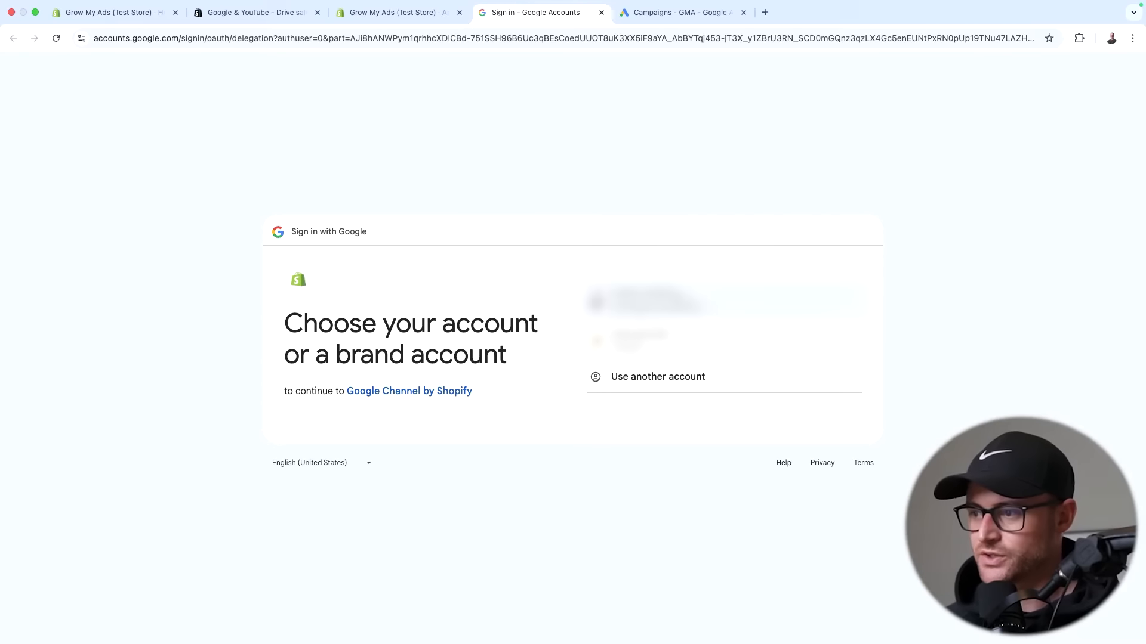
left_click(688, 305)
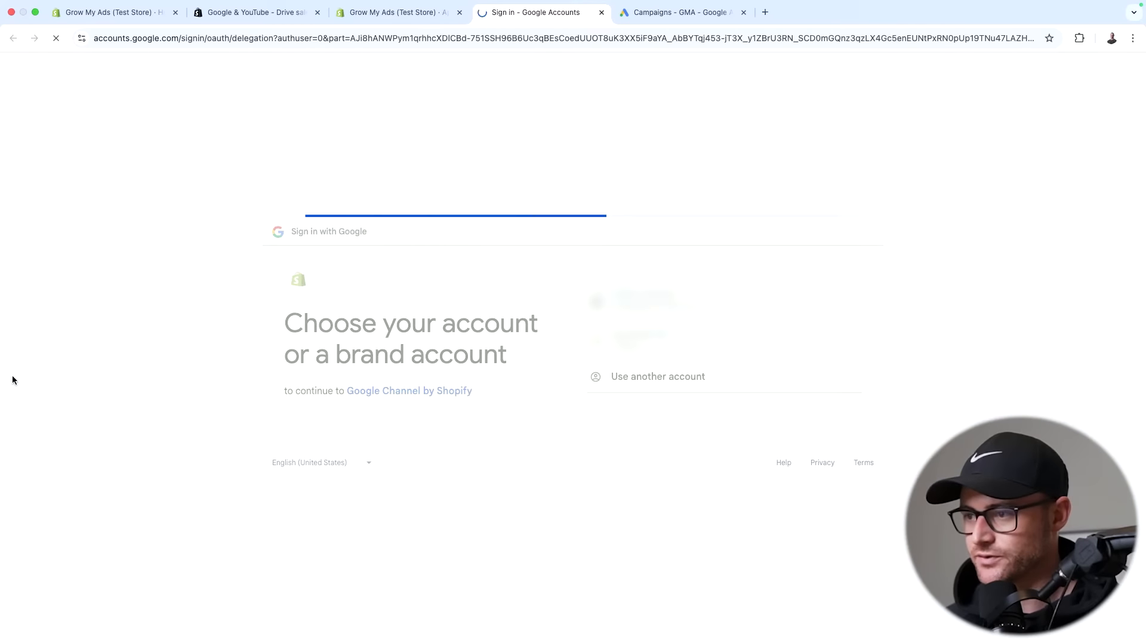
left_click(758, 428)
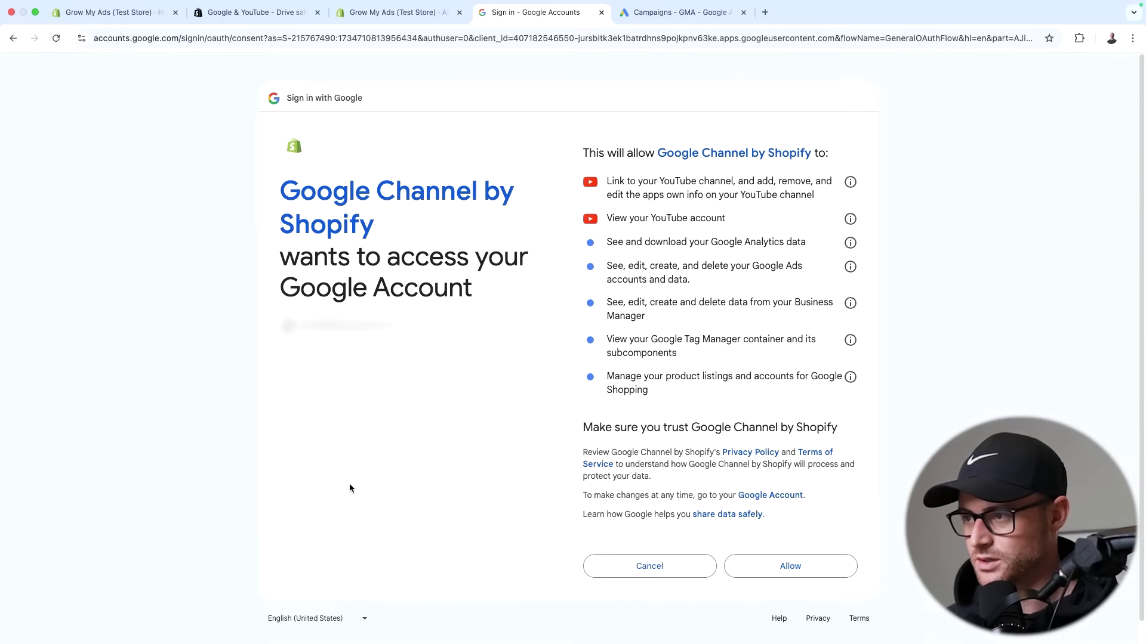
left_click(786, 568)
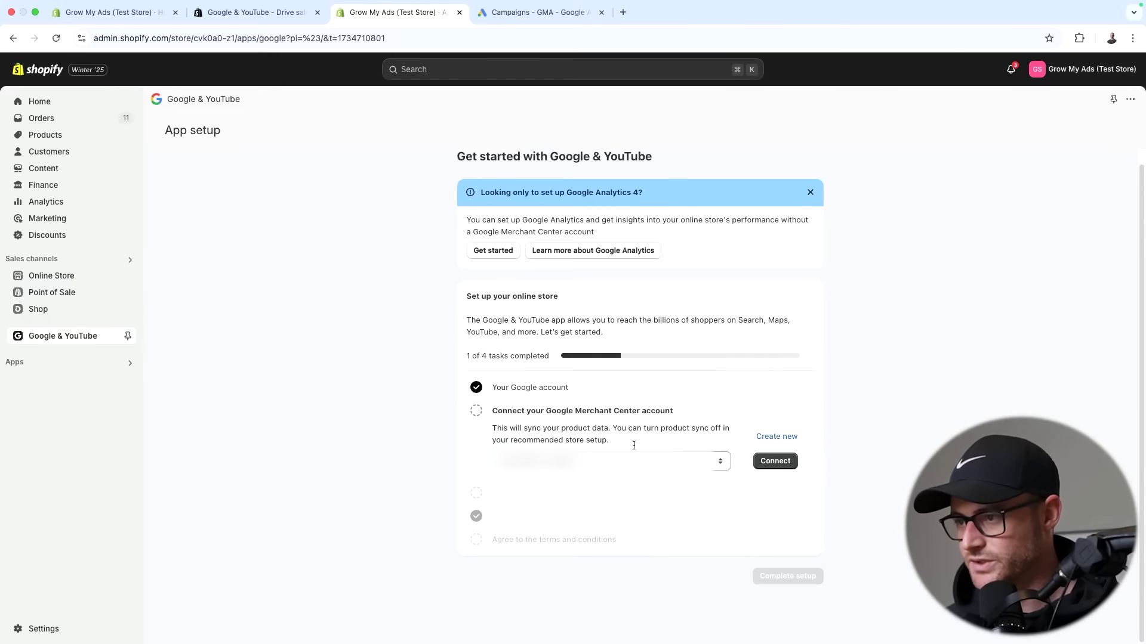
- Review the available Merchant Center accounts, then create a new Merchant Center account
left_click(633, 461)
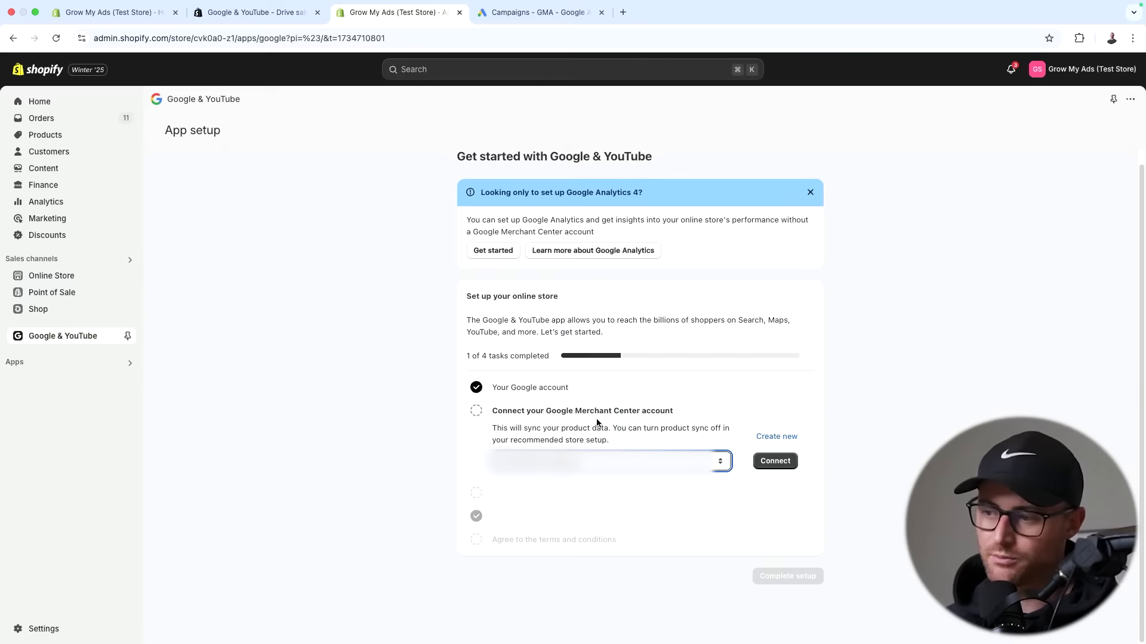
left_click(394, 460)
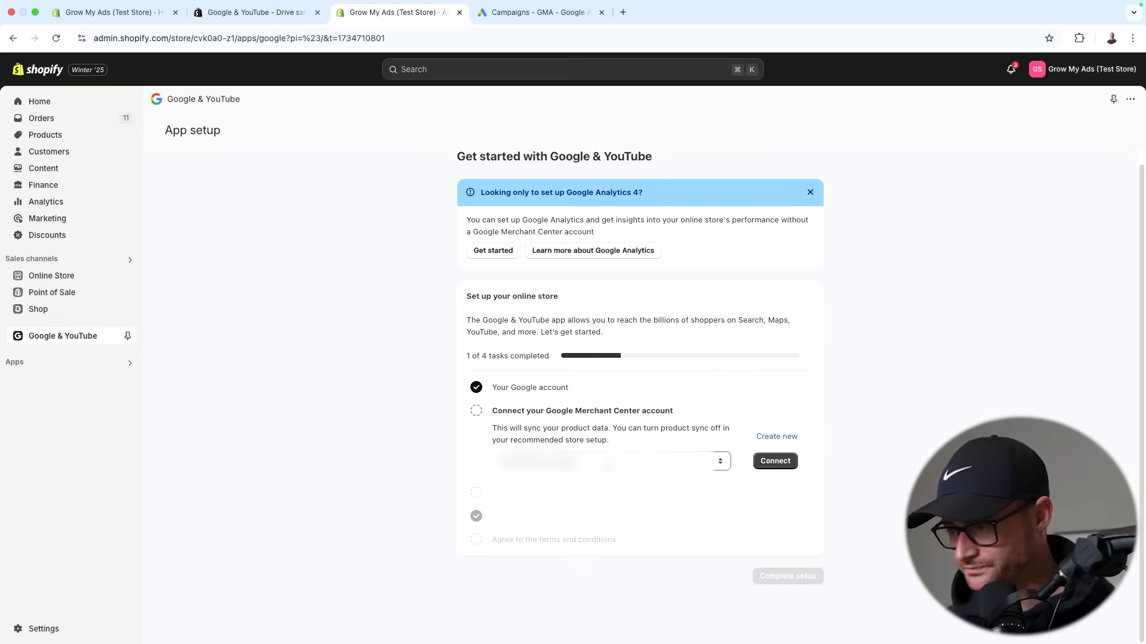
left_click(607, 461)
left_click(717, 423)
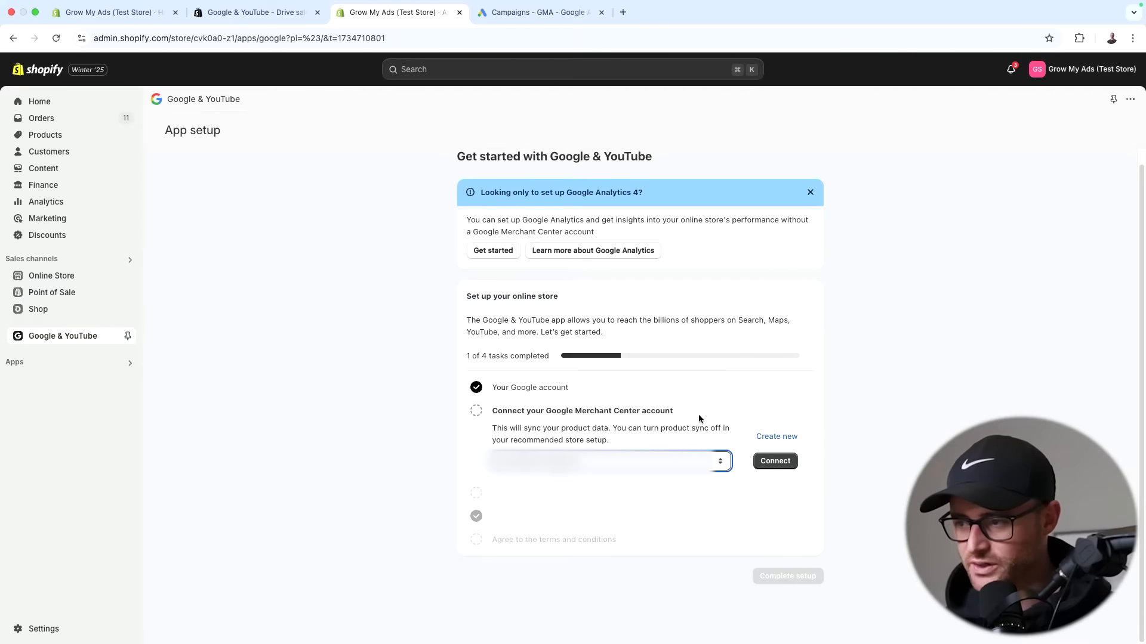
left_click_drag(699, 419, 439, 416)
left_click(671, 440)
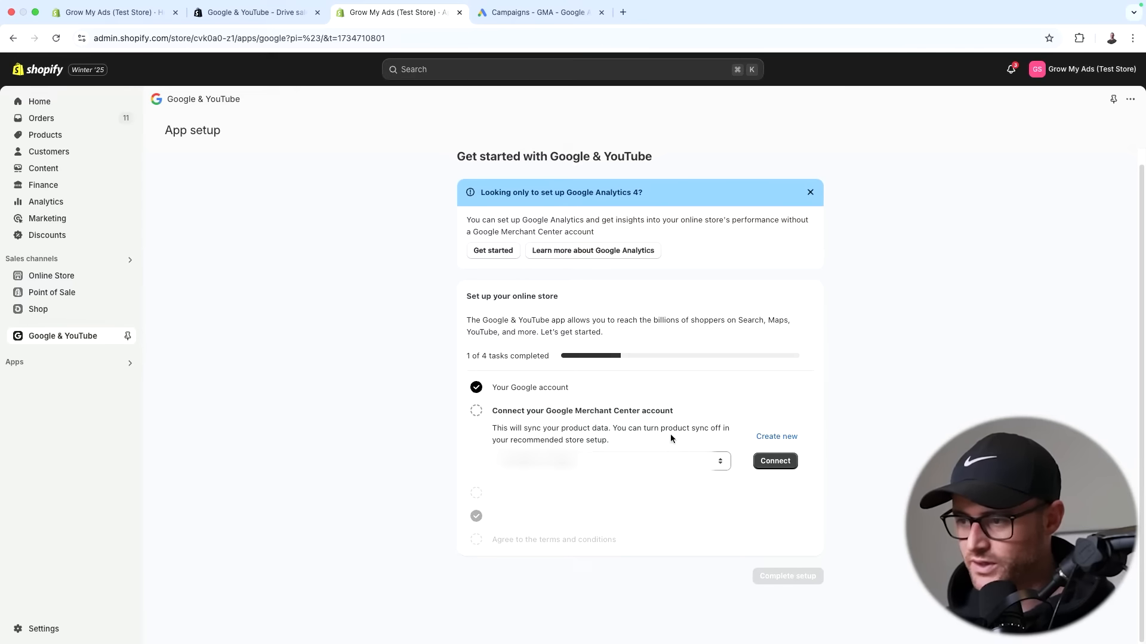
left_click(773, 439)
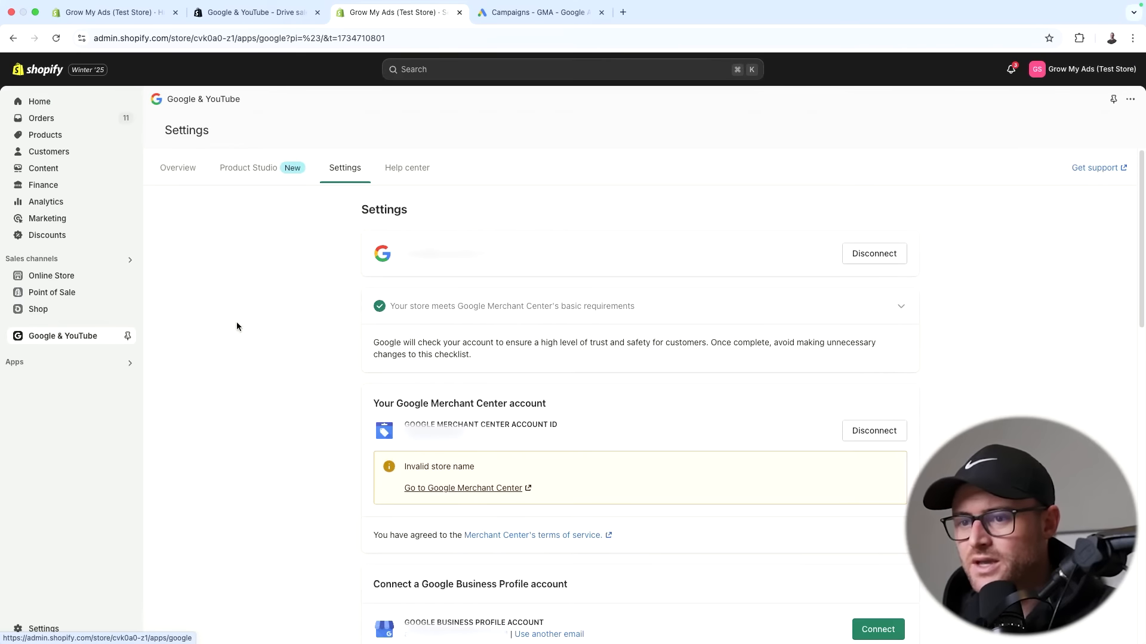
left_click(186, 185)
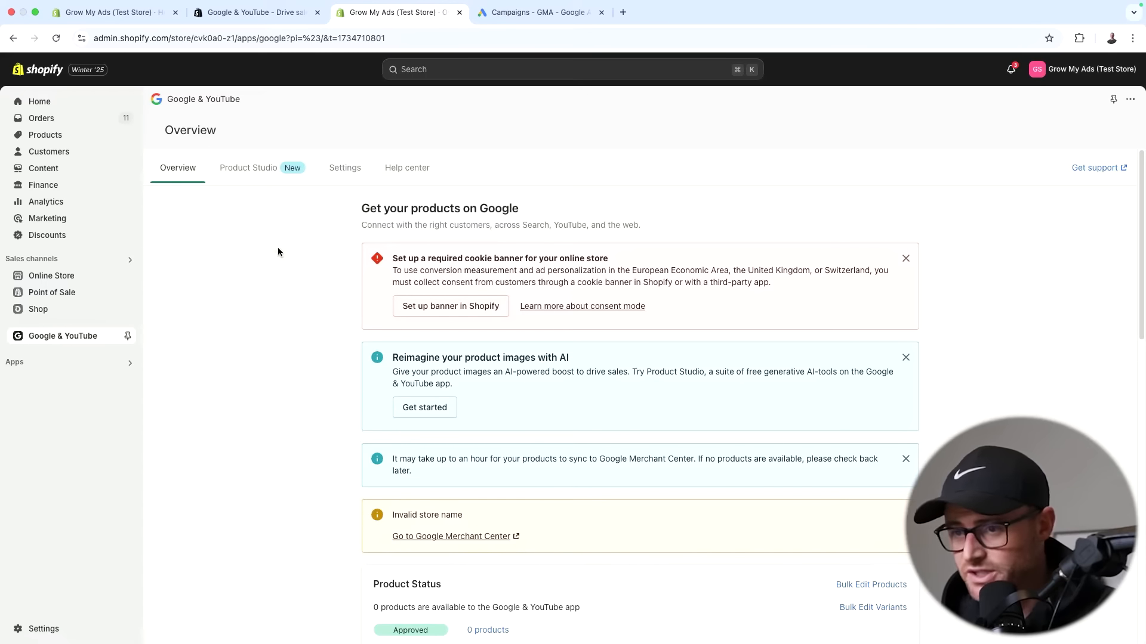
left_click(345, 169)
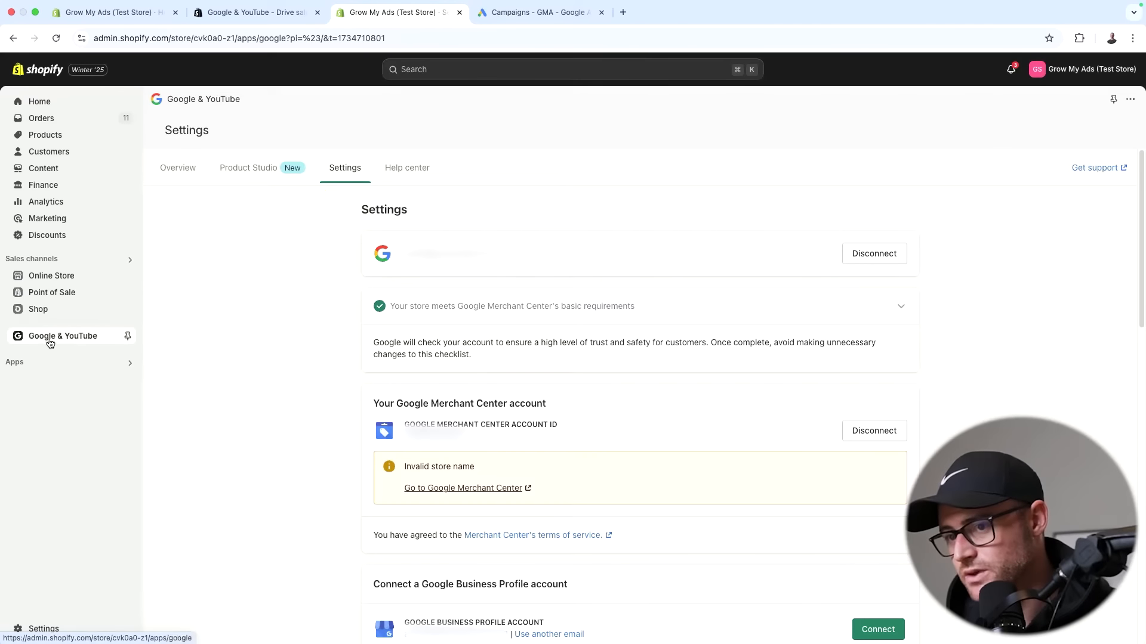
left_click(344, 172)
scroll(264, 437, "down", 10)
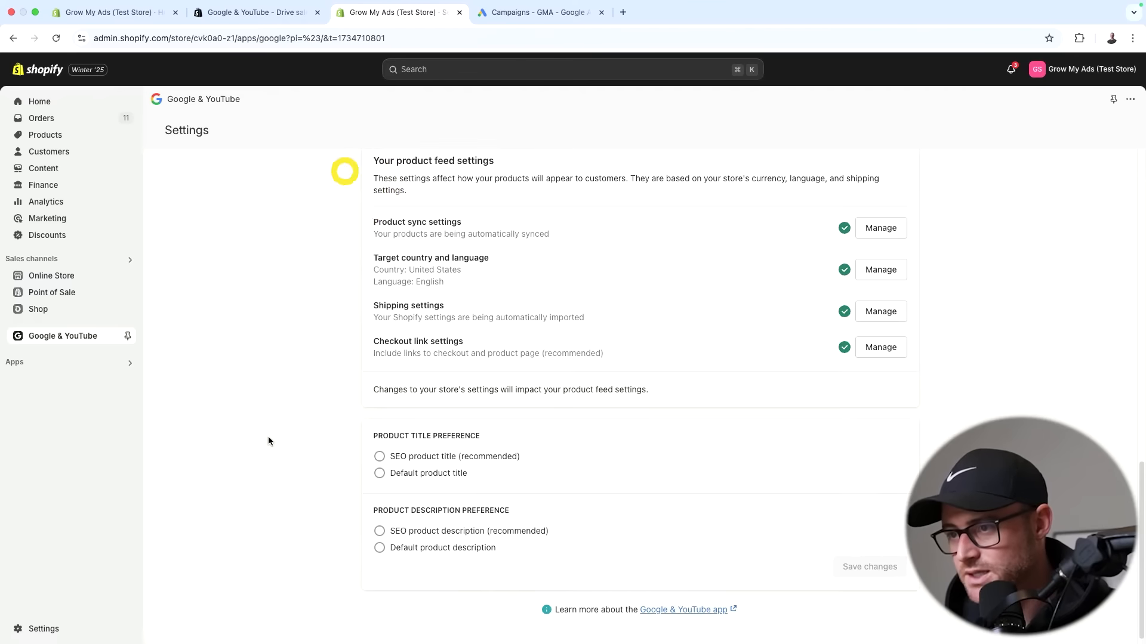
scroll(463, 295, "up", 3)
left_click_drag(372, 240, 452, 260)
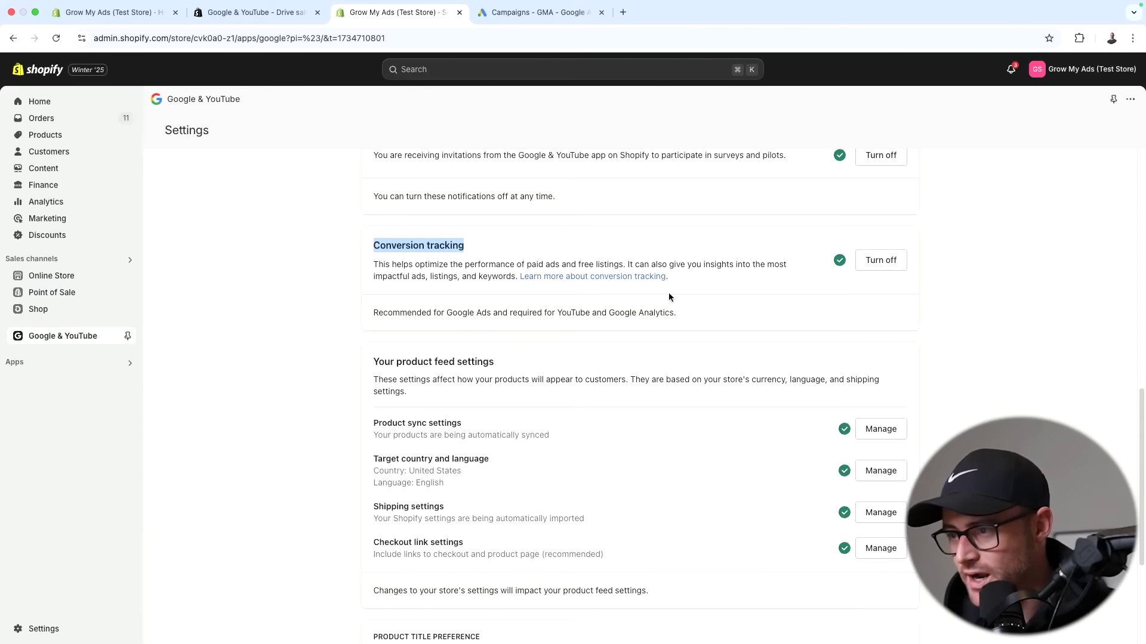
left_click_drag(371, 264, 702, 279)
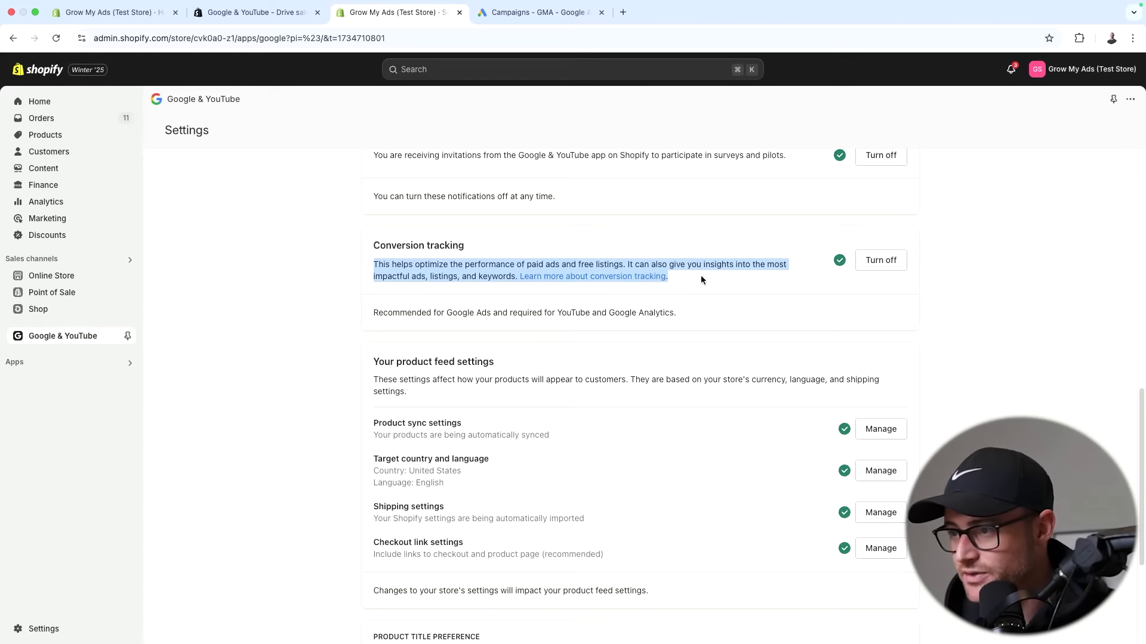
left_click(729, 289)
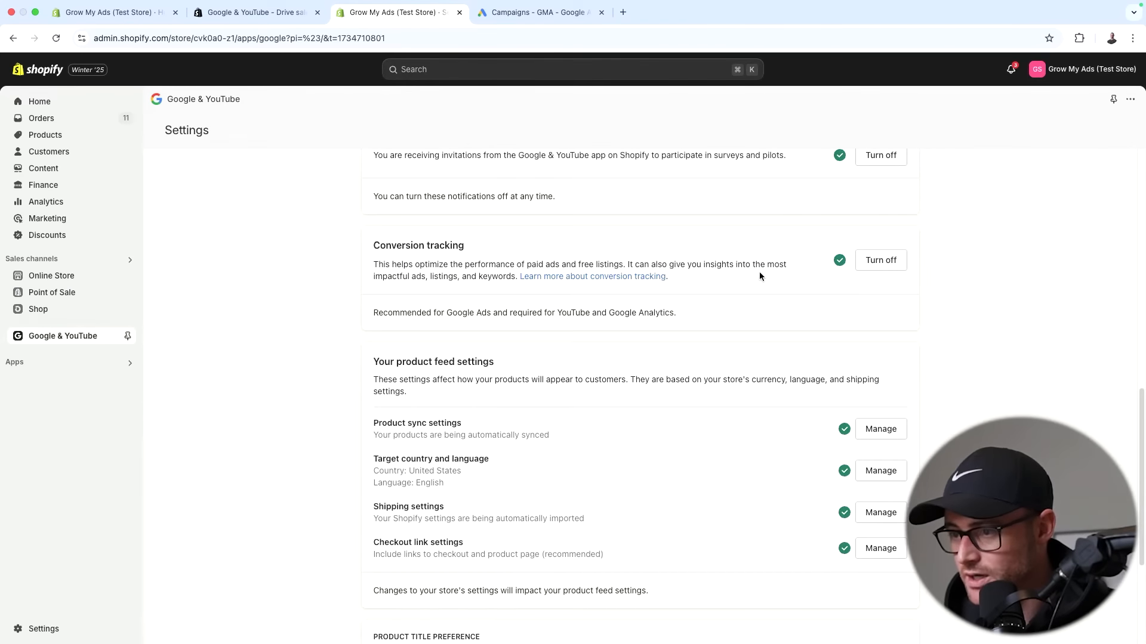
scroll(759, 276, "down", 4)
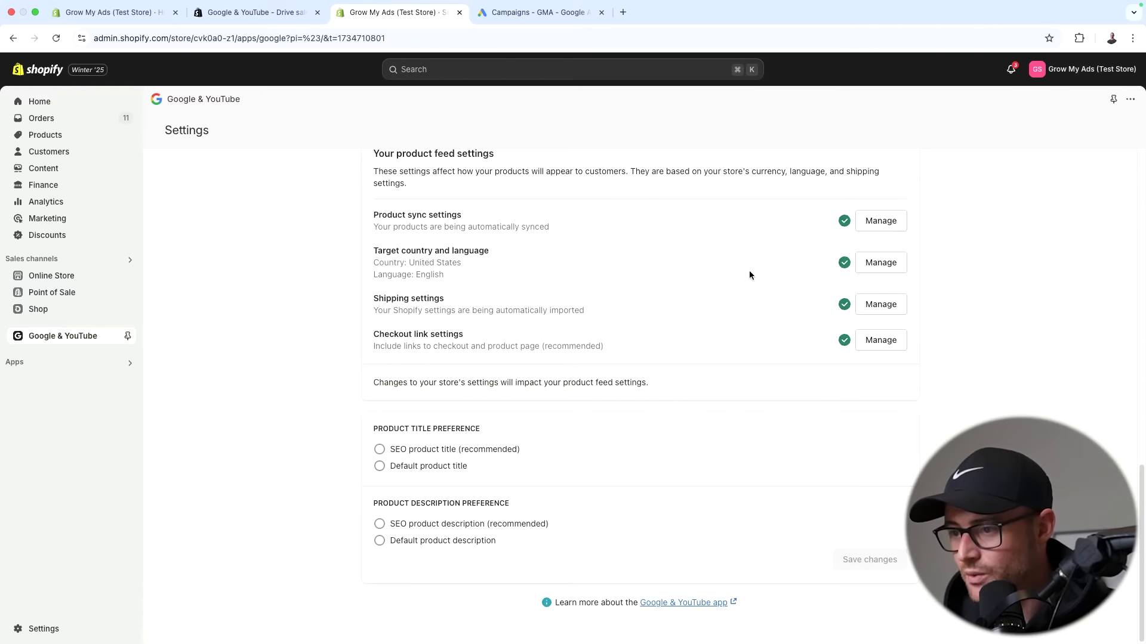
scroll(749, 274, "up", 6)
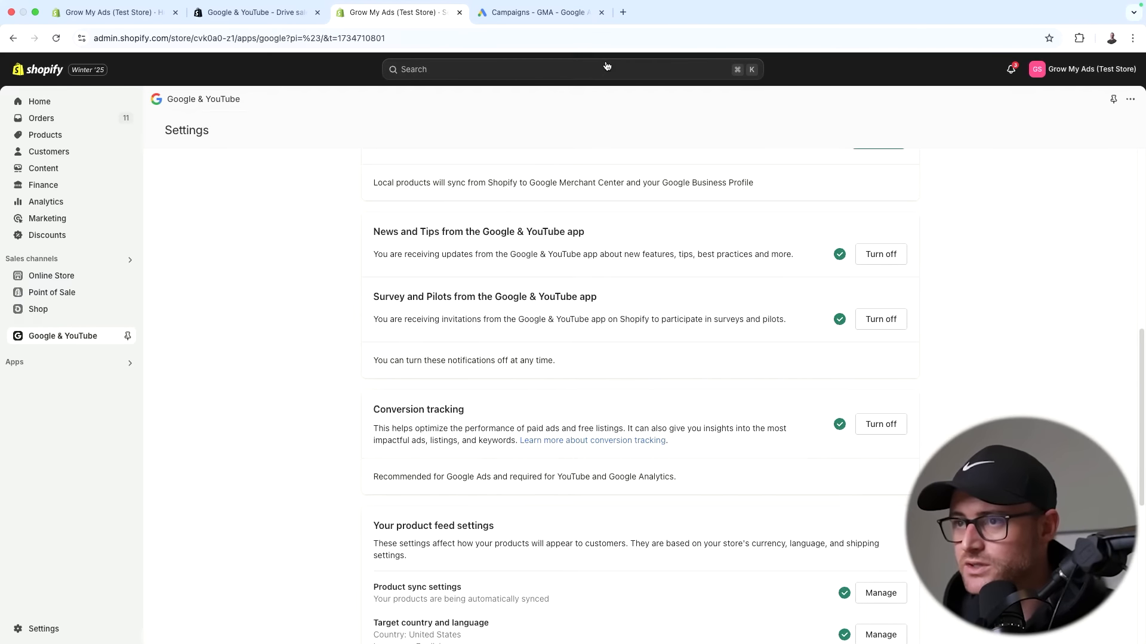
left_click(576, 13)
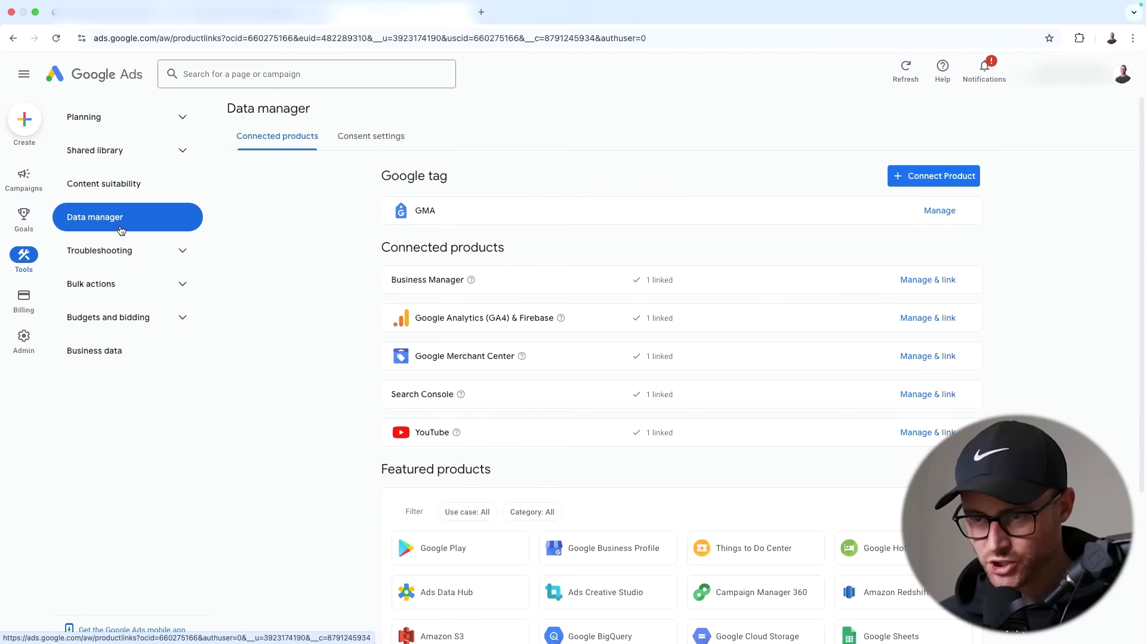
- In Data manager's connected products, begin connecting Shopify as a data source
left_click(24, 260)
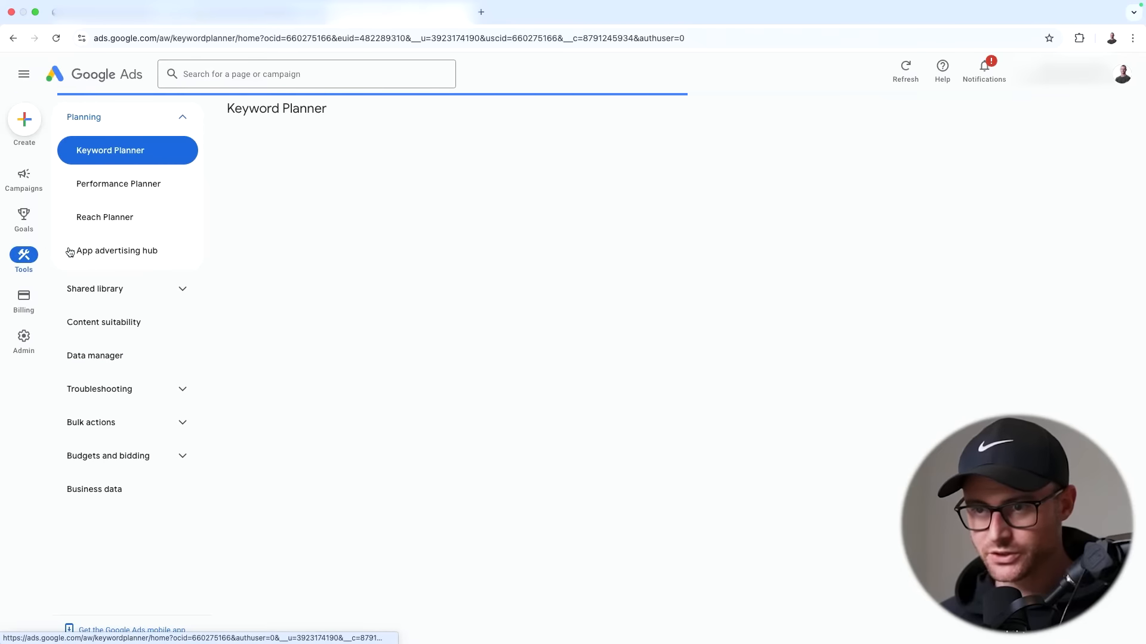
left_click(90, 355)
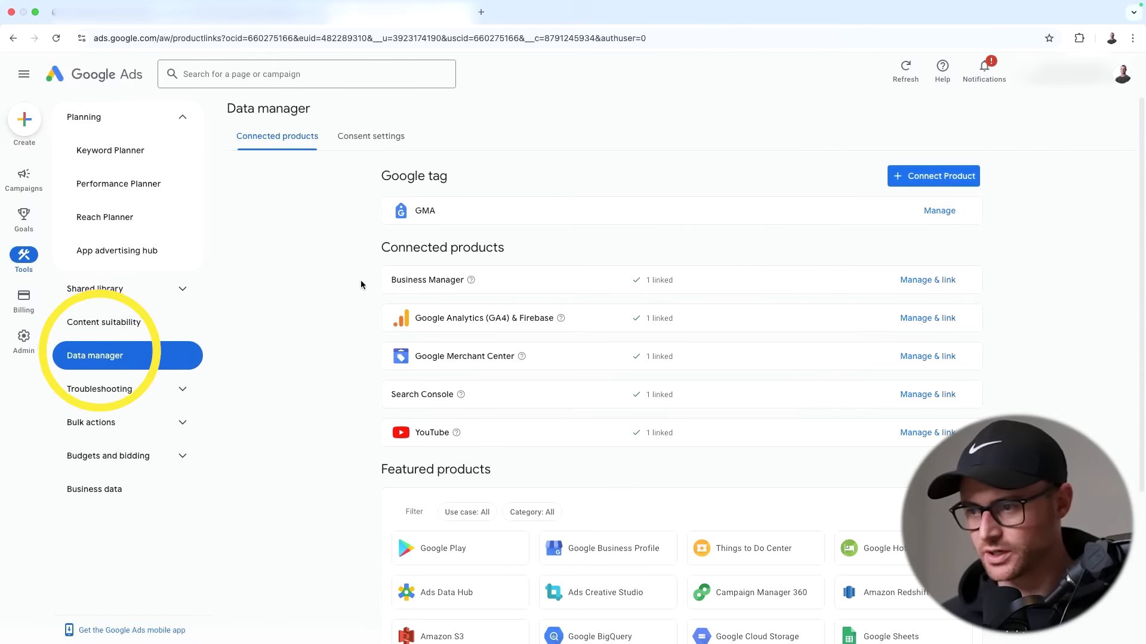
scroll(490, 449, "down", 4)
left_click(719, 527)
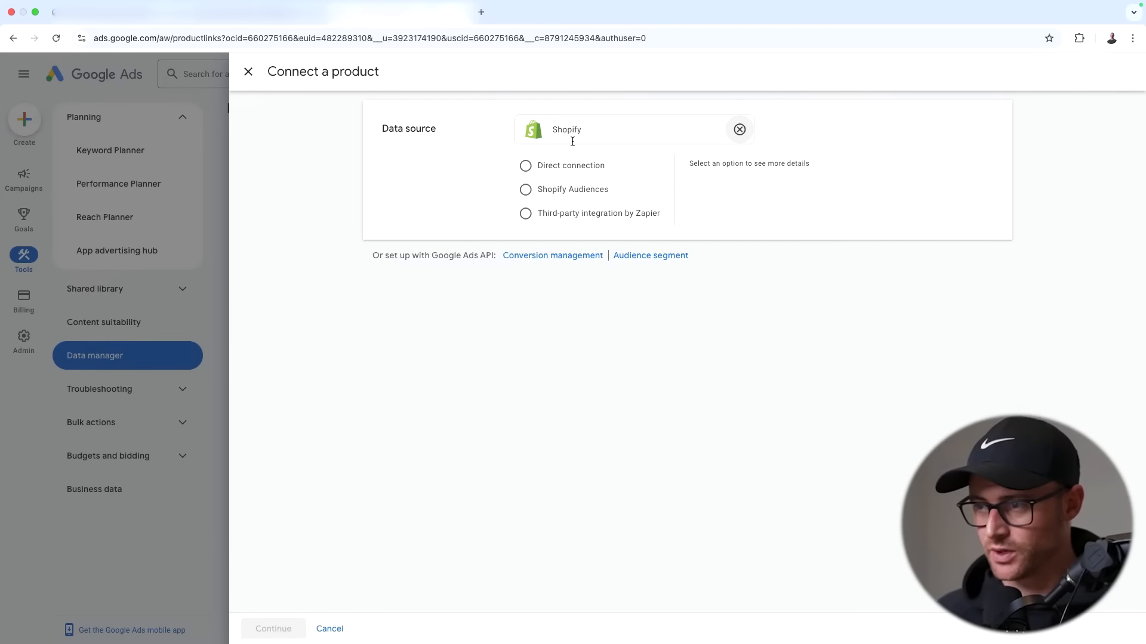
- Authorize a direct Shopify connection and sign in with the shop's myshopify domain
left_click(526, 166)
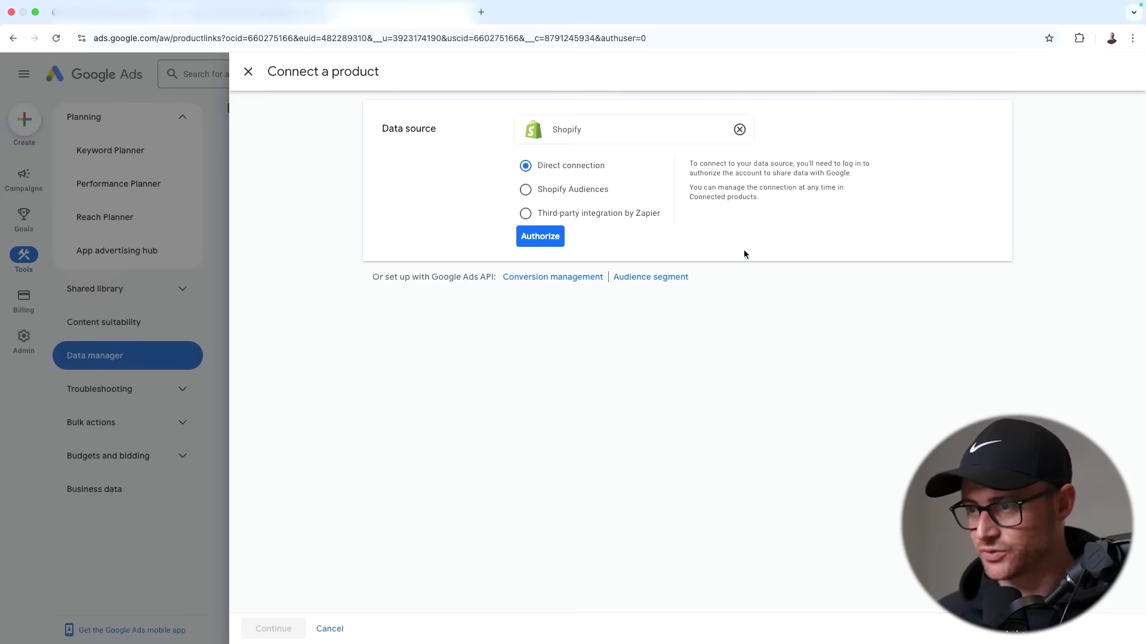
left_click(539, 238)
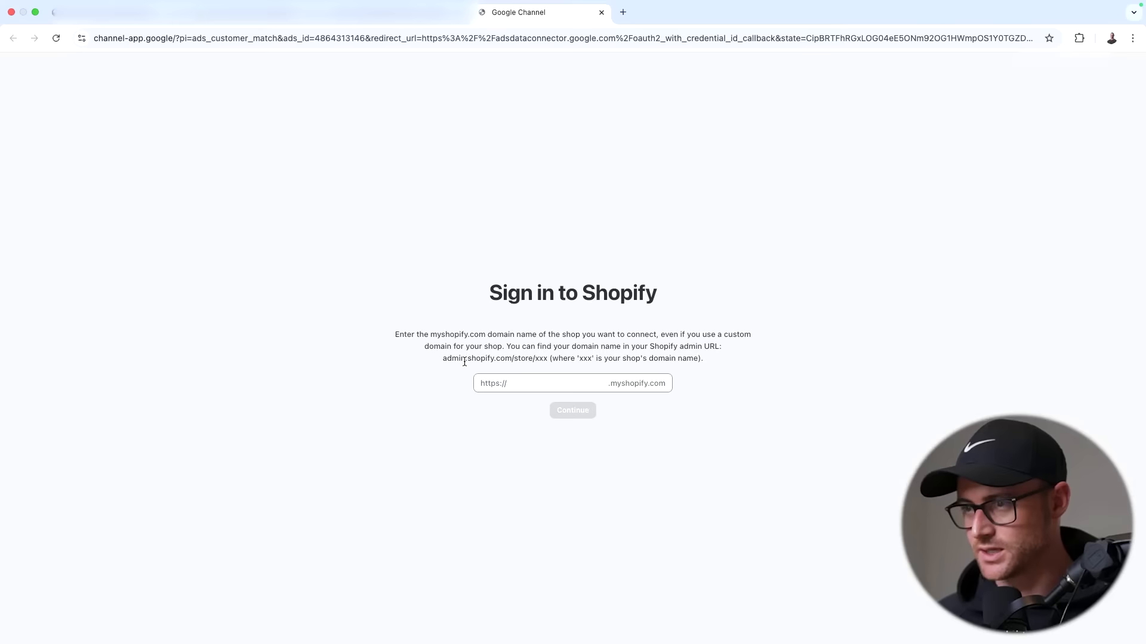
left_click(532, 381)
key("super+v")
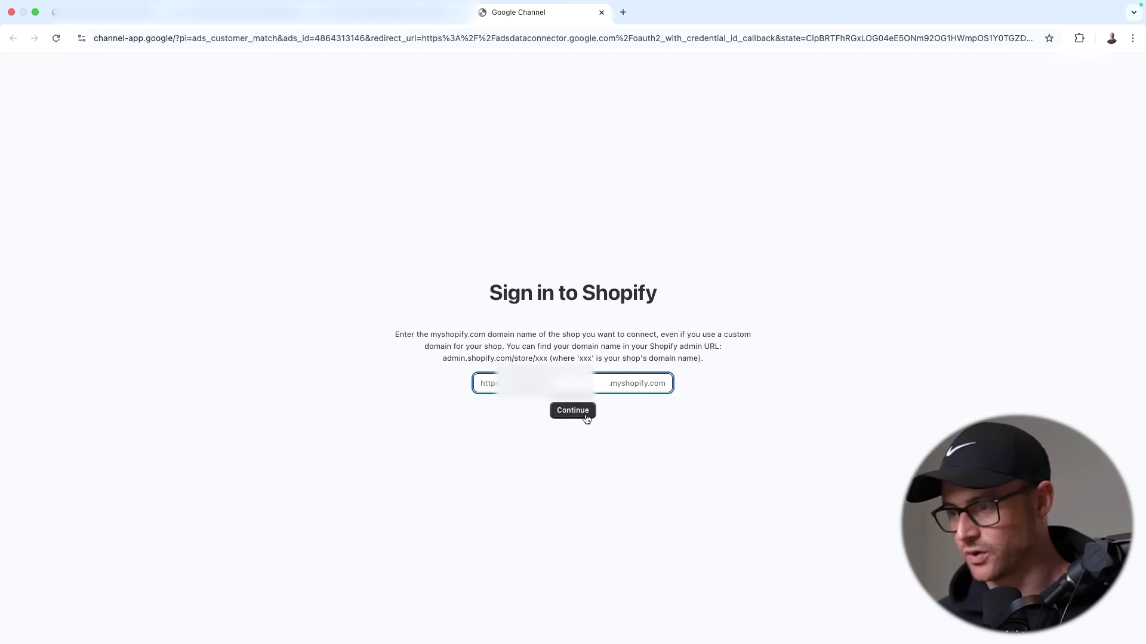
left_click(584, 415)
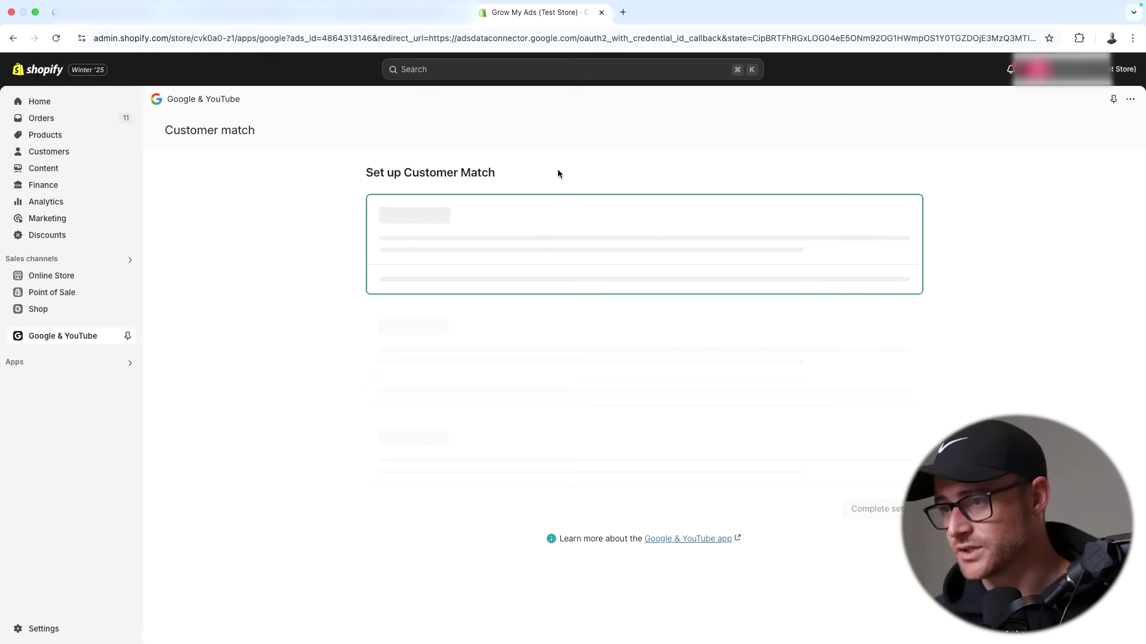
- Add Shopify conversion measurement to Google Ads from the conversion notice
scroll(537, 238, "down", 1)
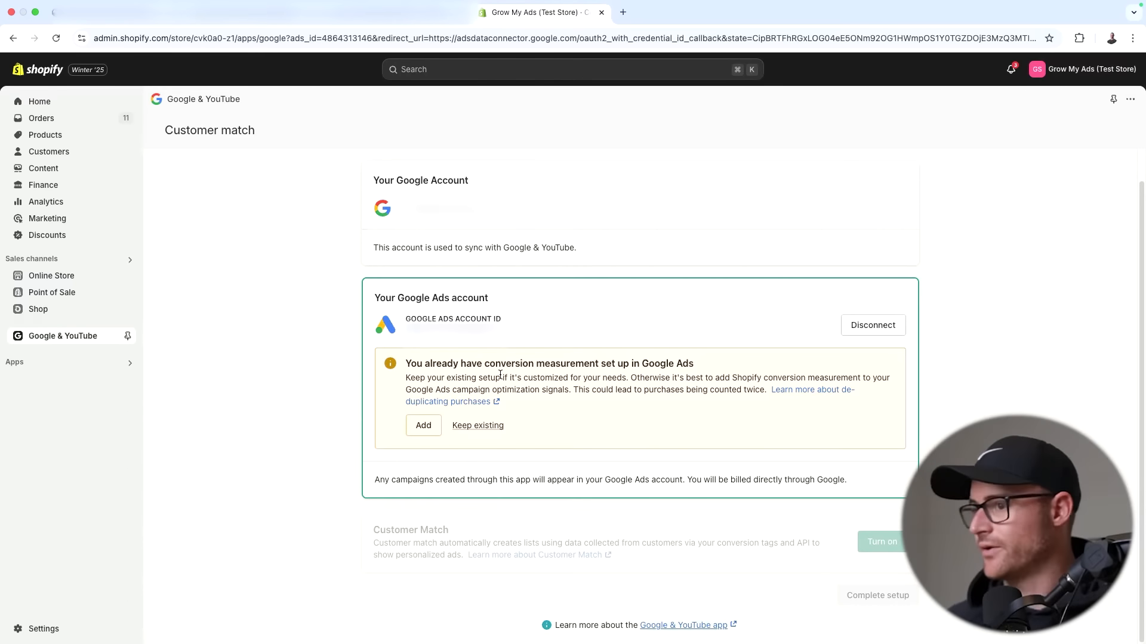
left_click_drag(435, 367, 410, 363)
left_click(410, 361)
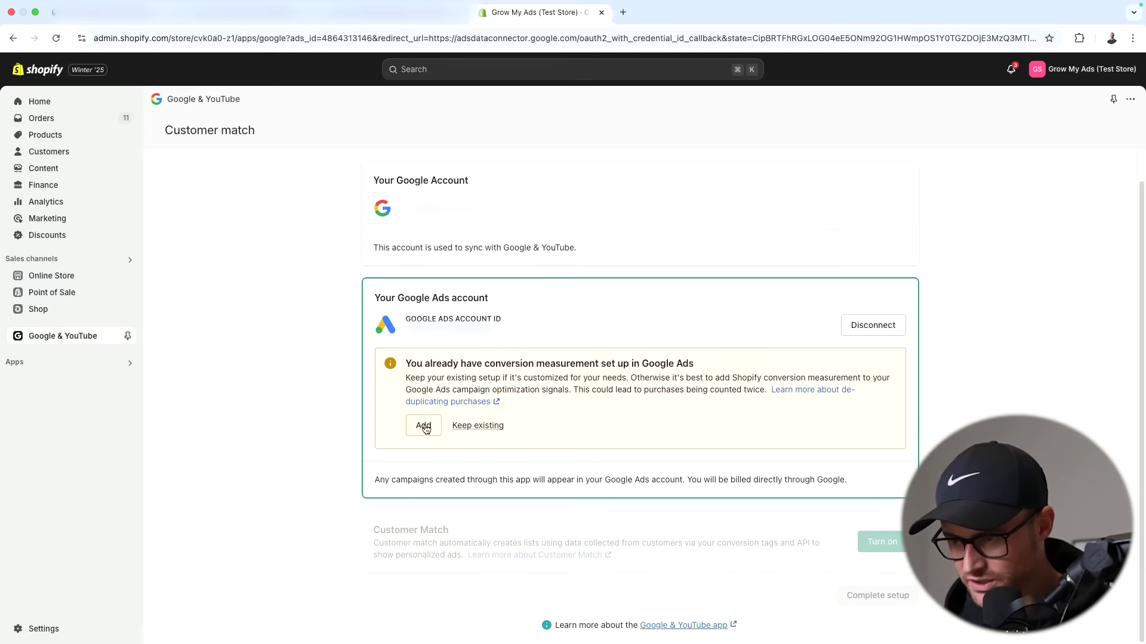
left_click_drag(405, 379, 654, 379)
left_click(690, 378)
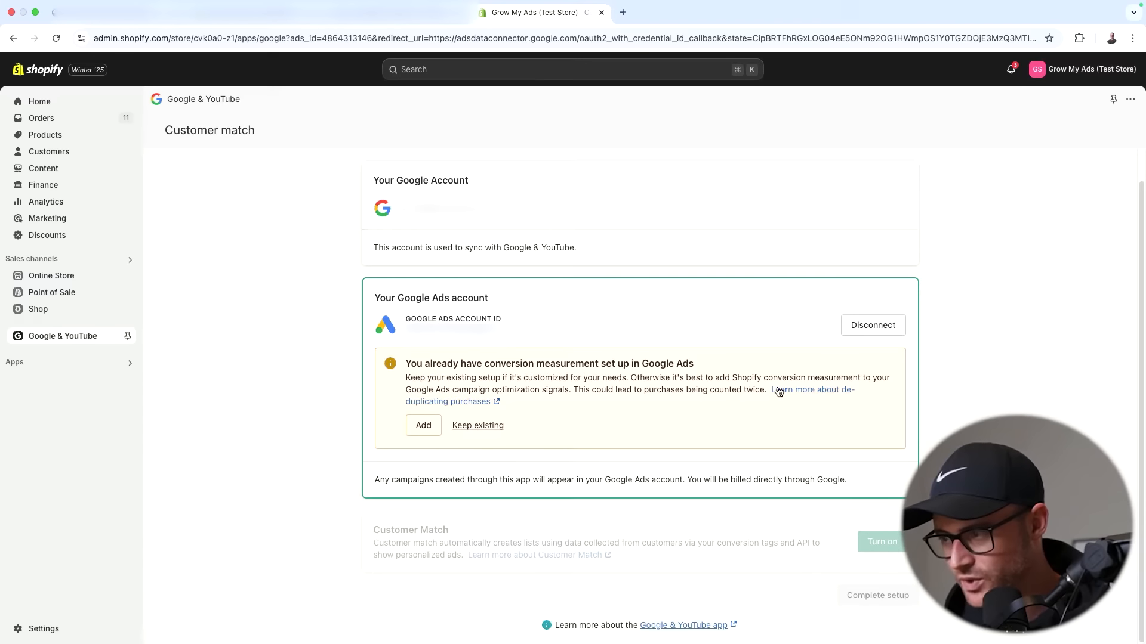
left_click(423, 426)
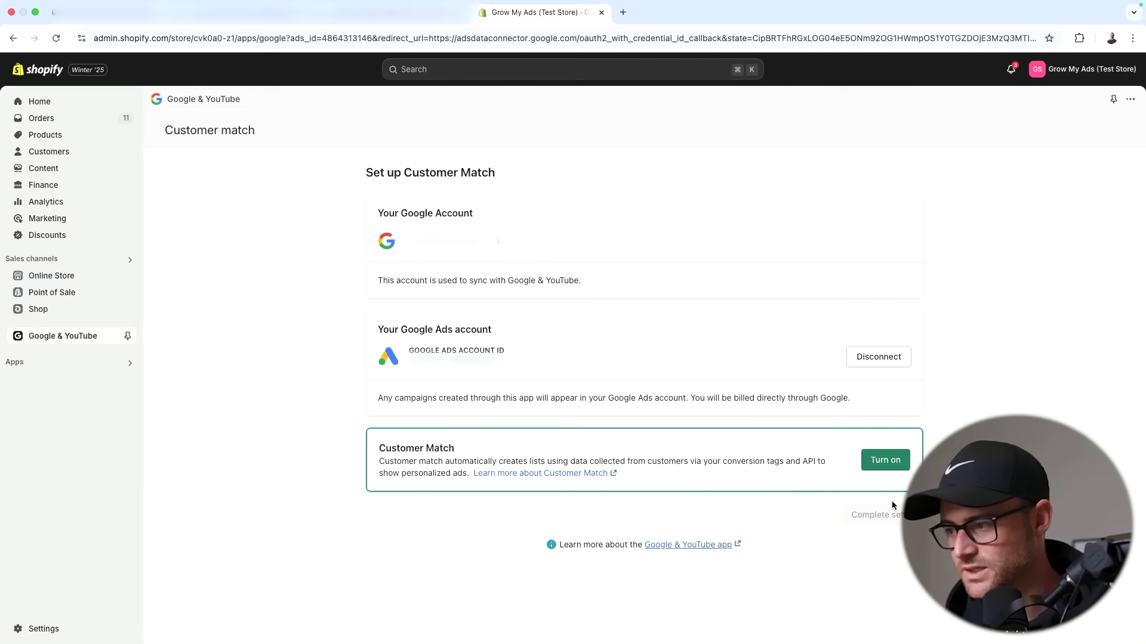
- Turn on Customer Match and complete the setup
left_click(885, 460)
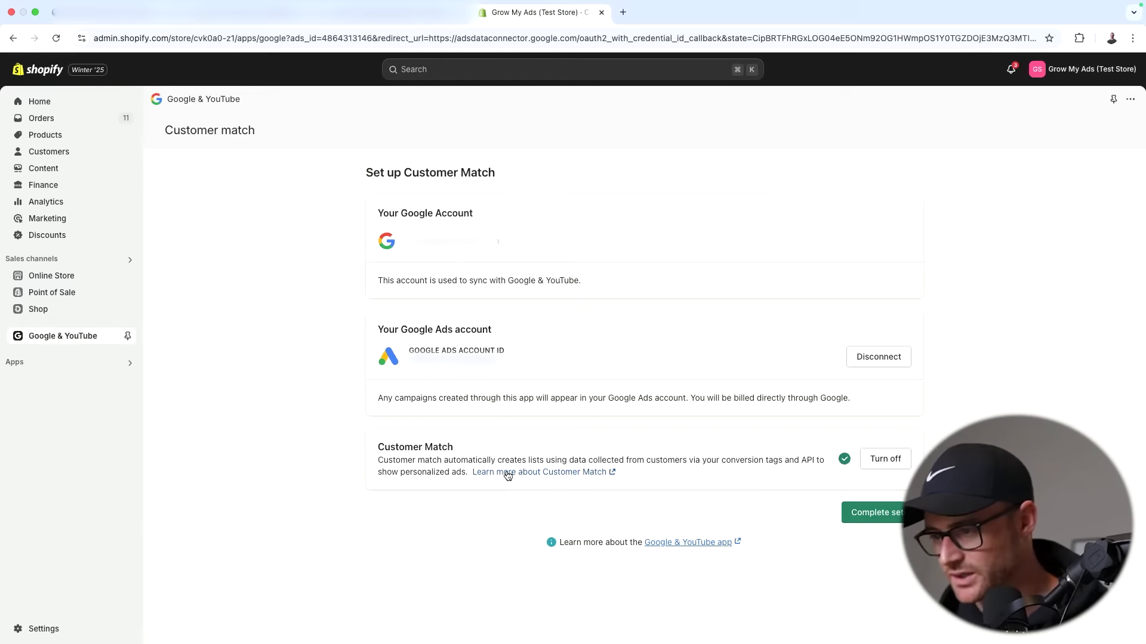
left_click_drag(509, 460, 551, 517)
triple_click(644, 462)
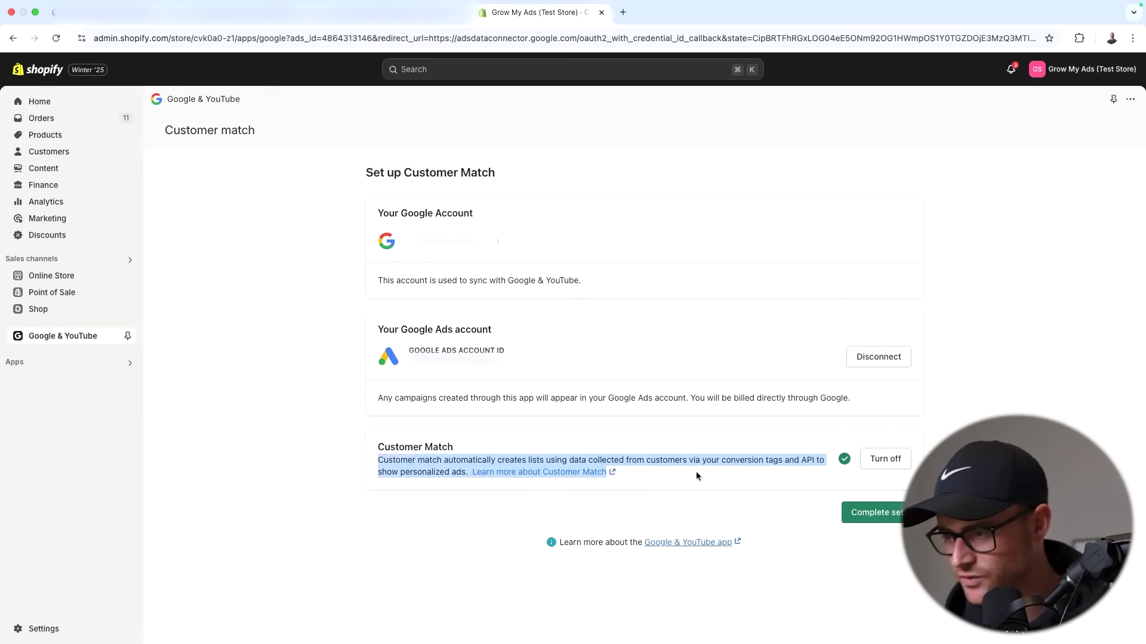
left_click(761, 488)
left_click(873, 523)
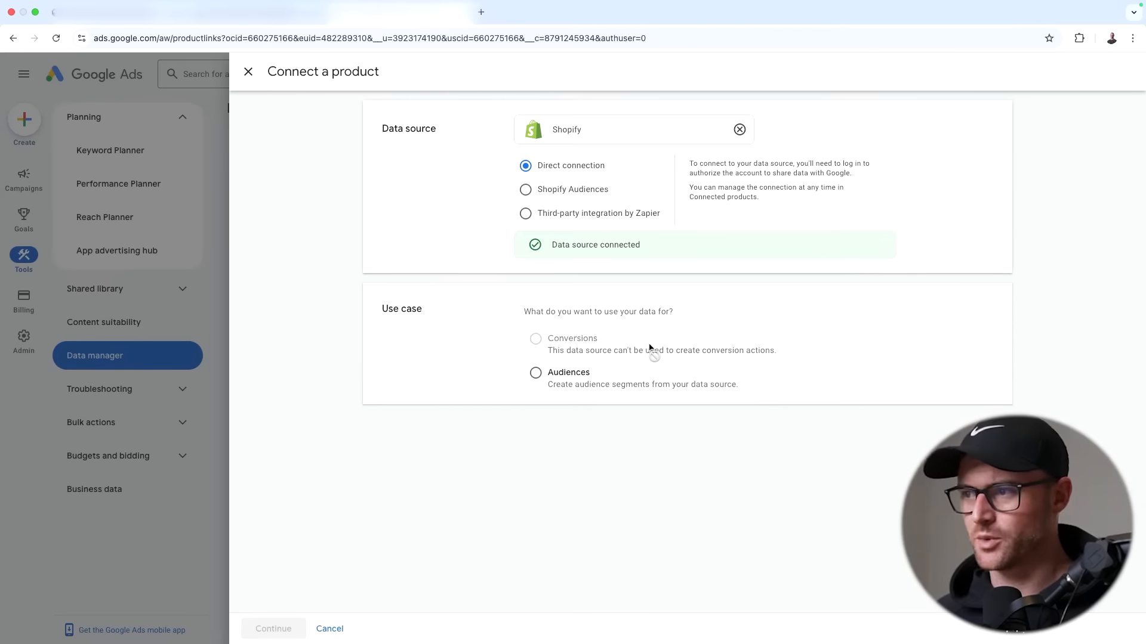
- Choose the Audiences use case, accept the Customer Match compliance statement, and continue
left_click(607, 372)
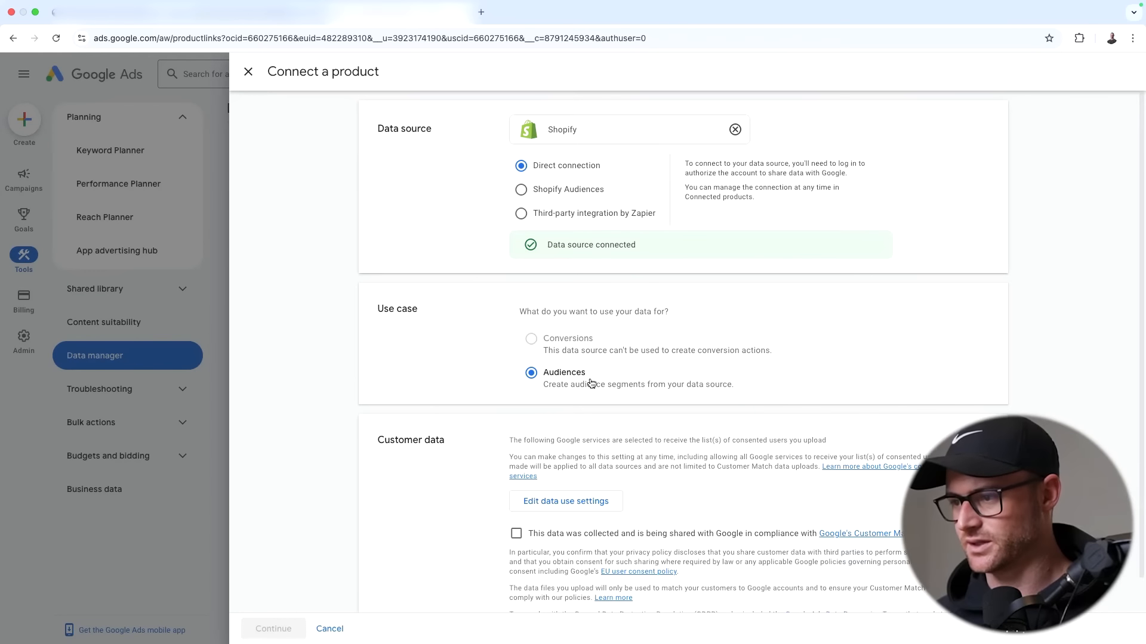
scroll(605, 432, "down", 2)
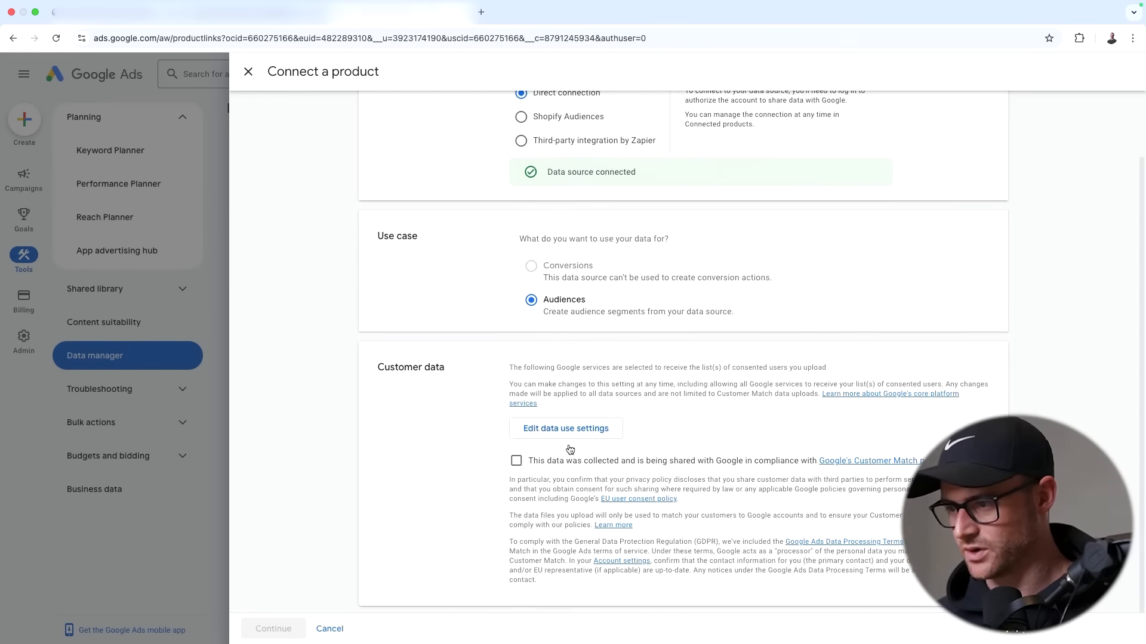
left_click(515, 461)
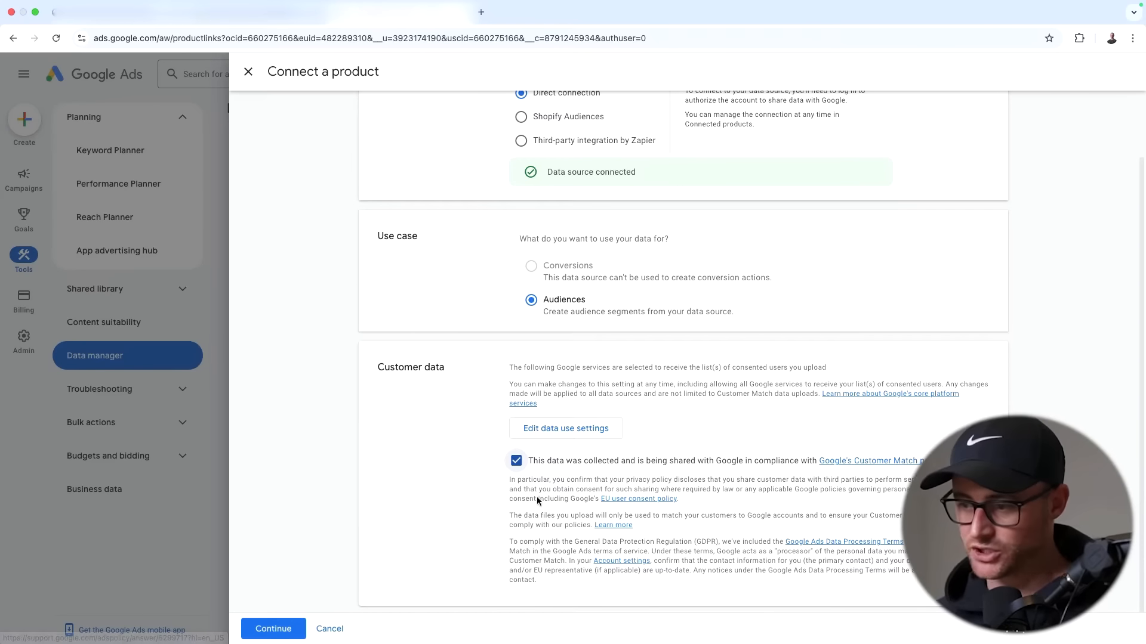
left_click(273, 628)
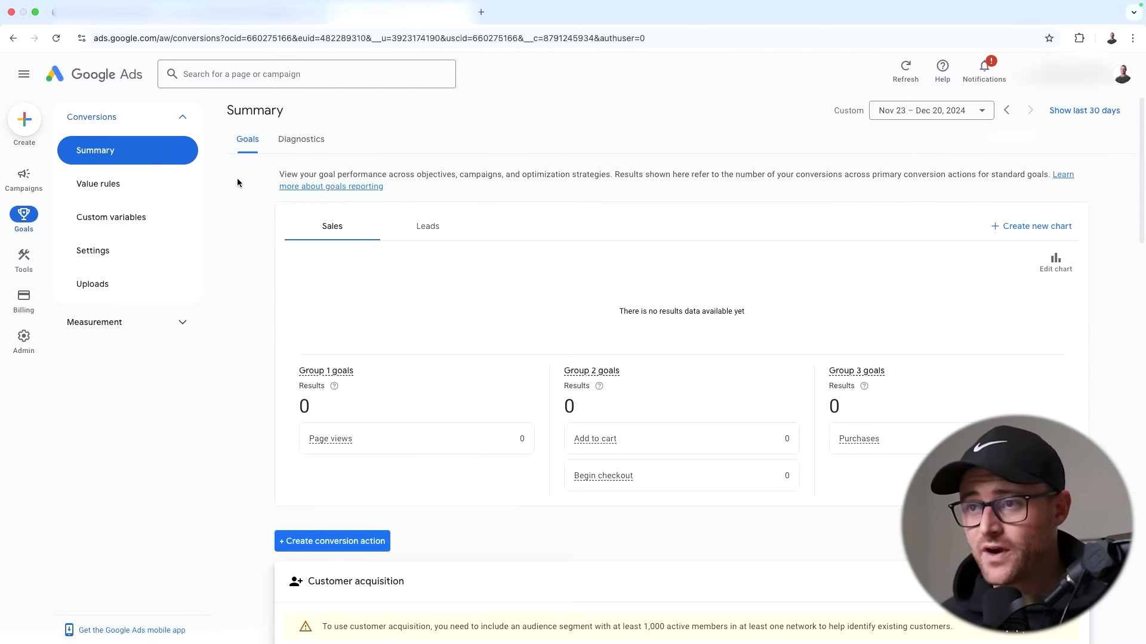
scroll(215, 153, "down", 8)
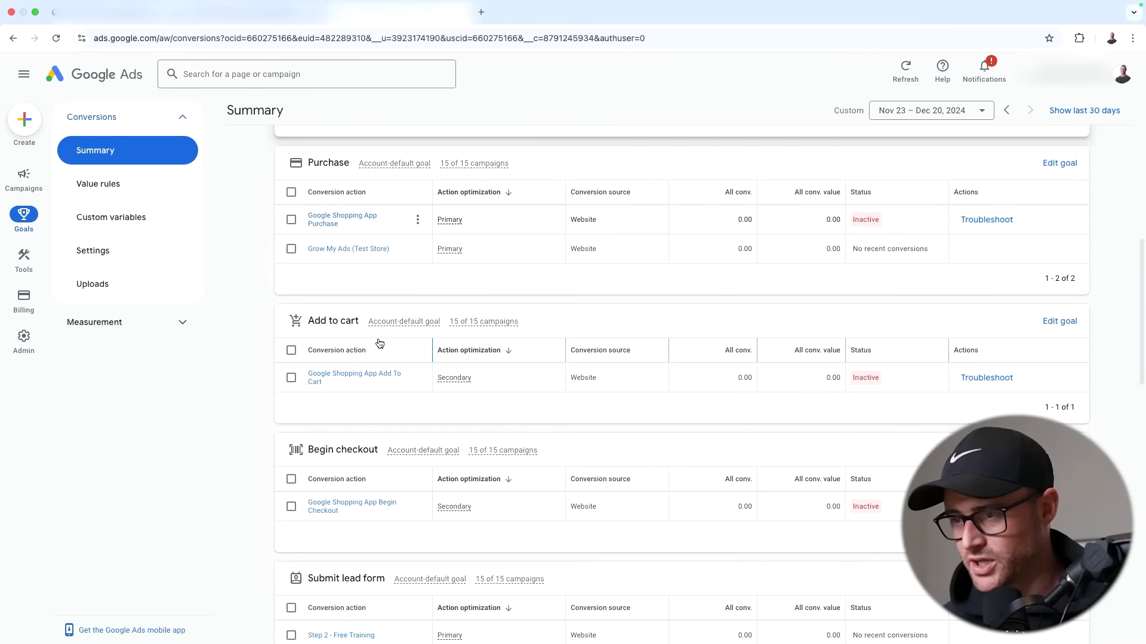
left_click(349, 221)
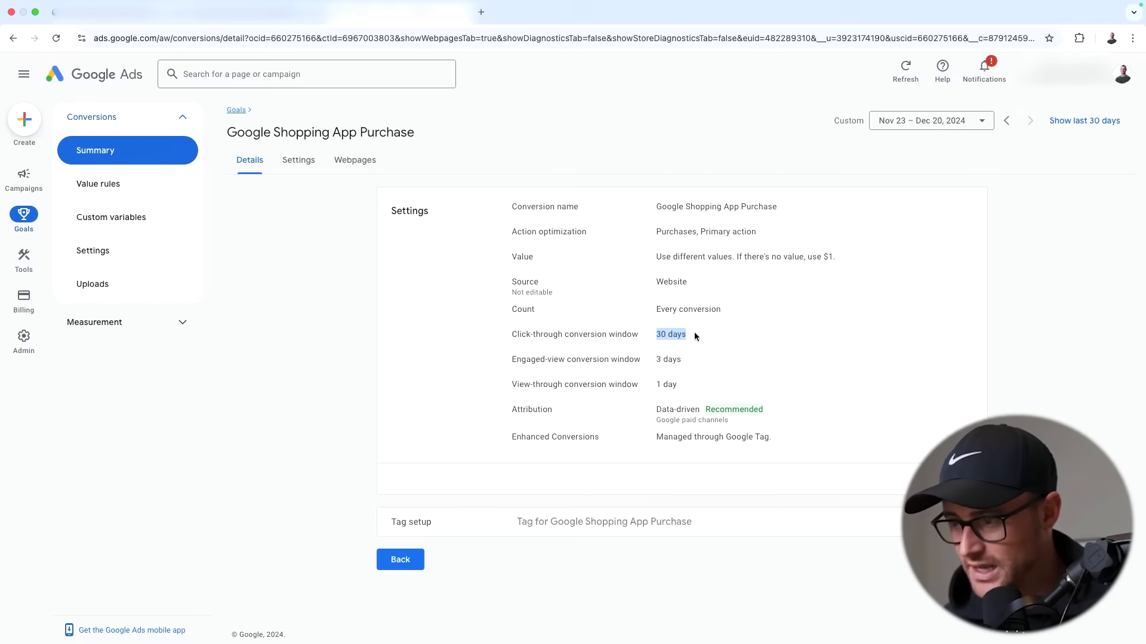
left_click_drag(652, 414, 763, 421)
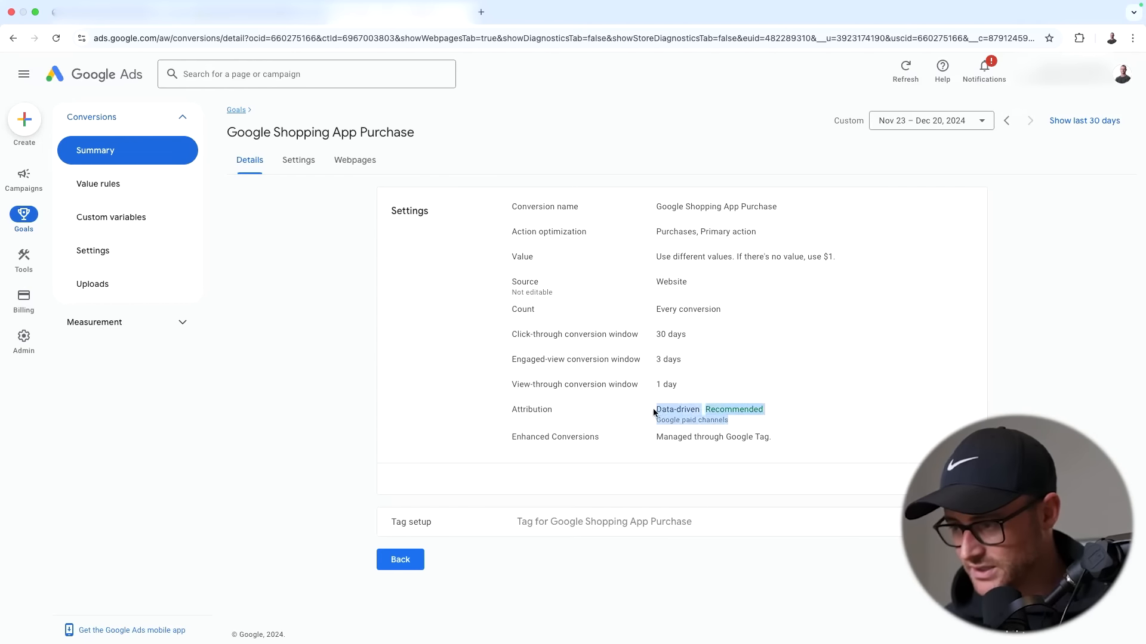
left_click(299, 160)
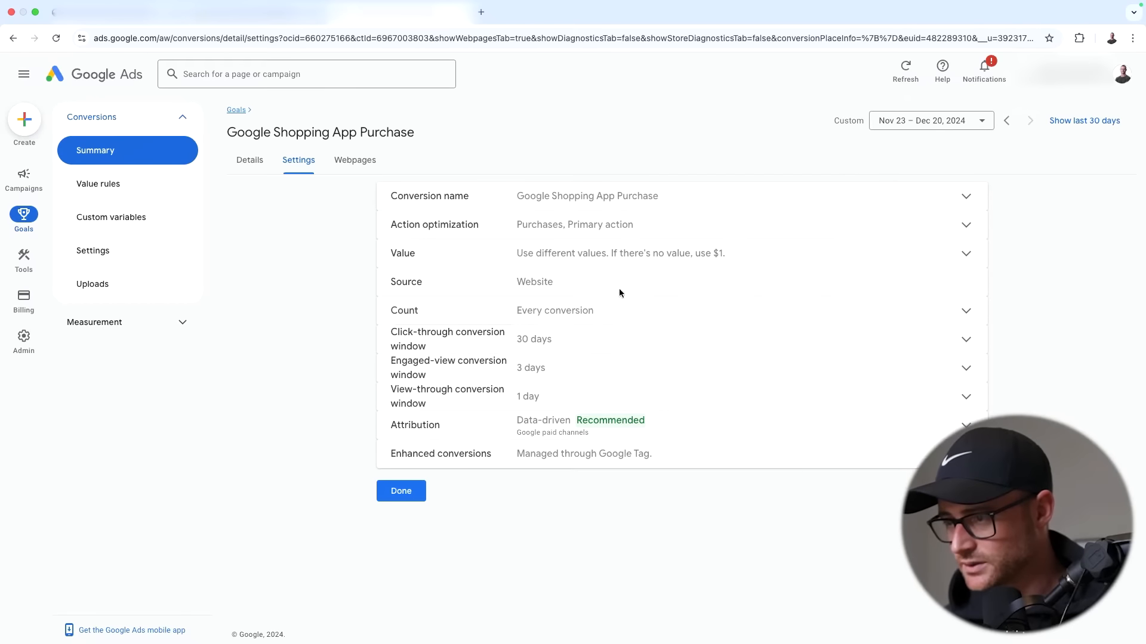
left_click(534, 310)
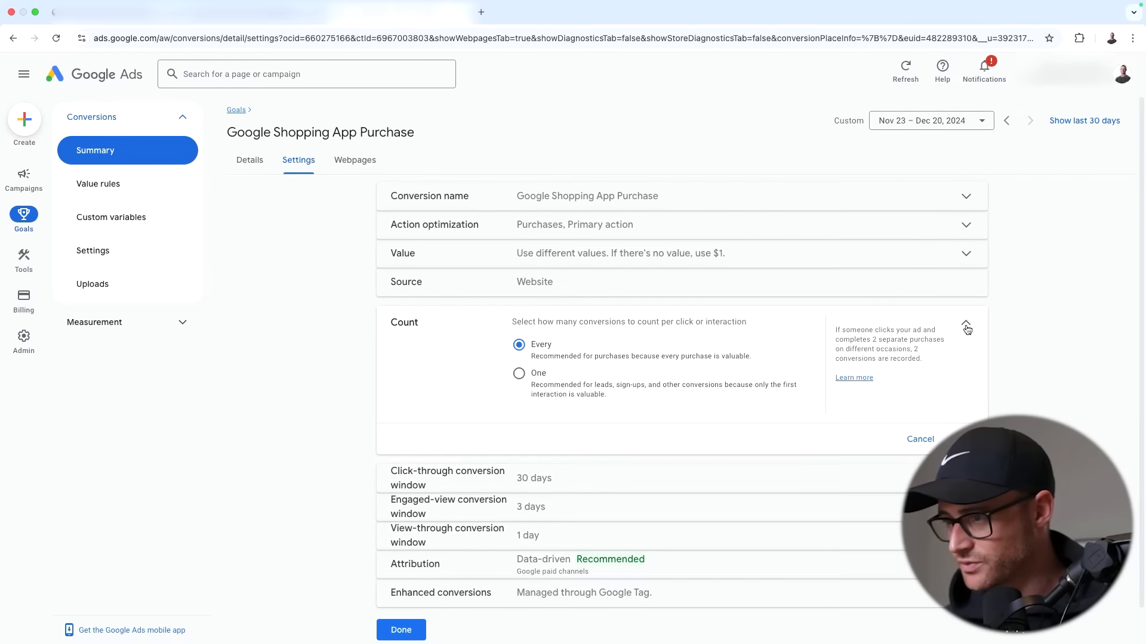
left_click(966, 327)
left_click(605, 222)
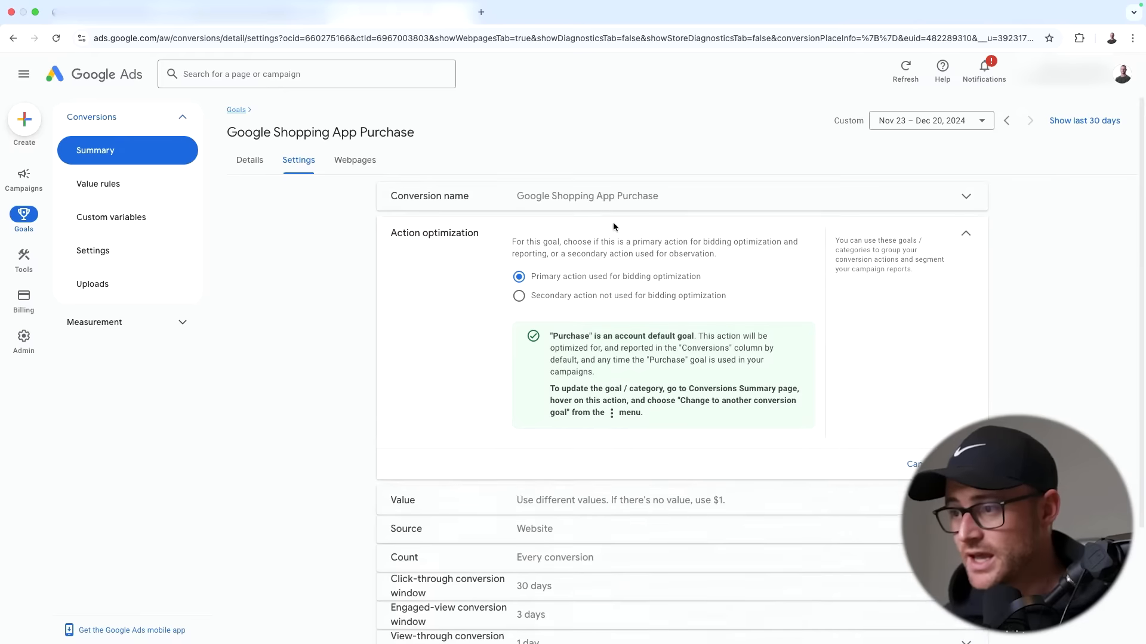
left_click(966, 240)
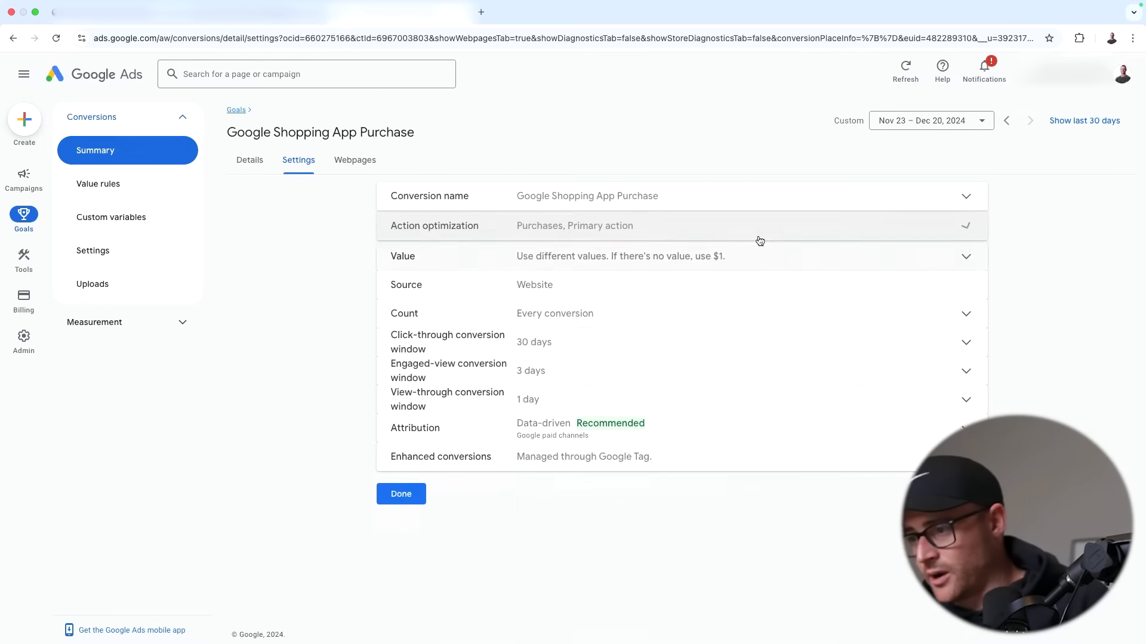
left_click(522, 197)
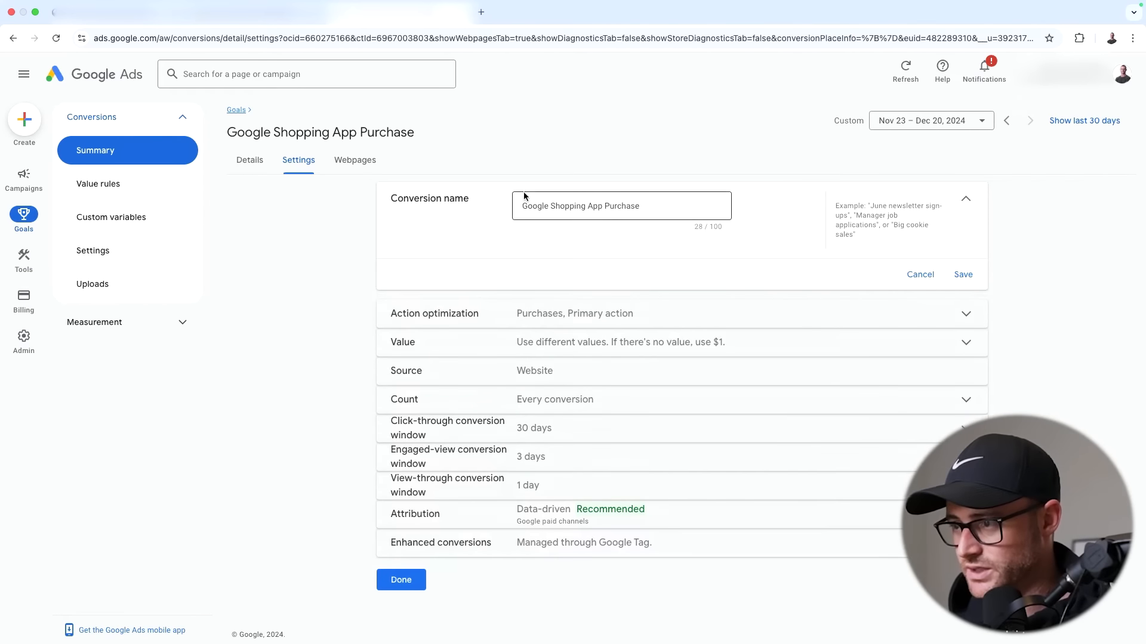
left_click(966, 199)
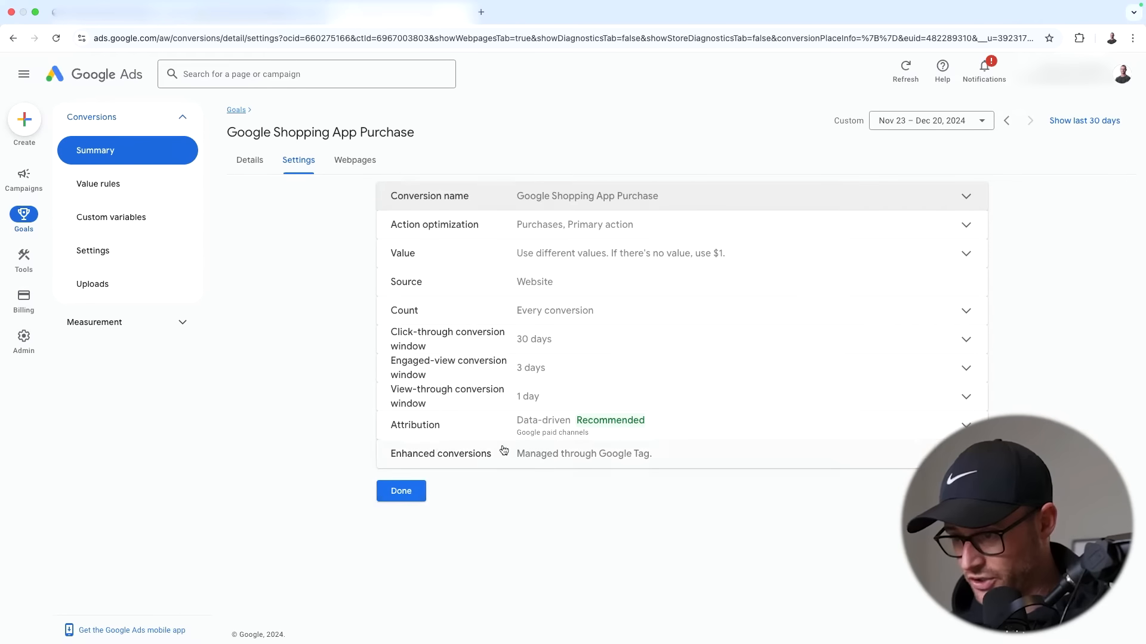
left_click(401, 491)
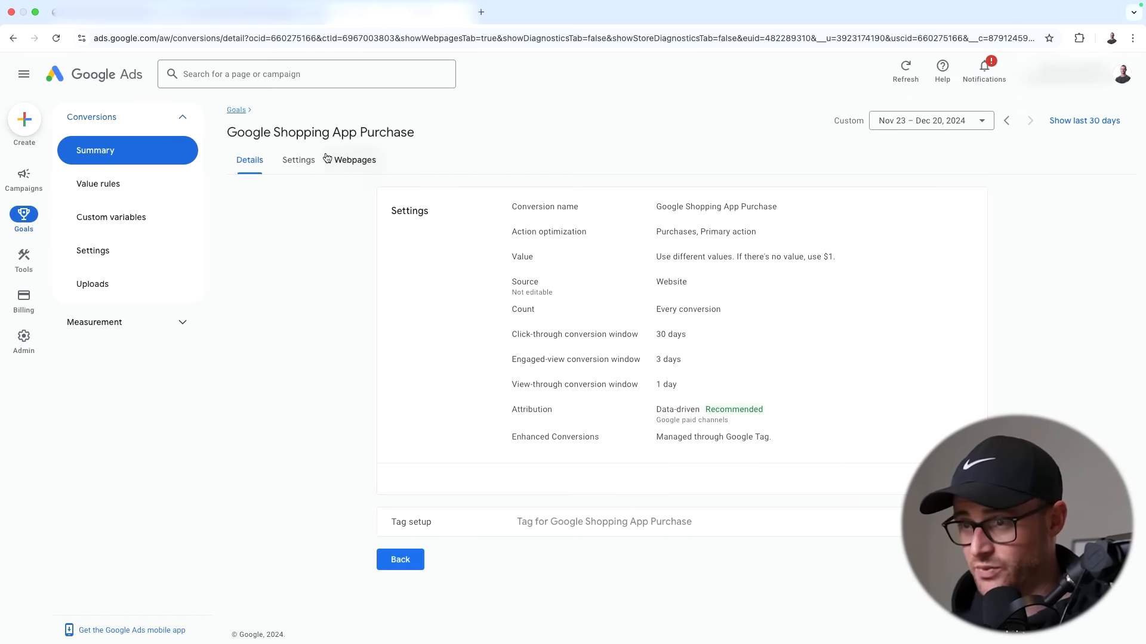
left_click(128, 149)
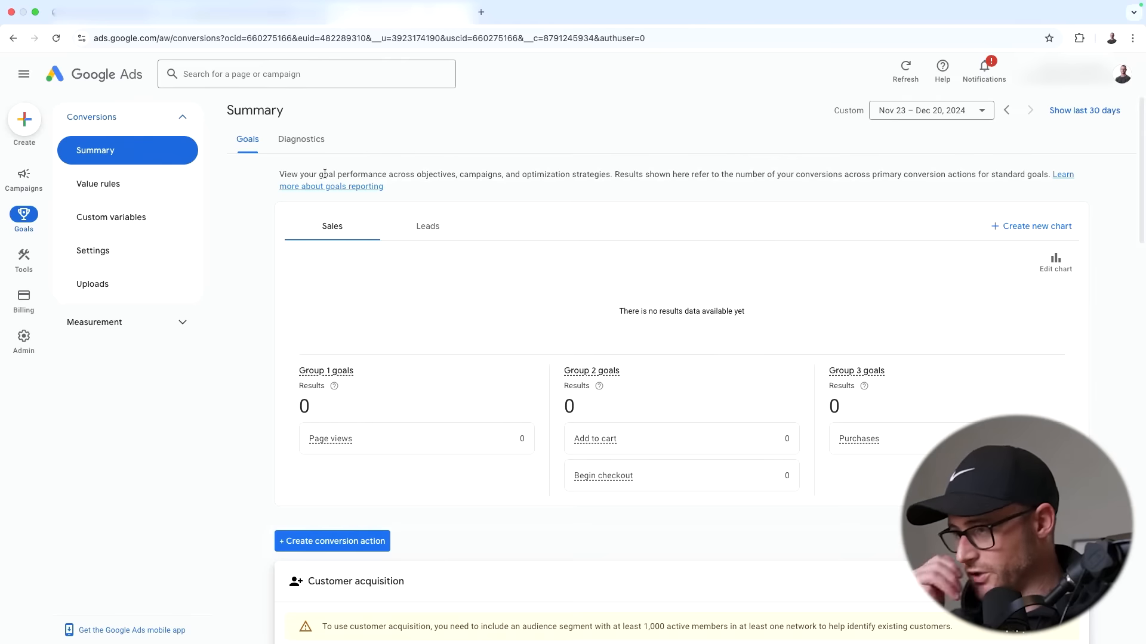
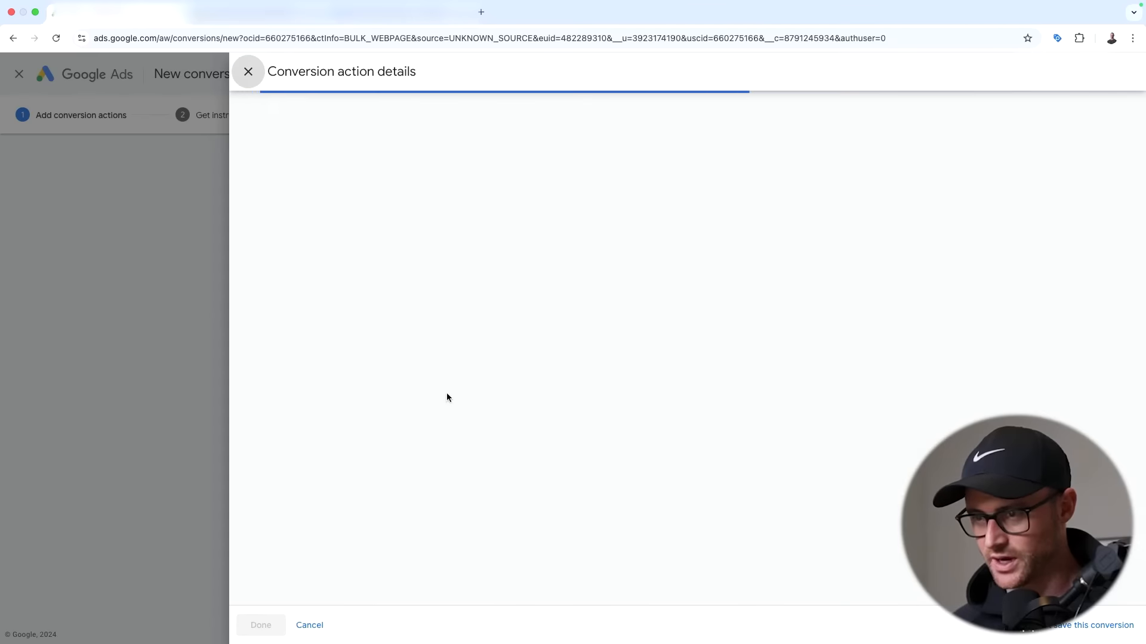
- Set the goal category to Purchase and name the action 'Purchase Shopify (Test Store)'
left_click(604, 225)
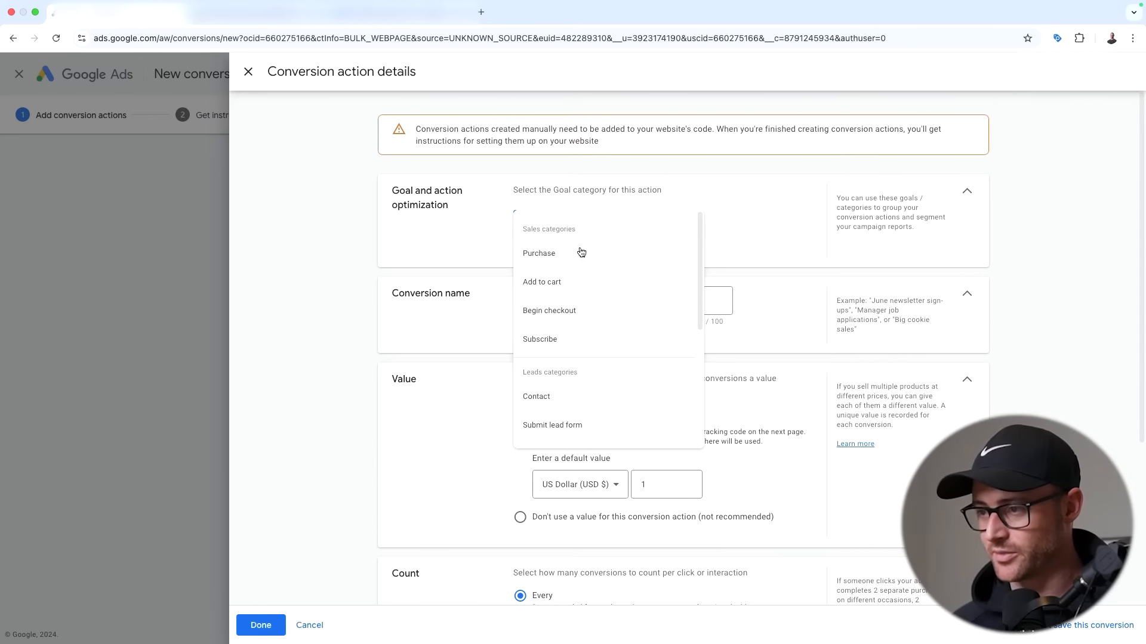
left_click(583, 253)
left_click(569, 348)
type("Purchase Shopify (Test Store")
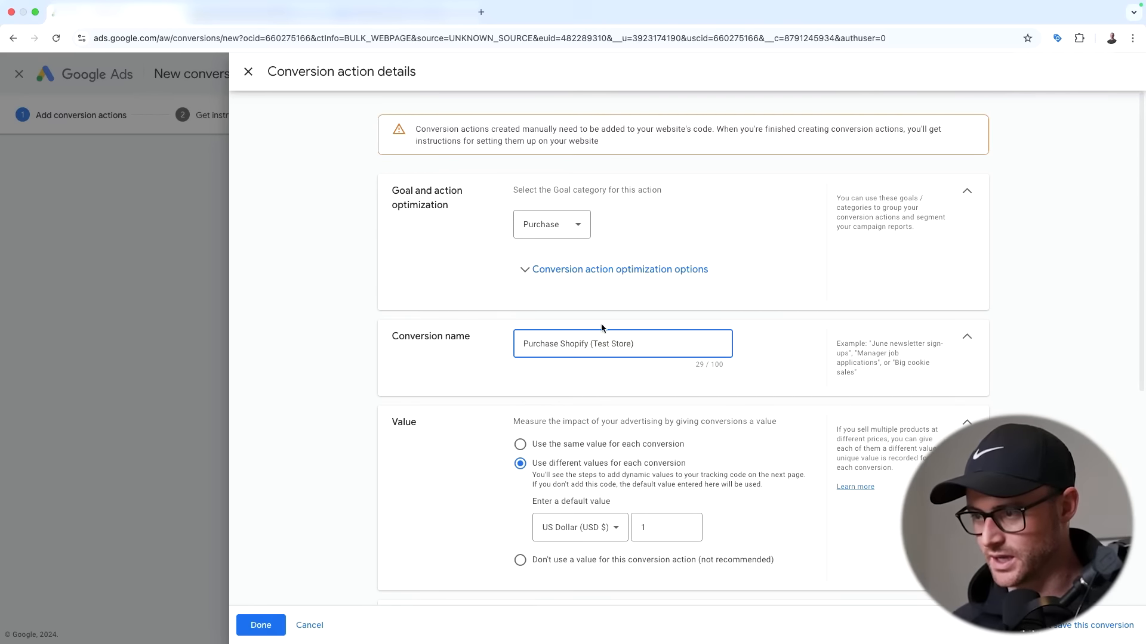
left_click_drag(590, 344, 526, 343)
left_click(526, 343)
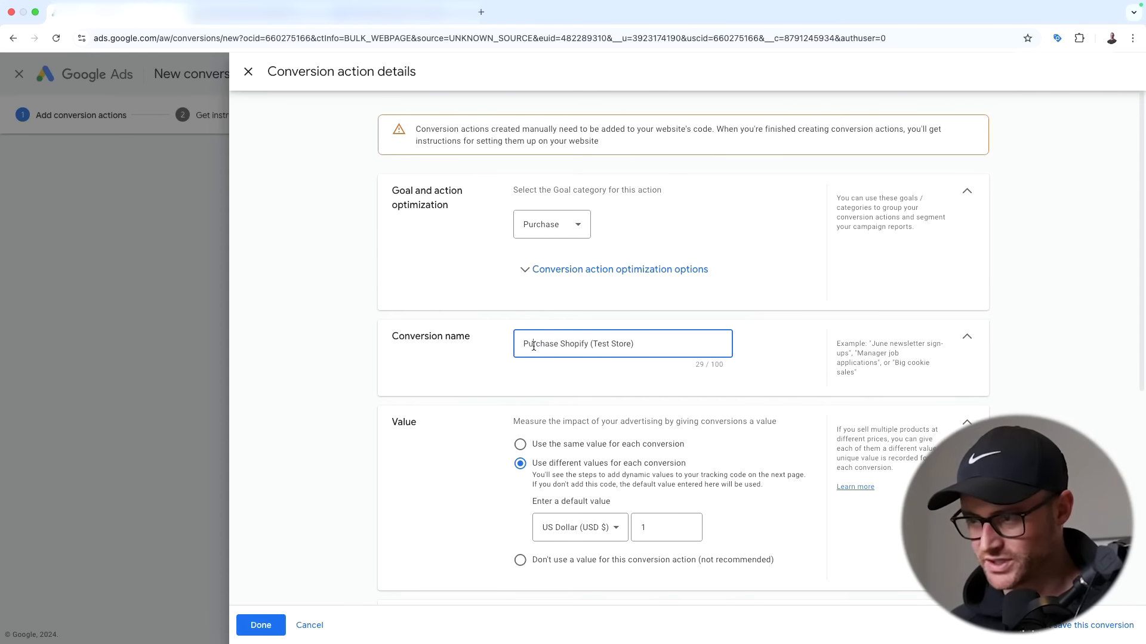
double_click(574, 344)
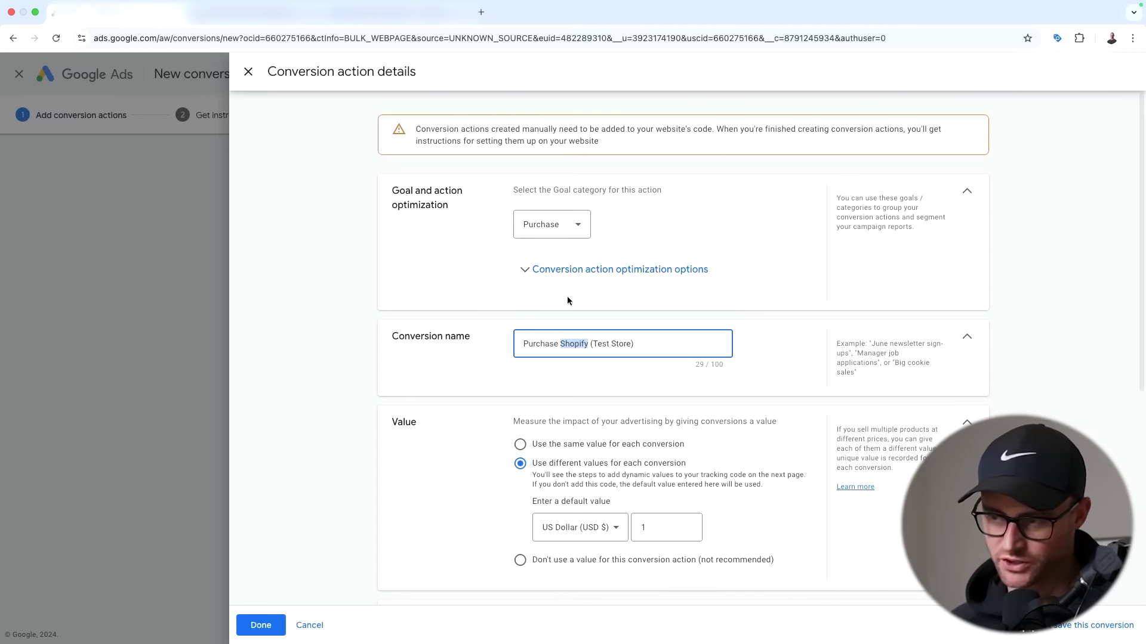
left_click(501, 347)
- Review the Primary optimization choice, USD 1 per-conversion value and Every count settings
scroll(499, 345, "down", 3)
scroll(513, 239, "up", 2)
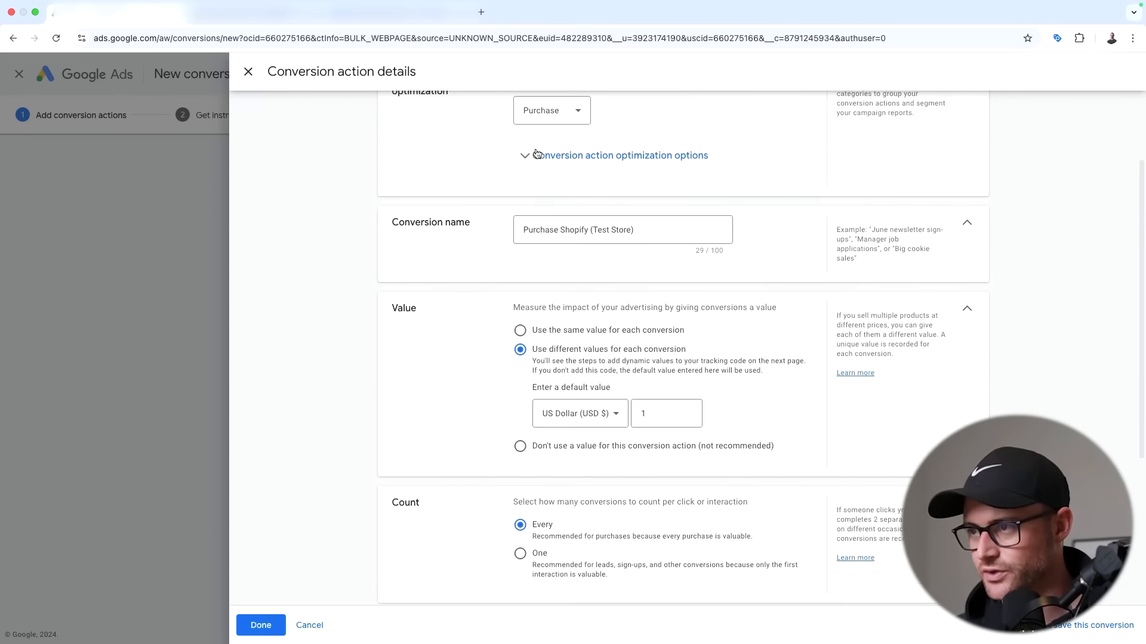
left_click(515, 216)
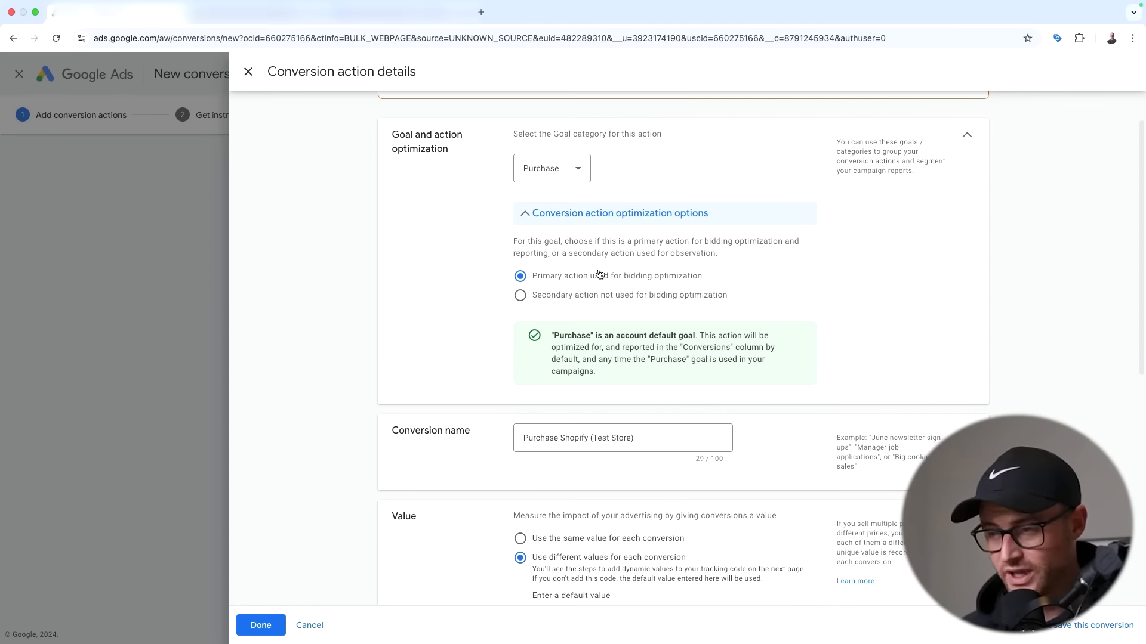
left_click(525, 213)
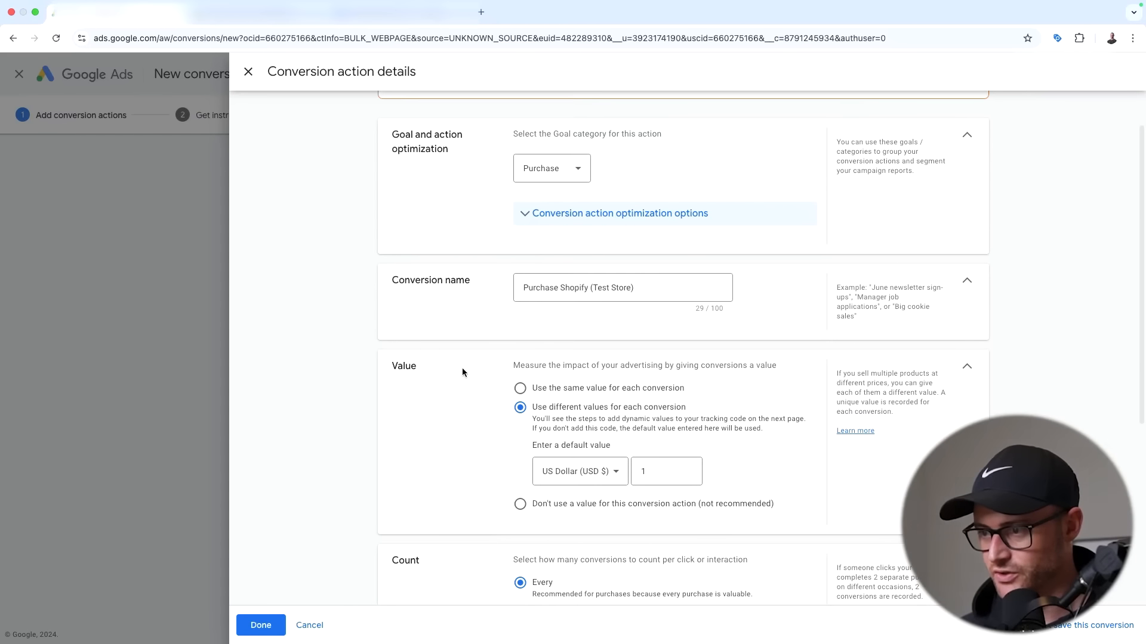
scroll(464, 370, "down", 2)
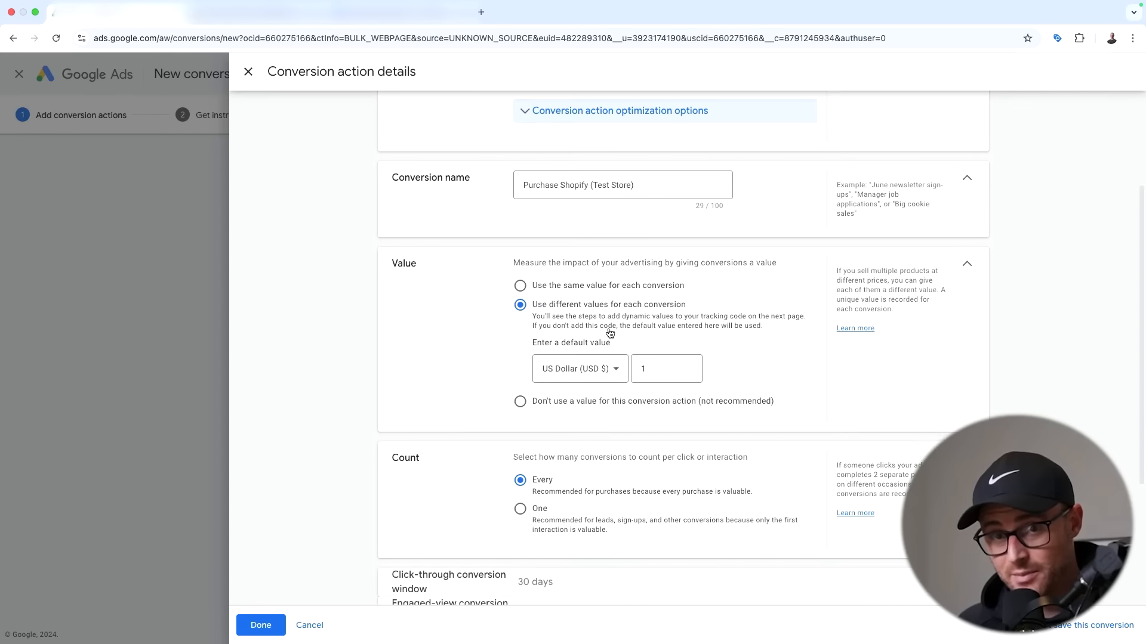
scroll(606, 333, "down", 5)
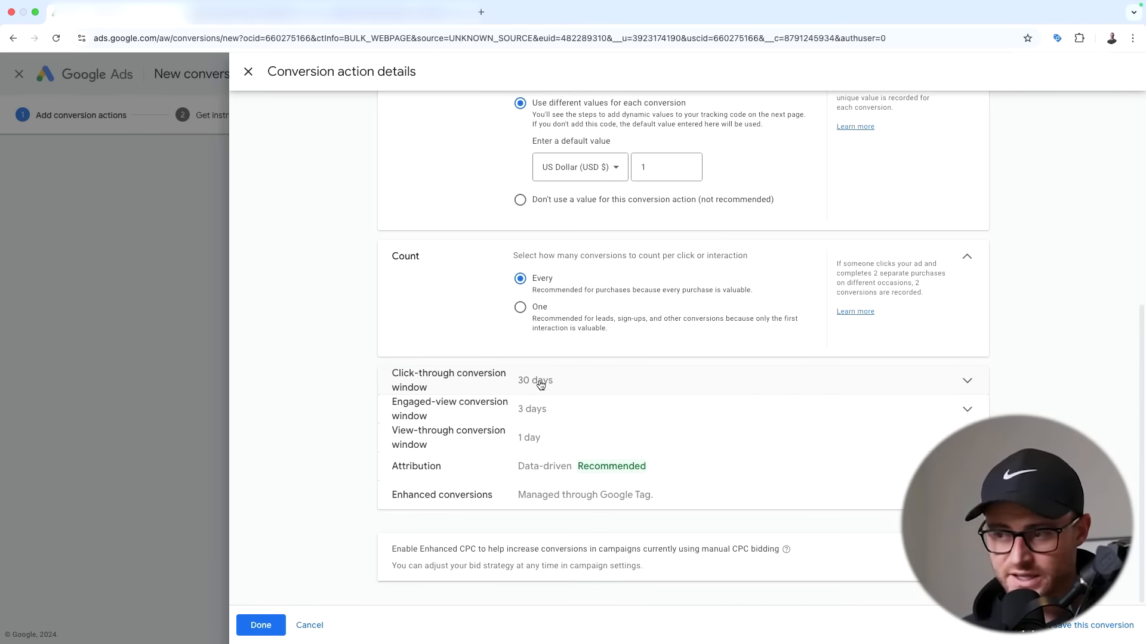
left_click(514, 393)
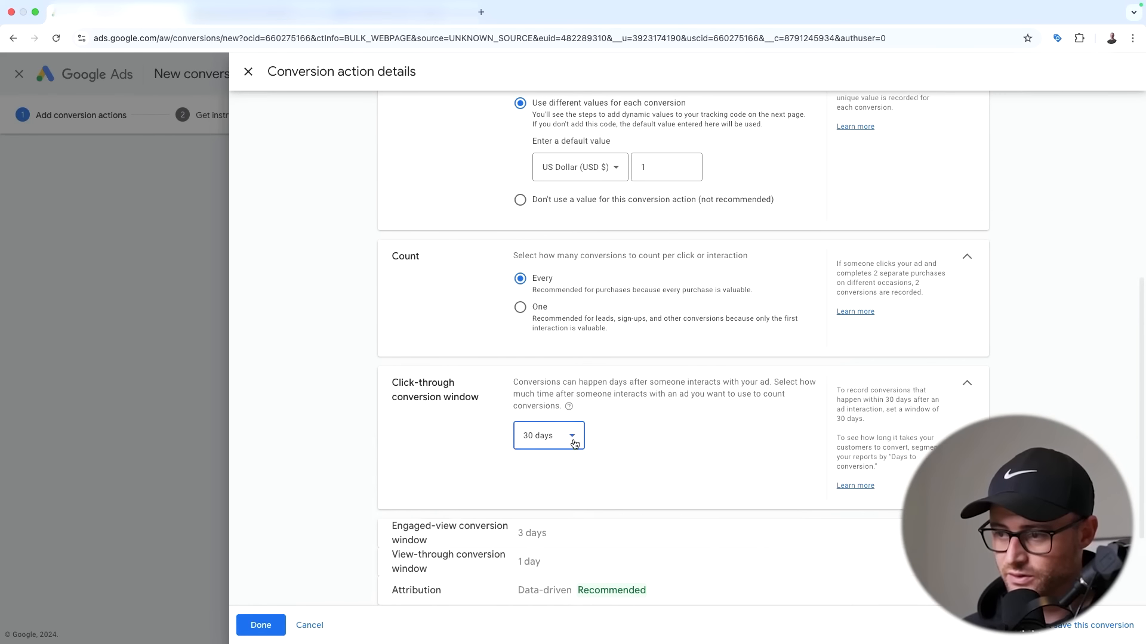
left_click(580, 437)
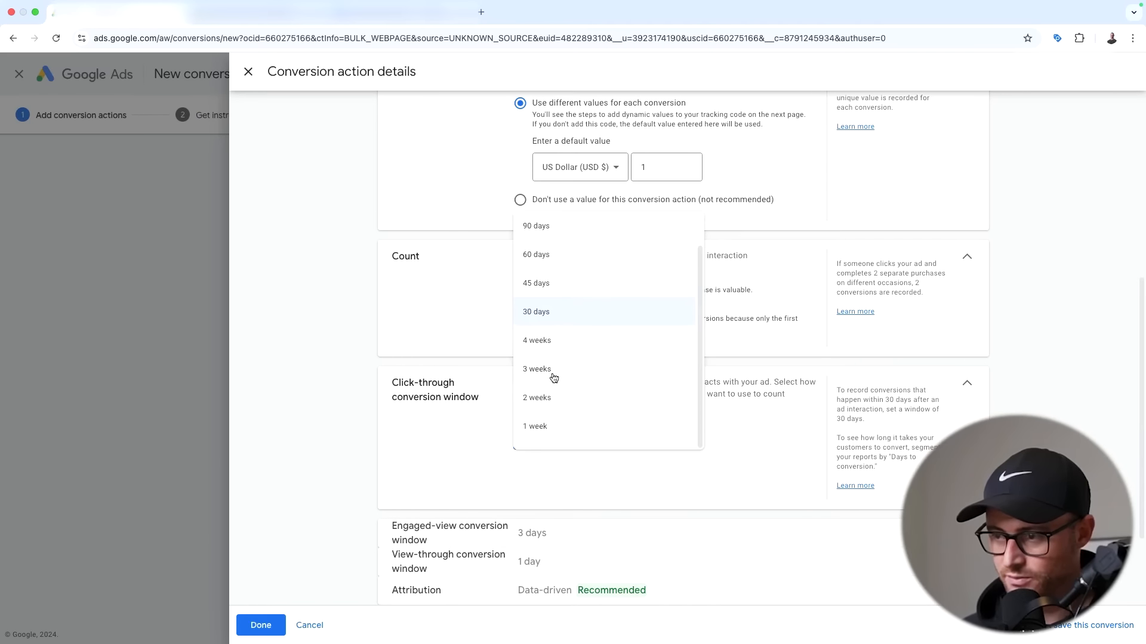
scroll(549, 373, "up", 1)
left_click(394, 394)
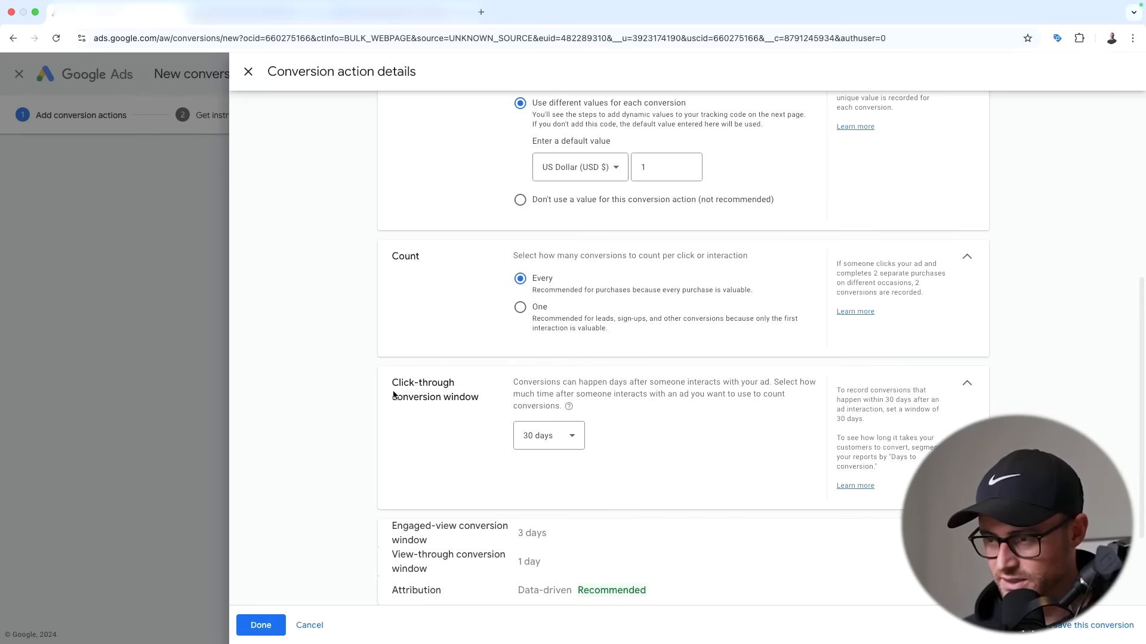
left_click(967, 385)
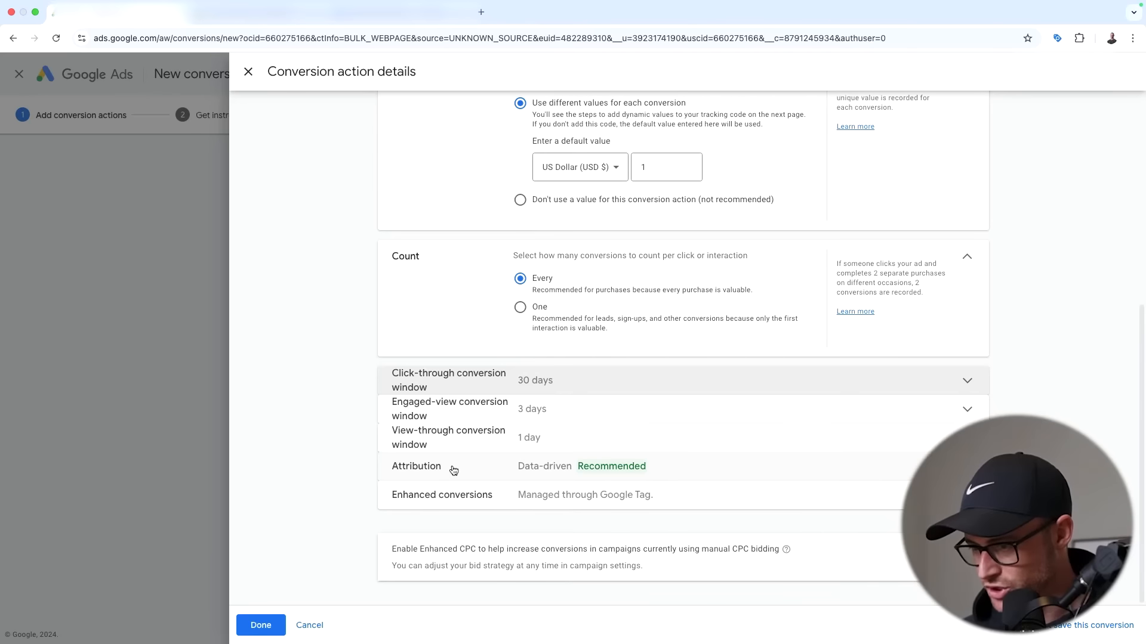
left_click(445, 495)
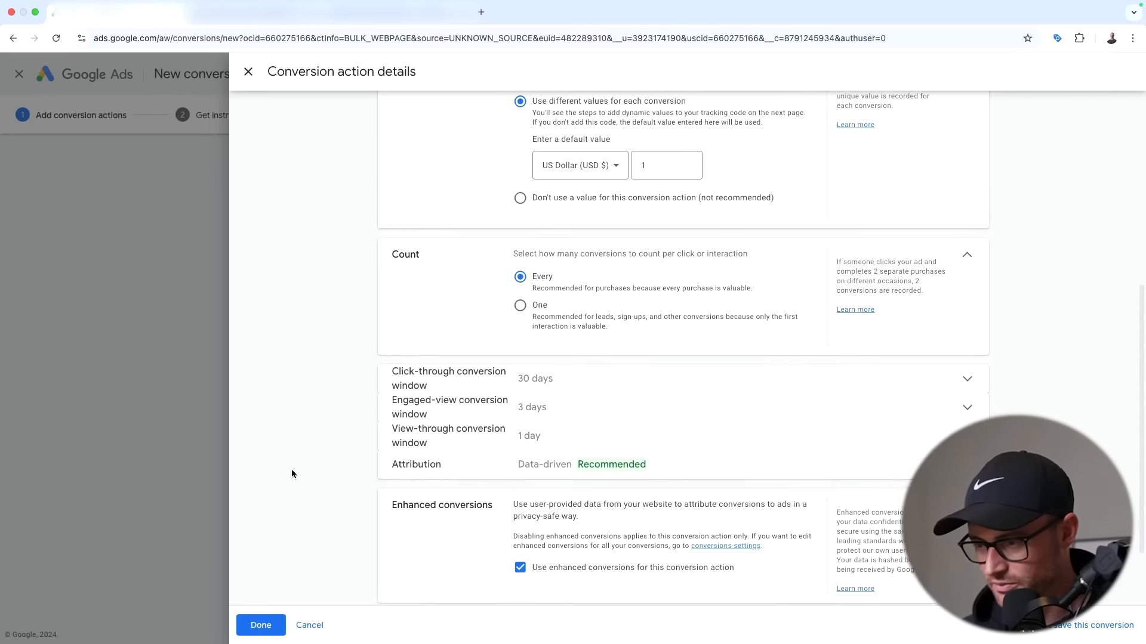
scroll(295, 474, "down", 2)
left_click(966, 411)
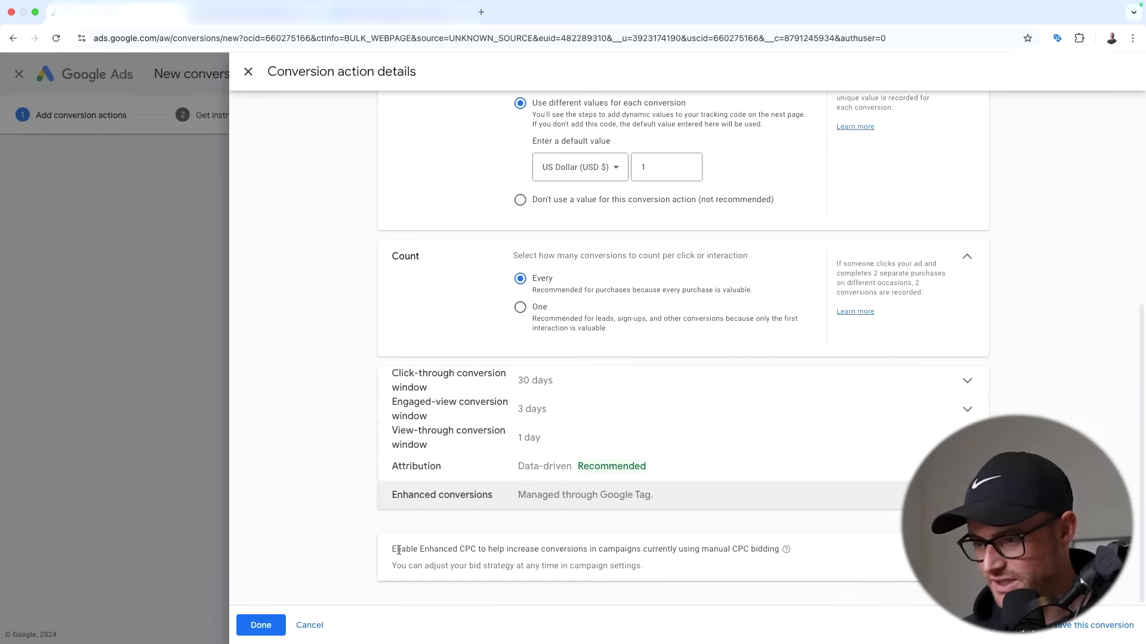
left_click_drag(405, 550, 526, 549)
left_click(624, 545)
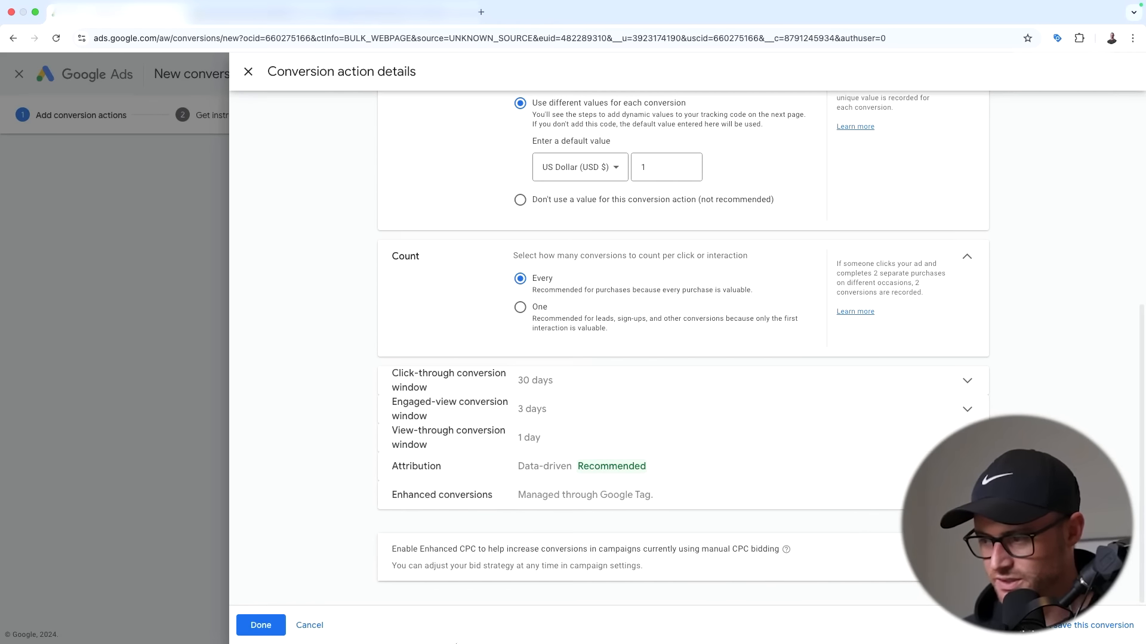
triple_click(636, 565)
left_click(480, 565)
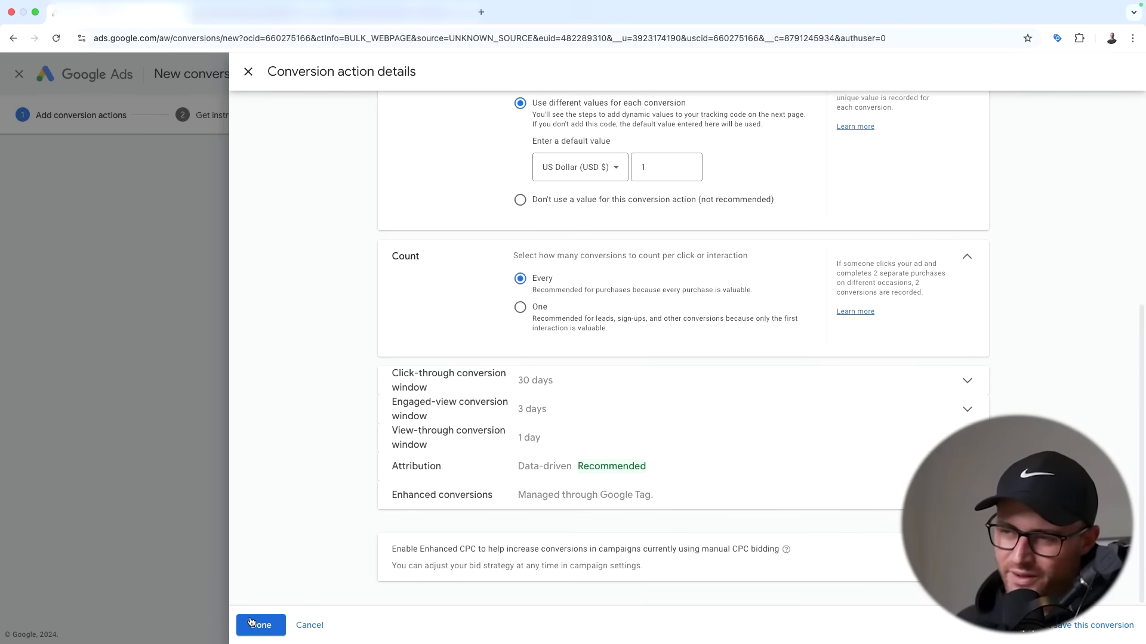
- Finish and save the Purchase Shopify (Test Store) conversion action
left_click(272, 628)
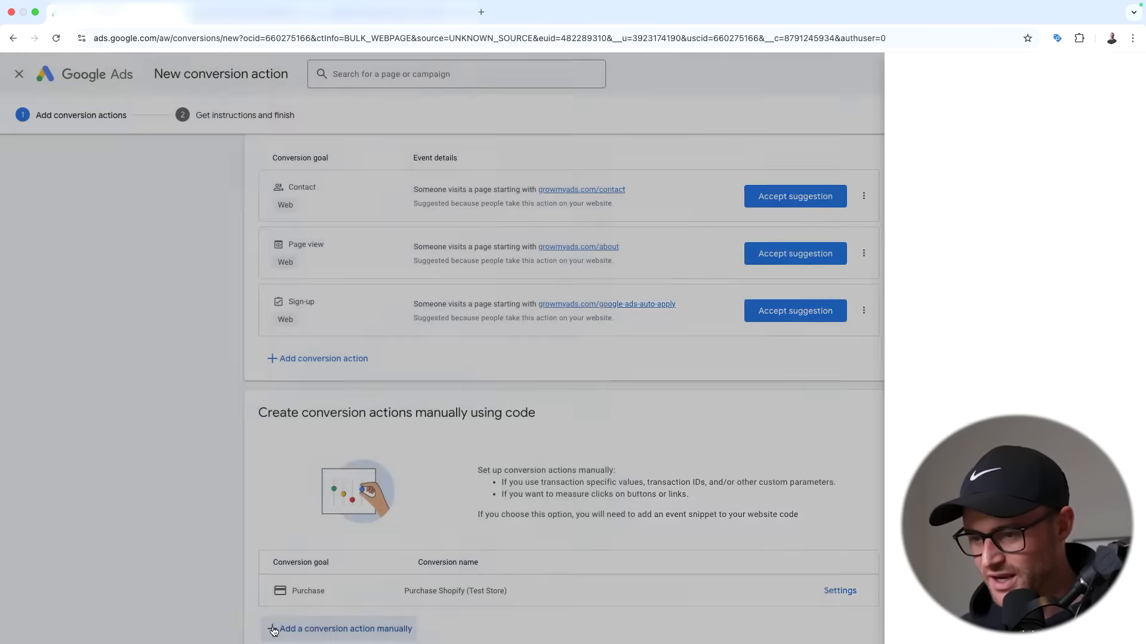
scroll(465, 390, "down", 2)
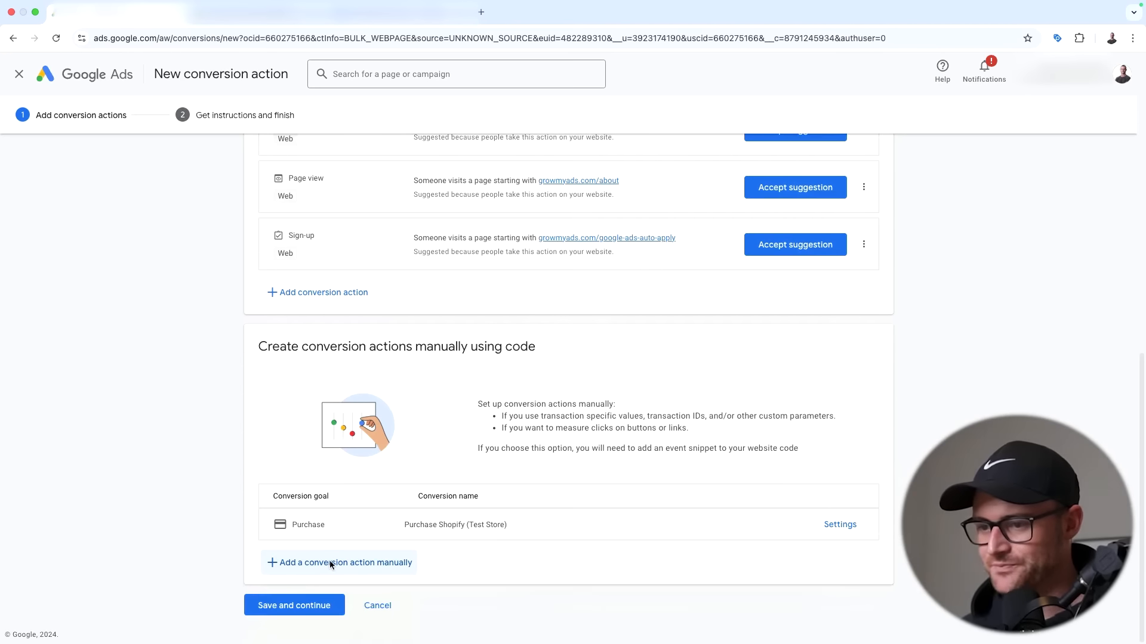
left_click(295, 606)
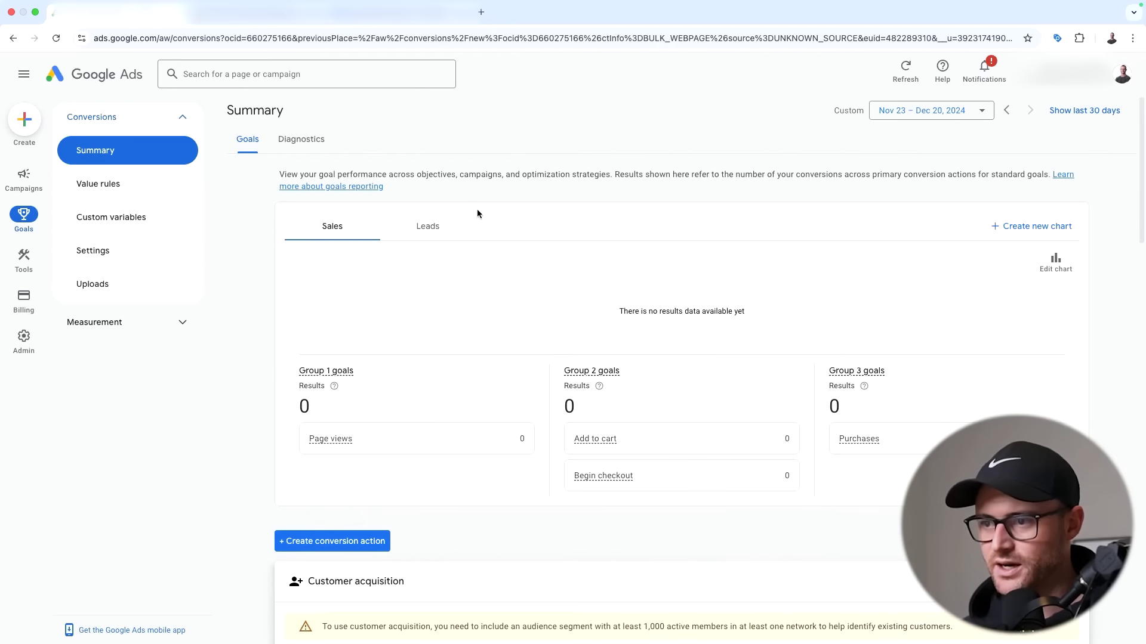
scroll(471, 251, "down", 6)
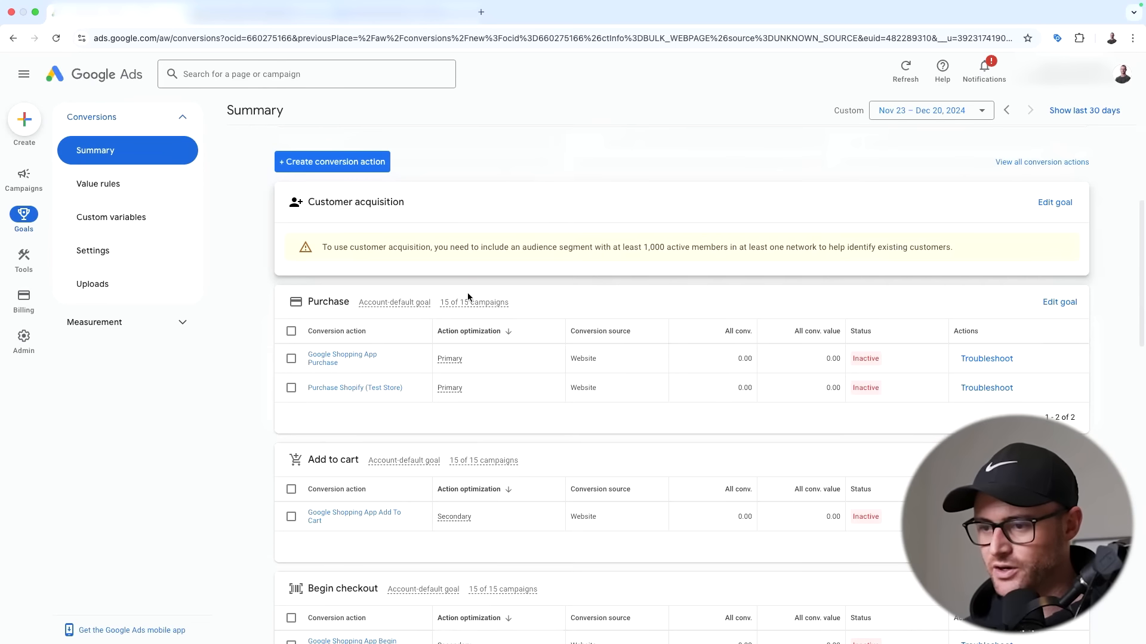
- Select the page-load event snippet code from the conversion's install-it-yourself tag setup
left_click(369, 391)
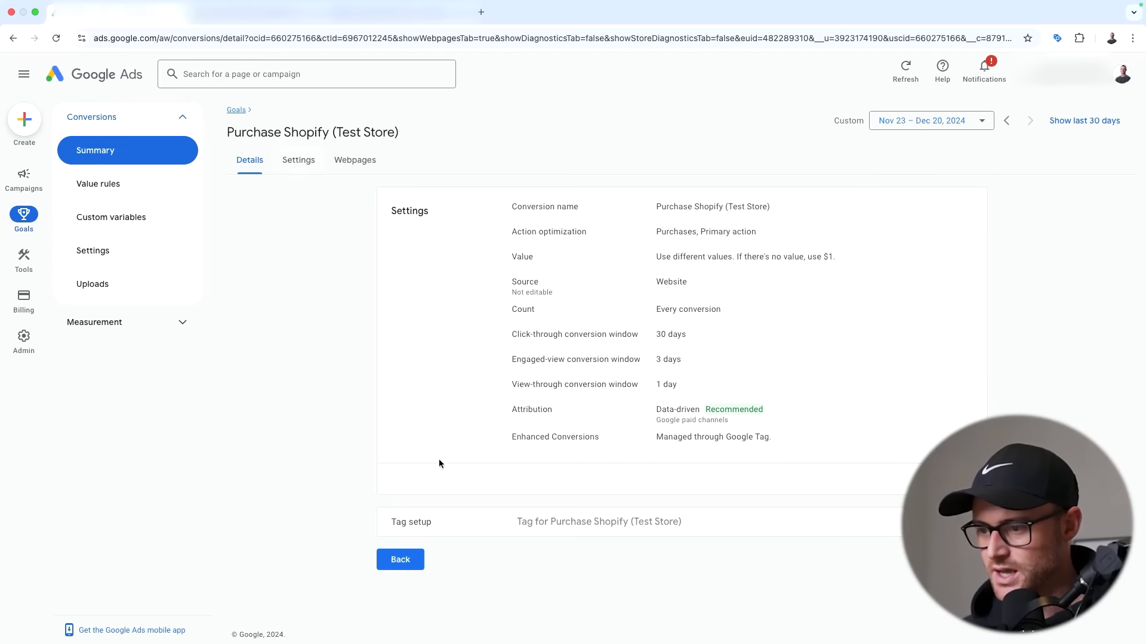
left_click(440, 521)
scroll(322, 358, "down", 3)
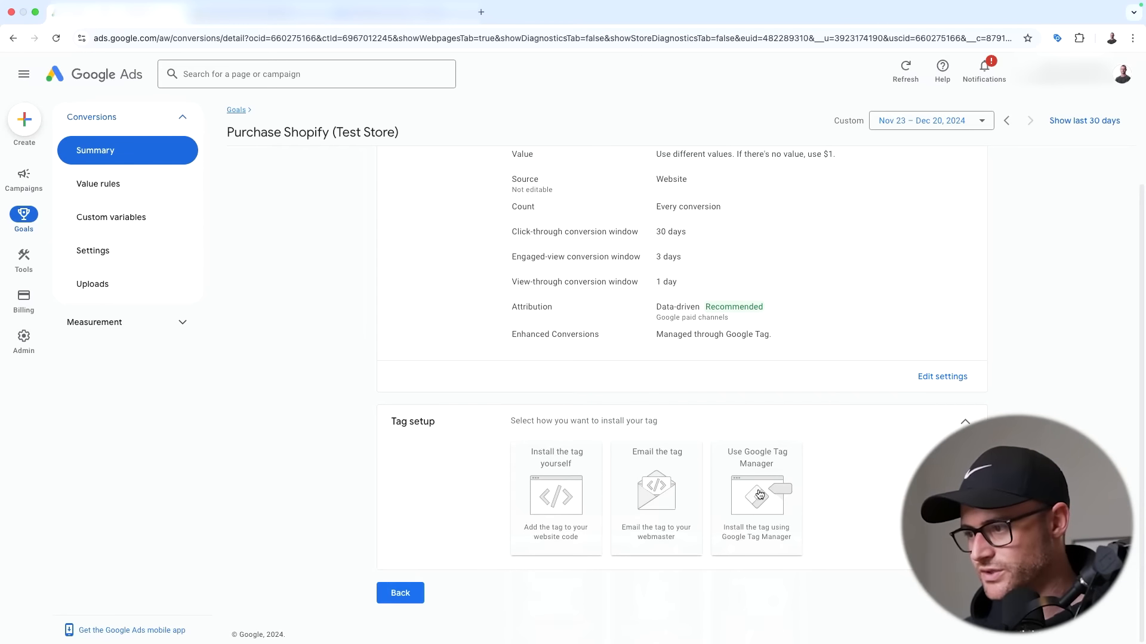
left_click(549, 499)
scroll(270, 307, "down", 6)
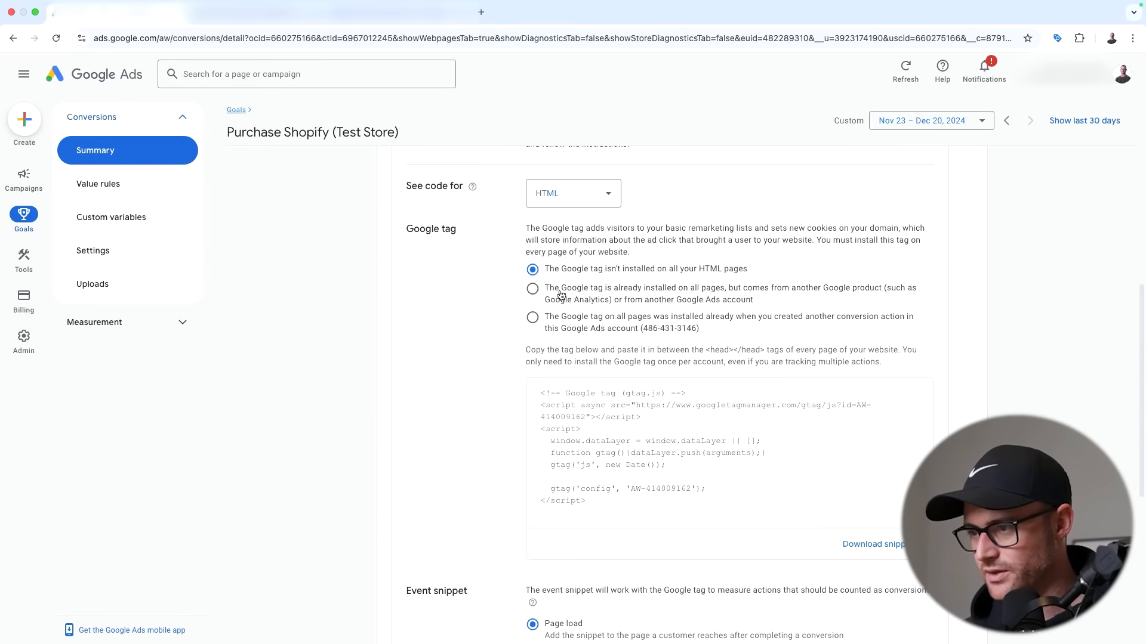
scroll(573, 250, "up", 4)
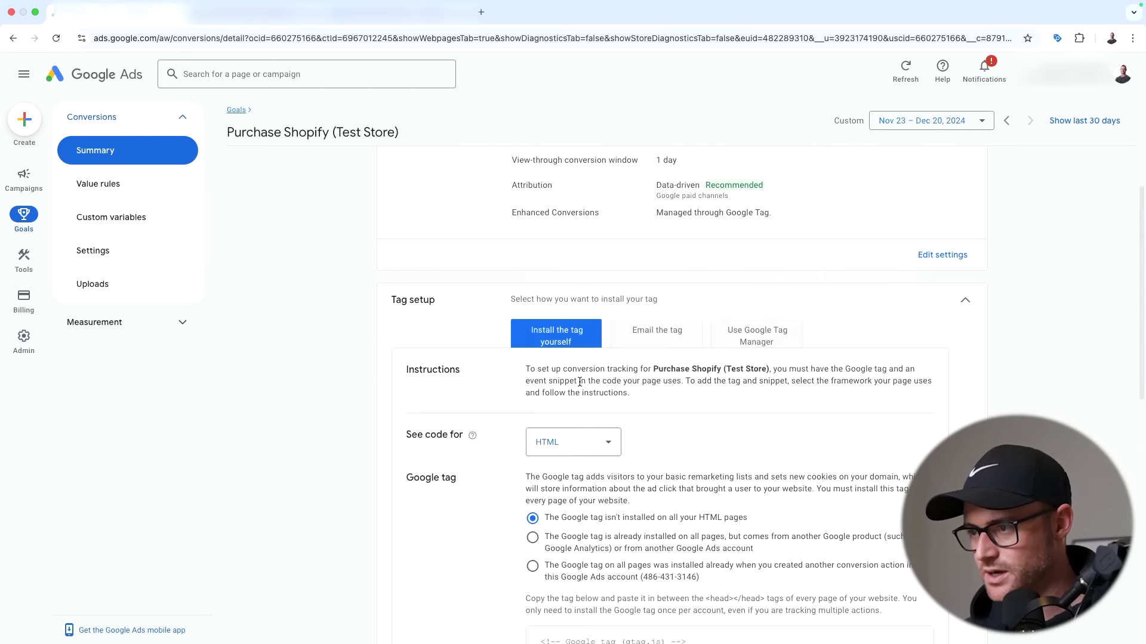
left_click(576, 442)
scroll(542, 300, "down", 10)
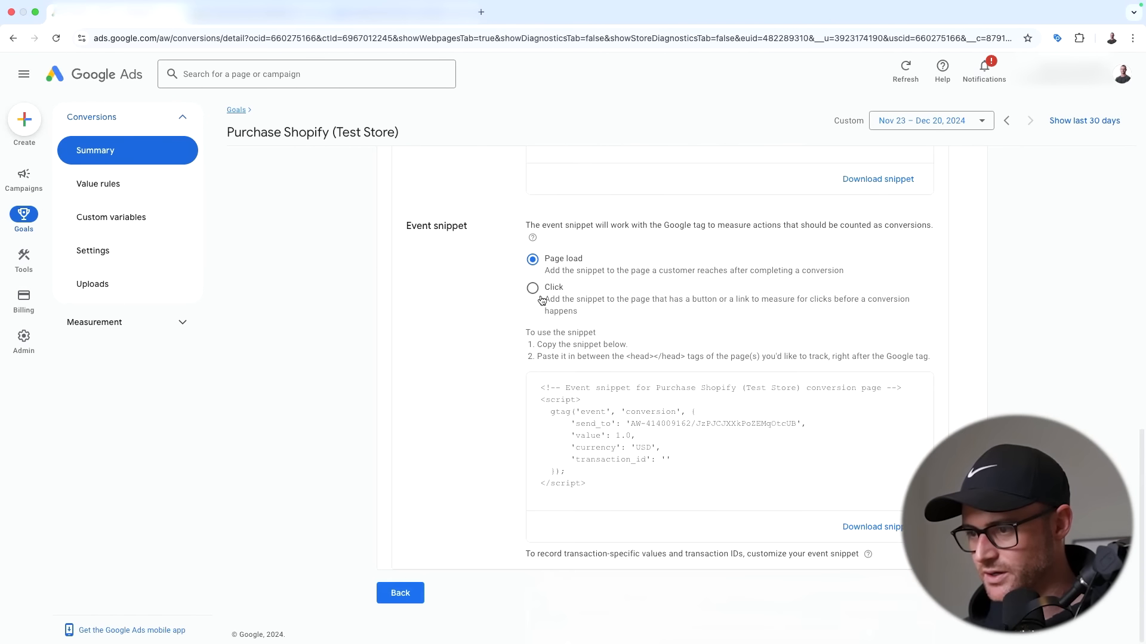
left_click(659, 498)
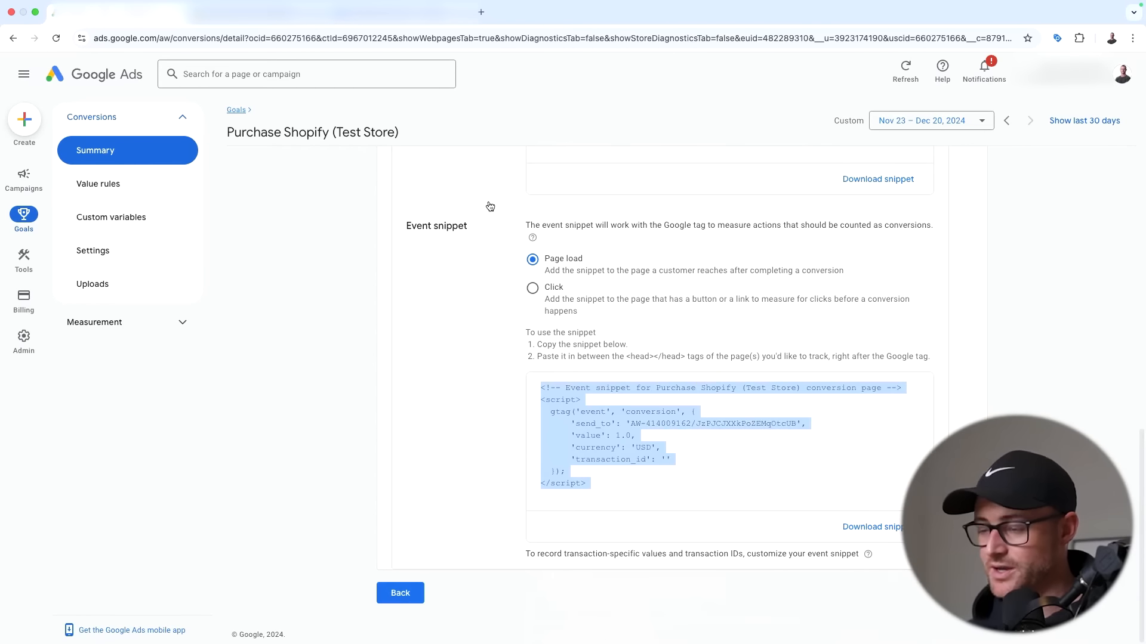
left_click(248, 14)
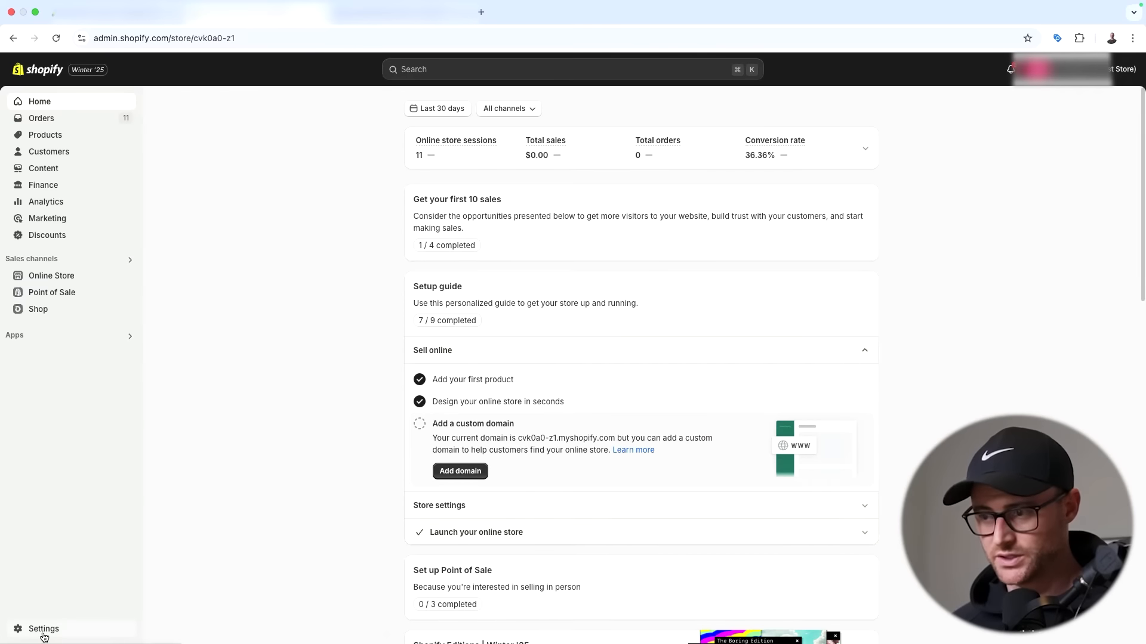
- Add a Shopify custom pixel named 'Google Ads Conv. Tracking' under Customer events
left_click(44, 634)
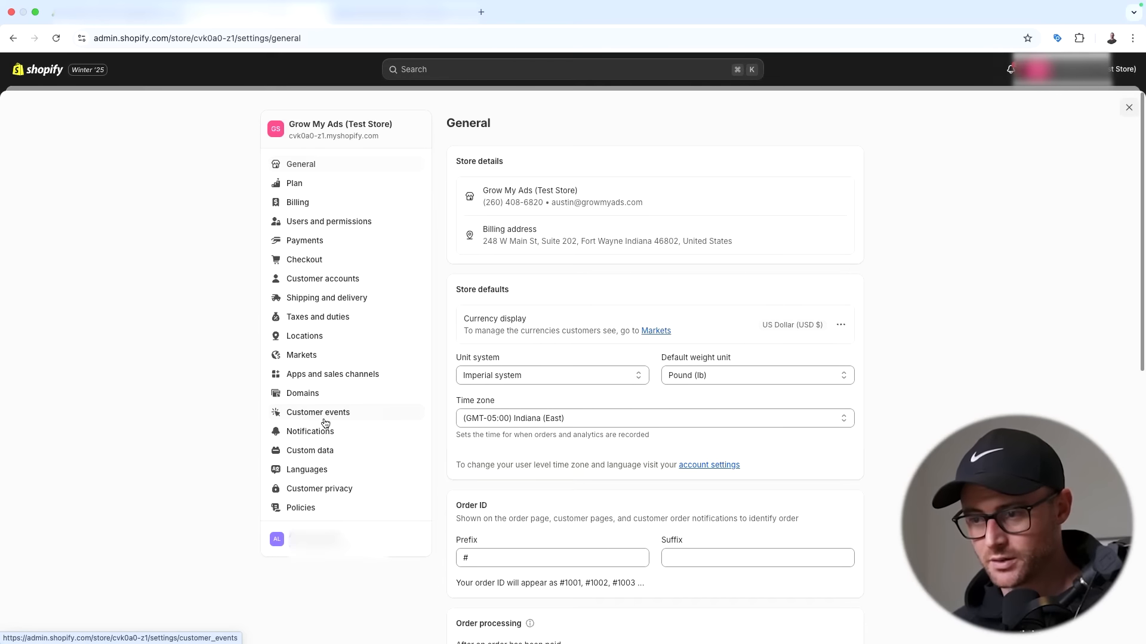
left_click(335, 413)
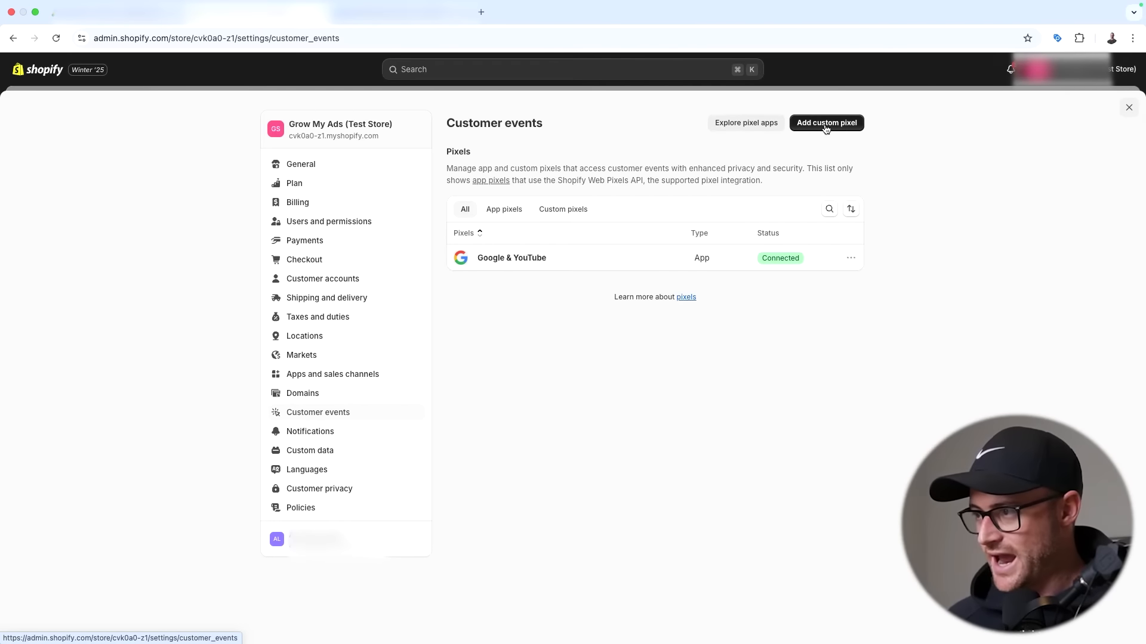
left_click(826, 123)
left_click(526, 356)
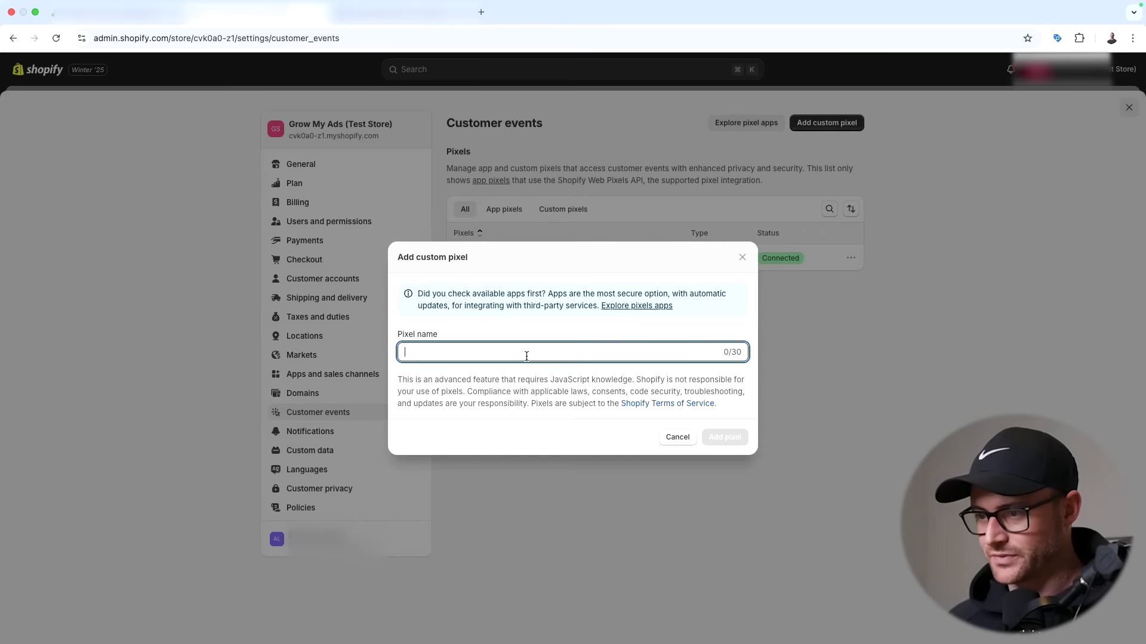
type("Google Ads")
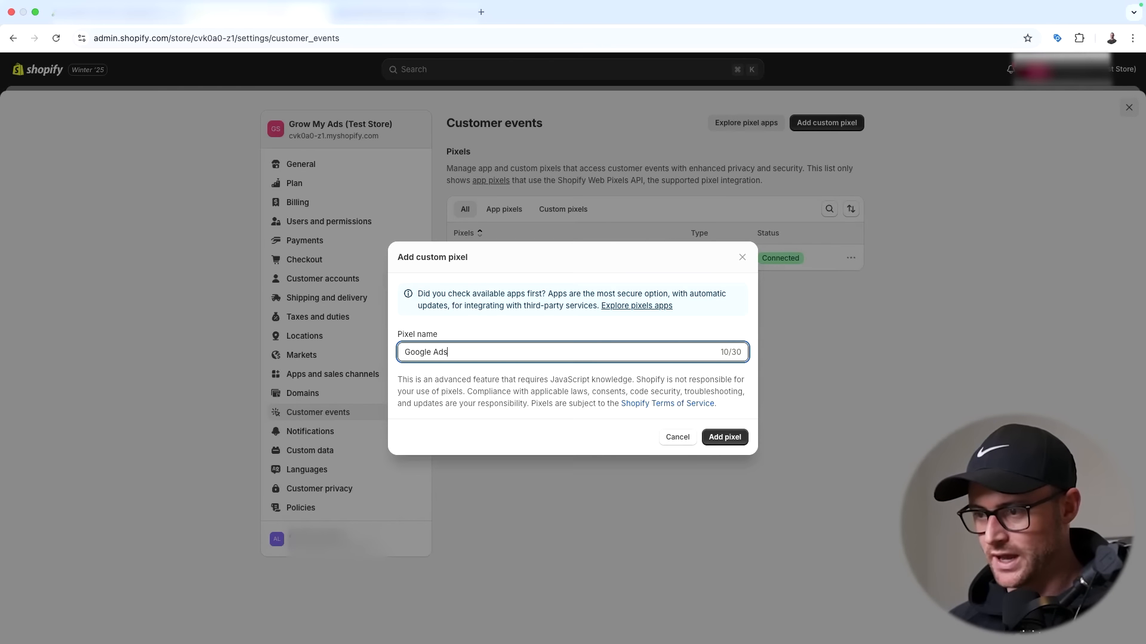
type(" Conv. Tracking")
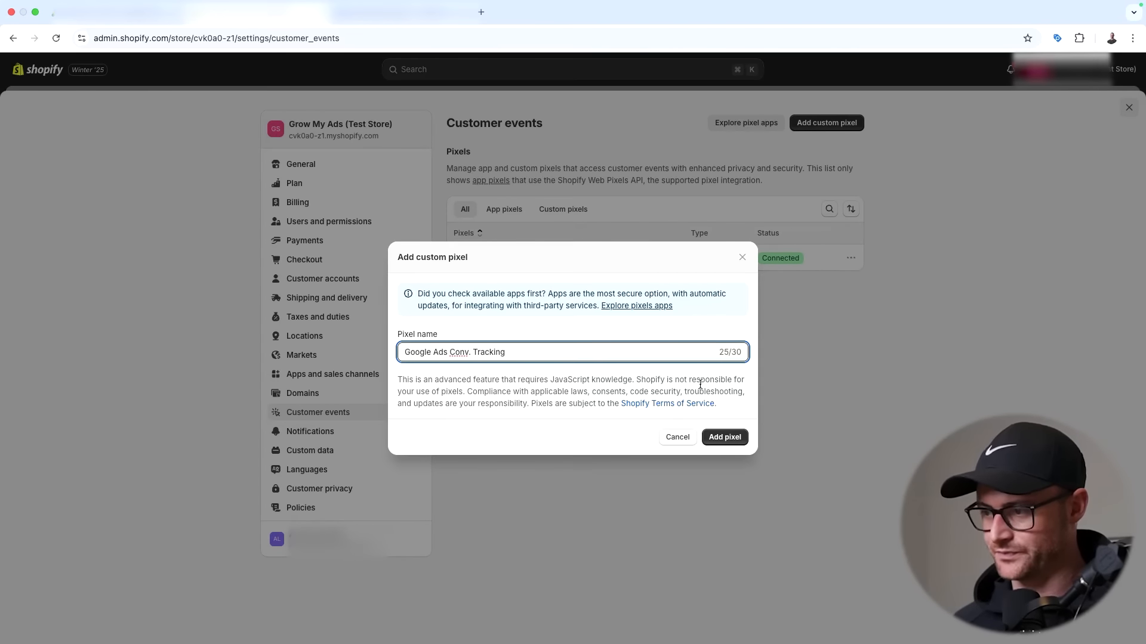
left_click(725, 437)
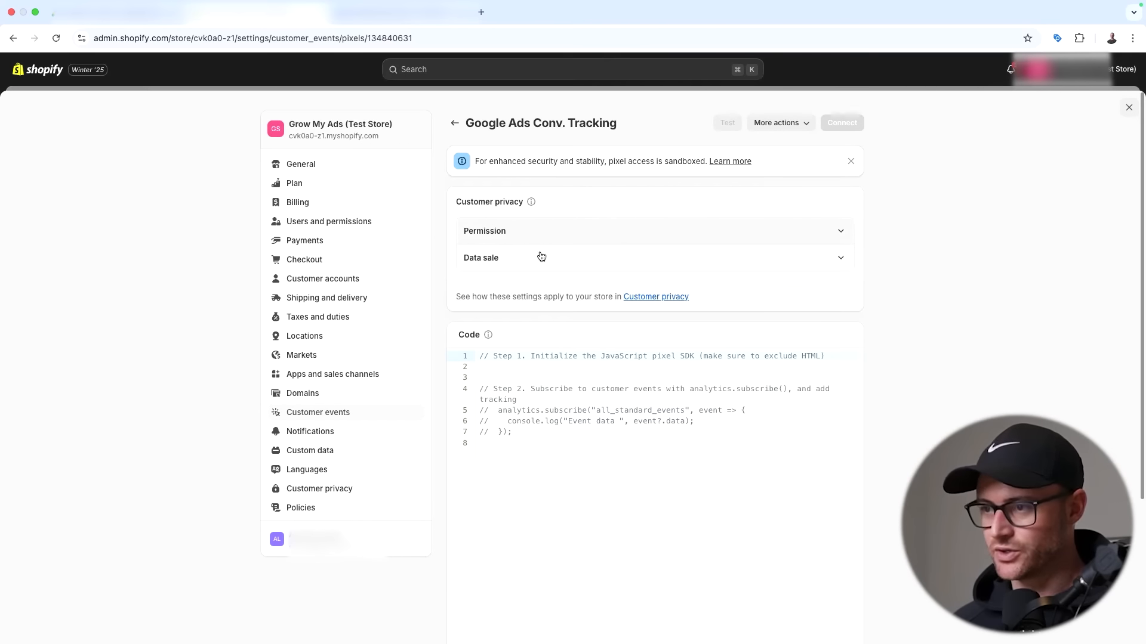
- Delete all the placeholder starter code from the new pixel's code editor
left_click_drag(447, 208, 519, 203)
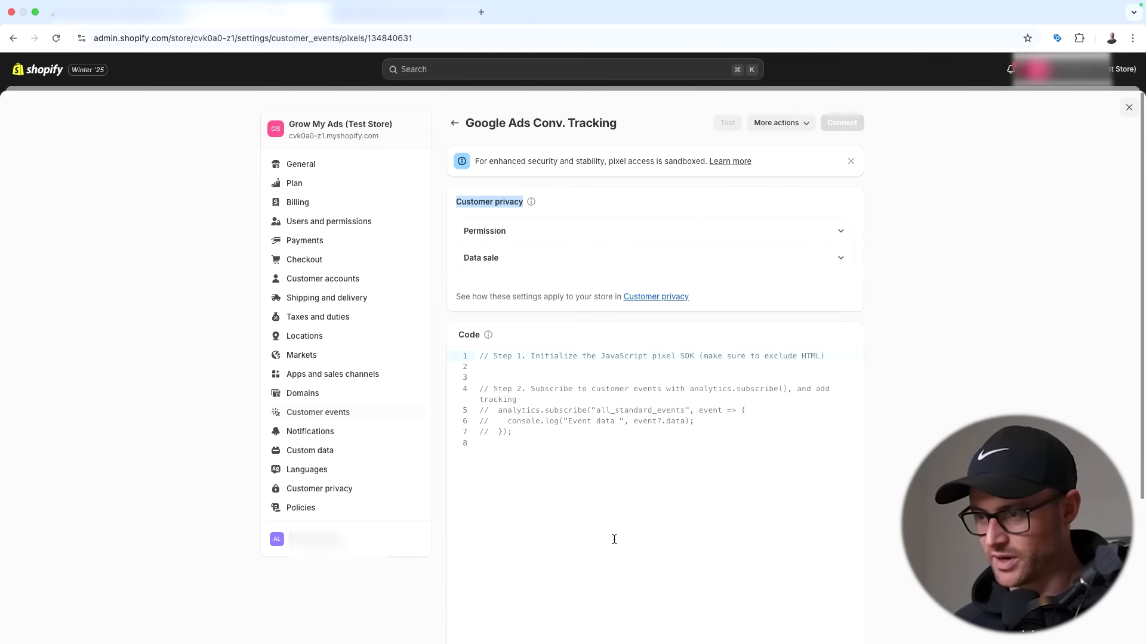
left_click_drag(553, 471, 461, 358)
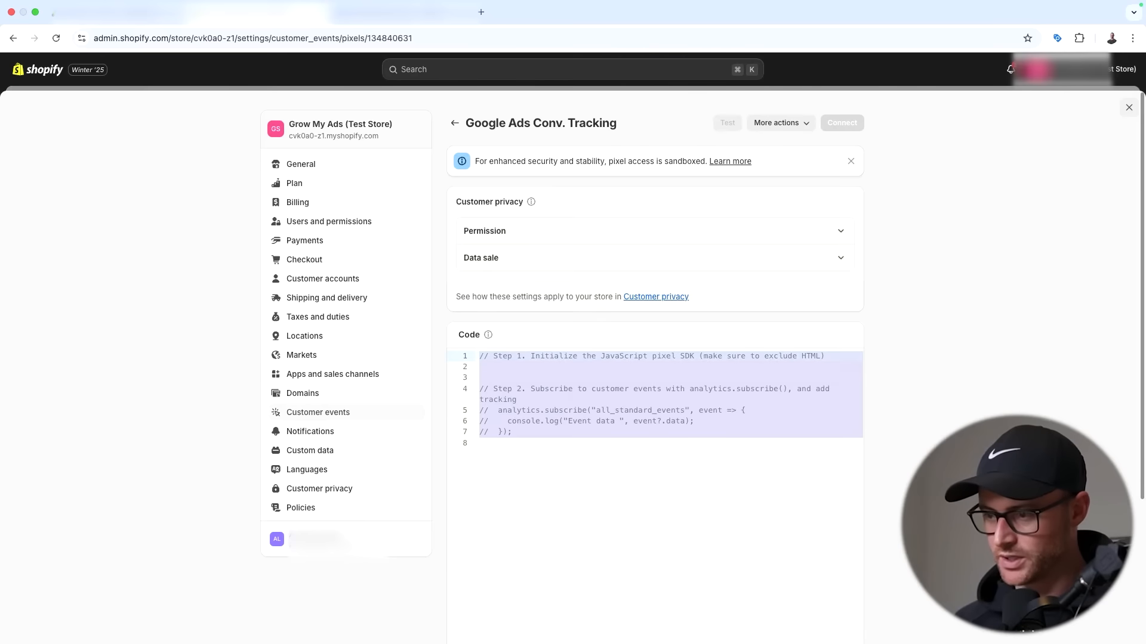
key("BackSpace")
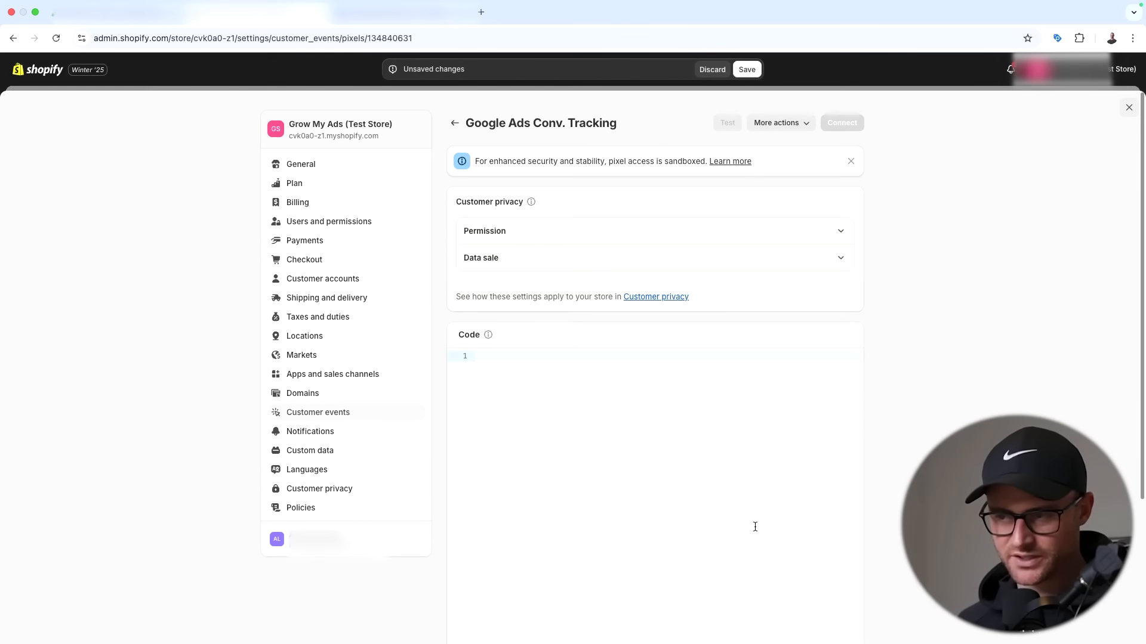
left_click(397, 27)
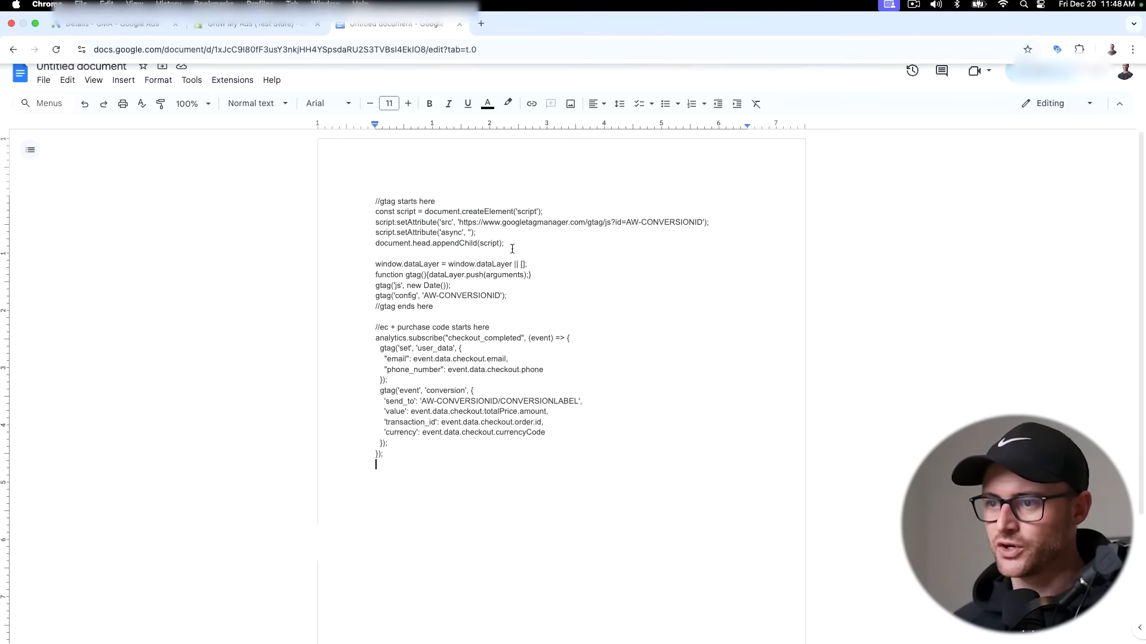
- Copy the whole gtag purchase-tracking script from the Google Doc into the pixel code editor
key("super+a")
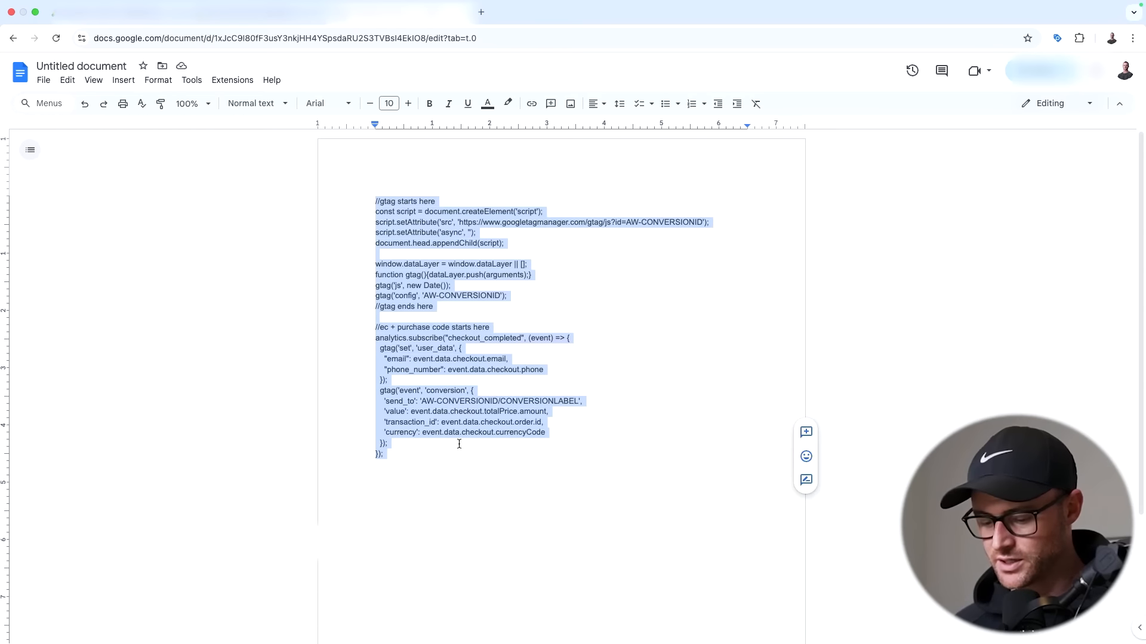
key("super+c")
left_click(260, 12)
key("super+v")
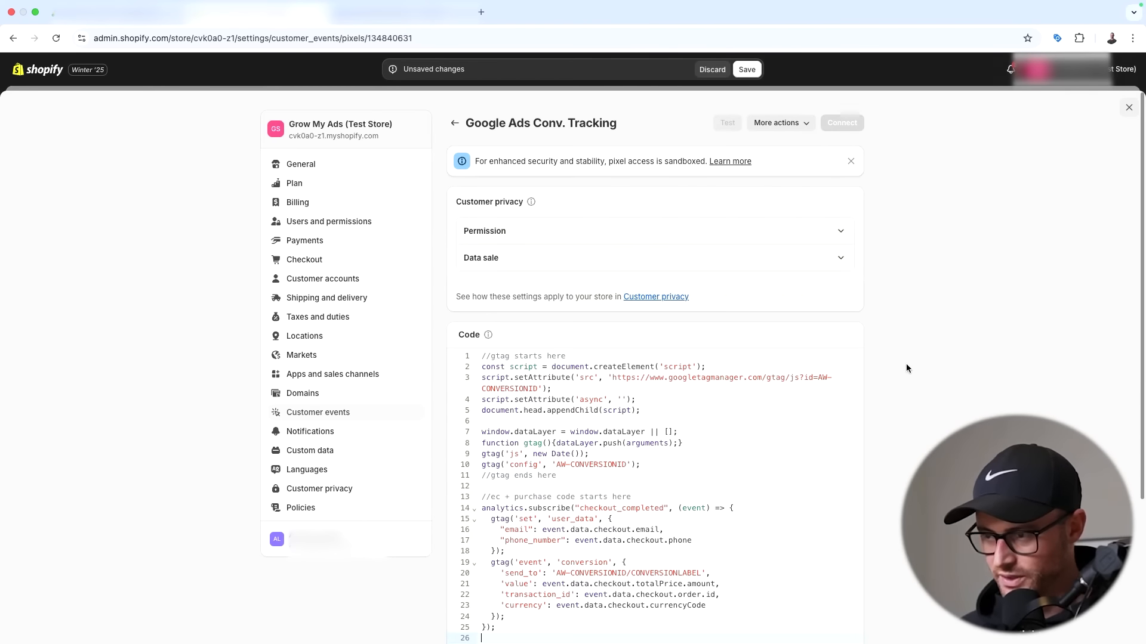
- Locate the AW-CONVERSIONID placeholders on lines 3 and 10 of the pasted pixel code
scroll(741, 330, "down", 3)
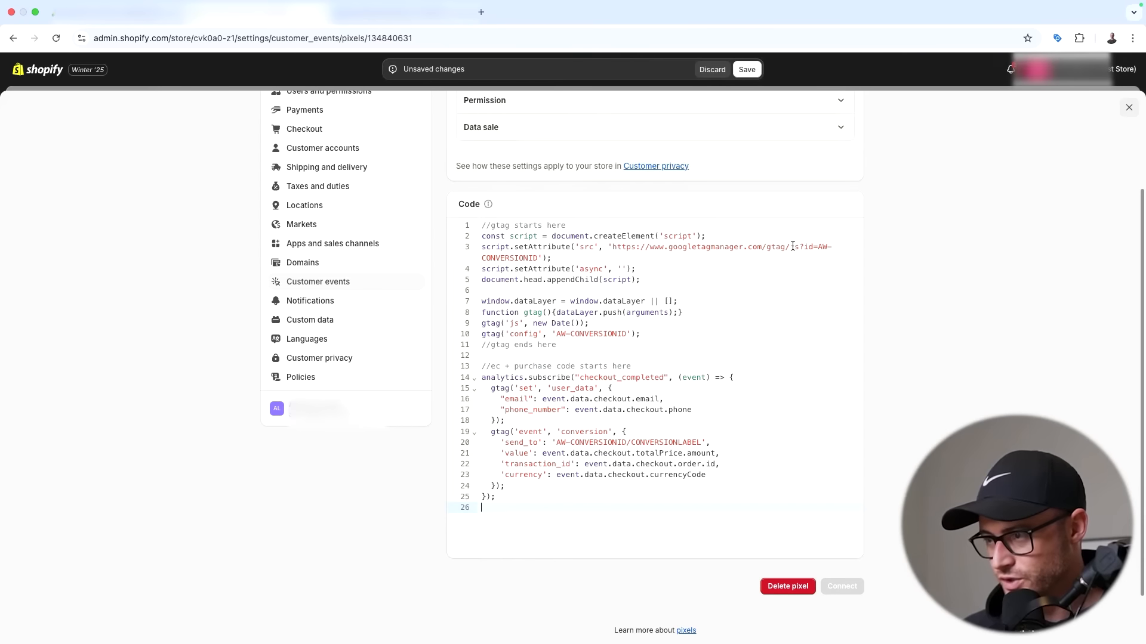
left_click_drag(818, 246, 843, 246)
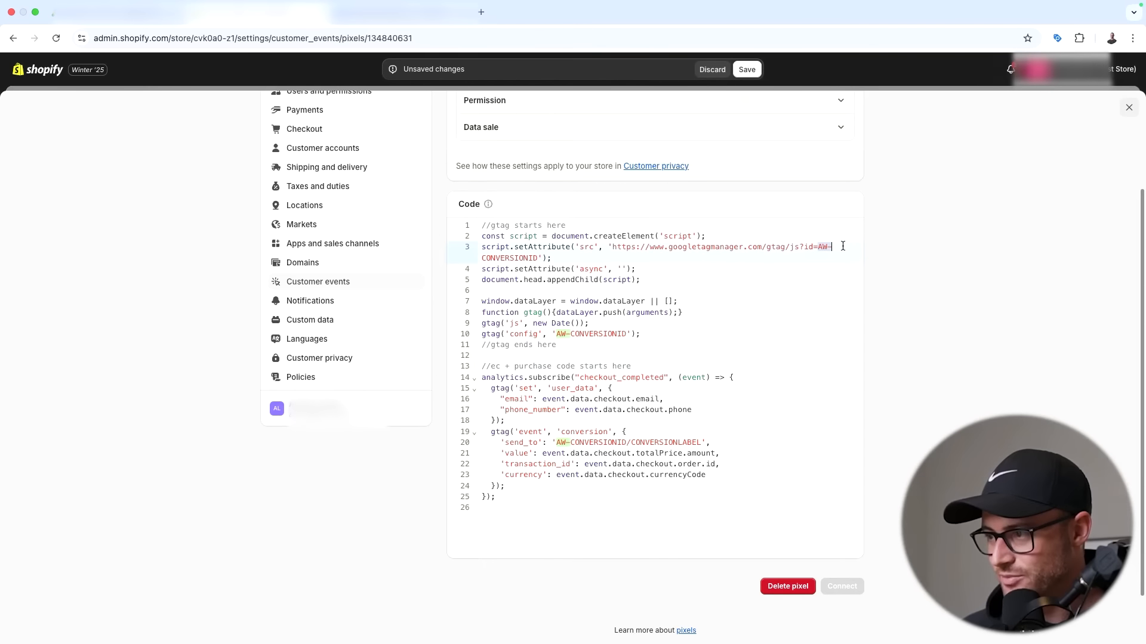
left_click_drag(538, 258, 481, 258)
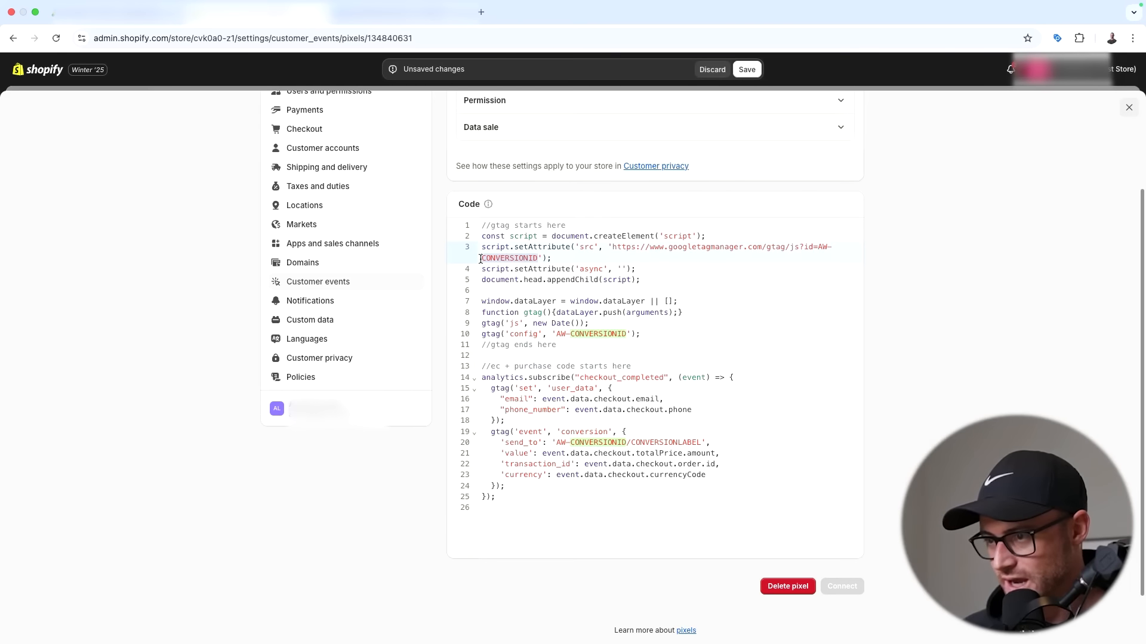
left_click_drag(556, 336, 626, 334)
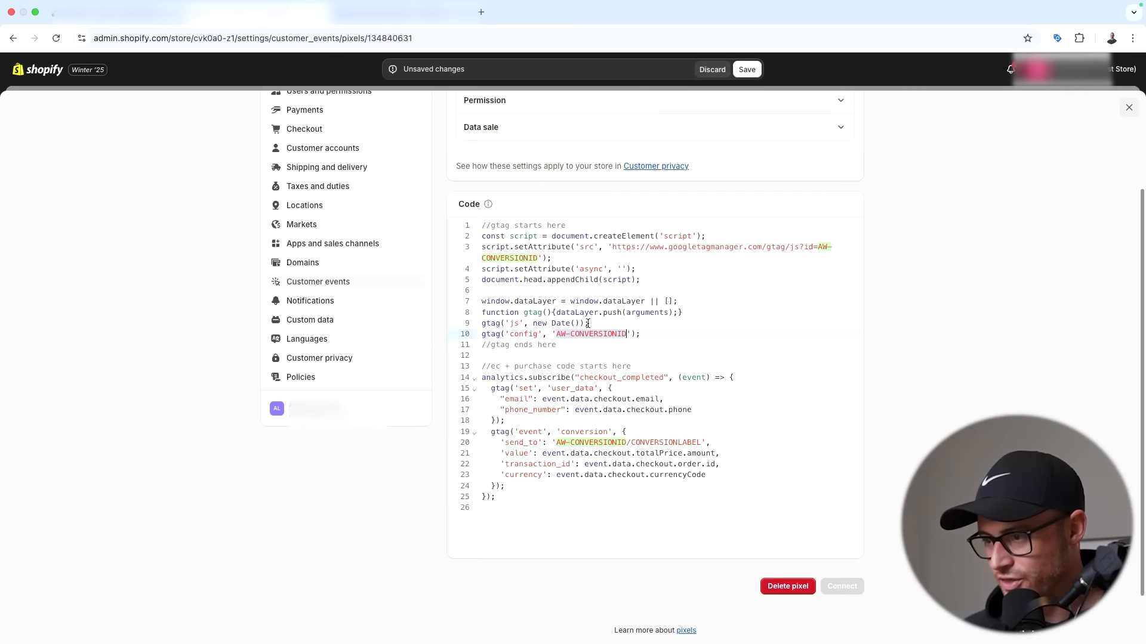
left_click(822, 247)
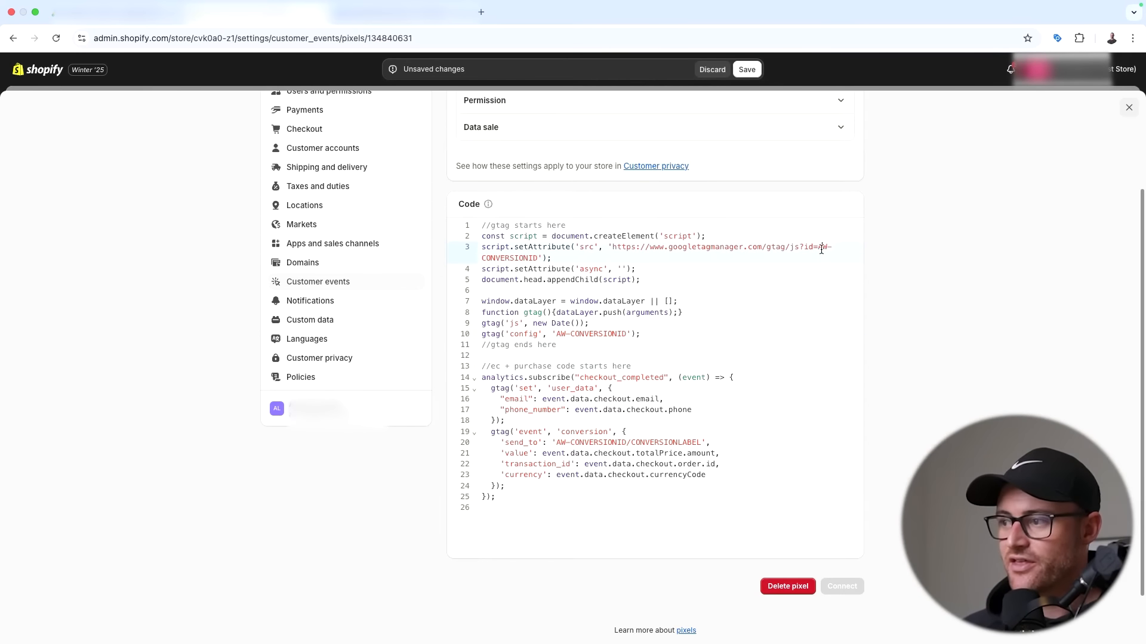
left_click(109, 20)
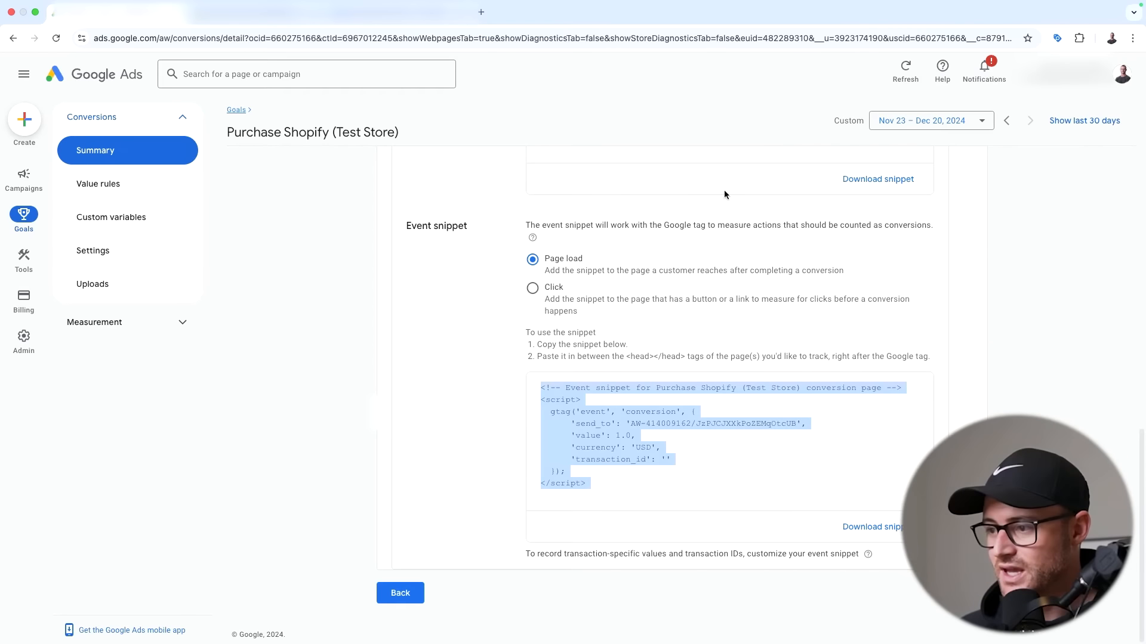
- Re-check the event snippet, keeping it set to fire on page load
left_click(704, 445)
left_click(679, 299)
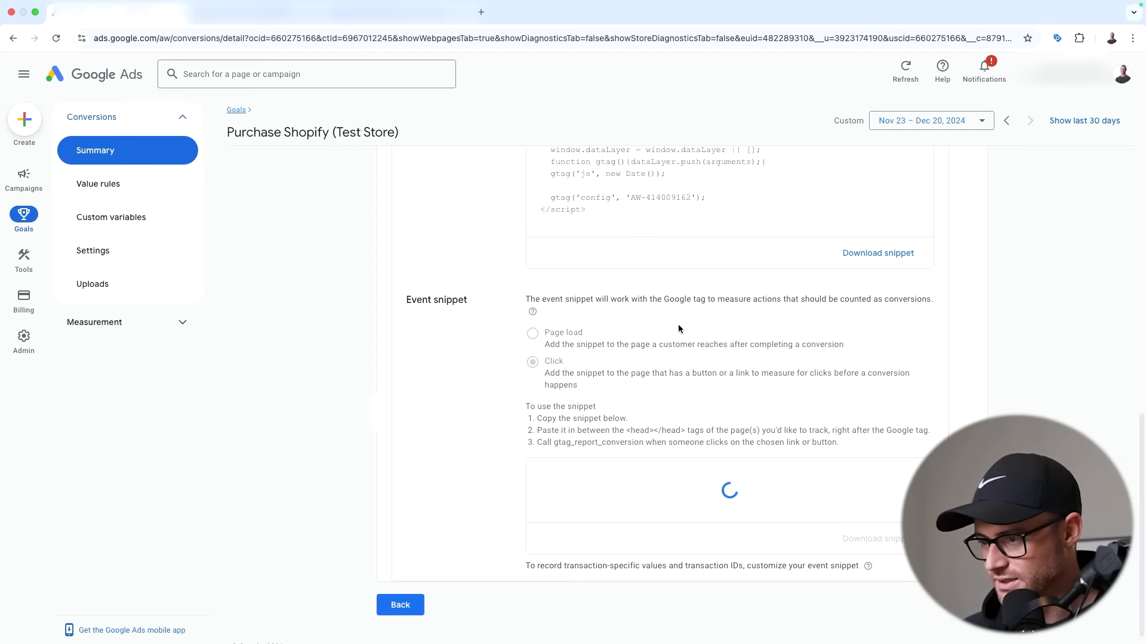
left_click(533, 334)
scroll(448, 315, "down", 2)
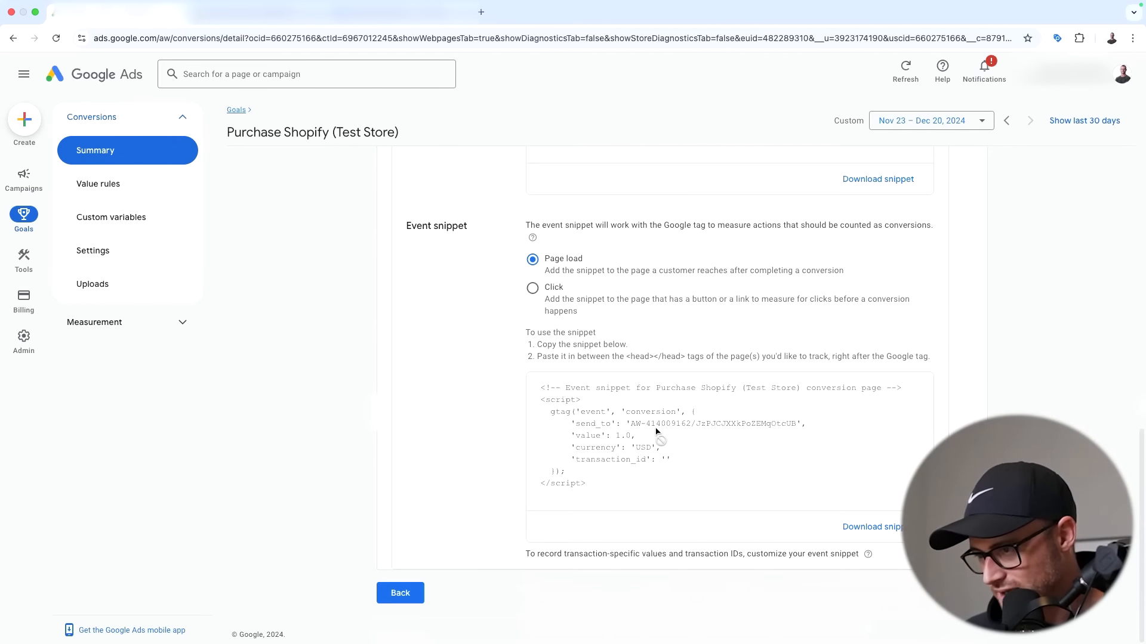
scroll(657, 433, "up", 14)
scroll(646, 440, "down", 10)
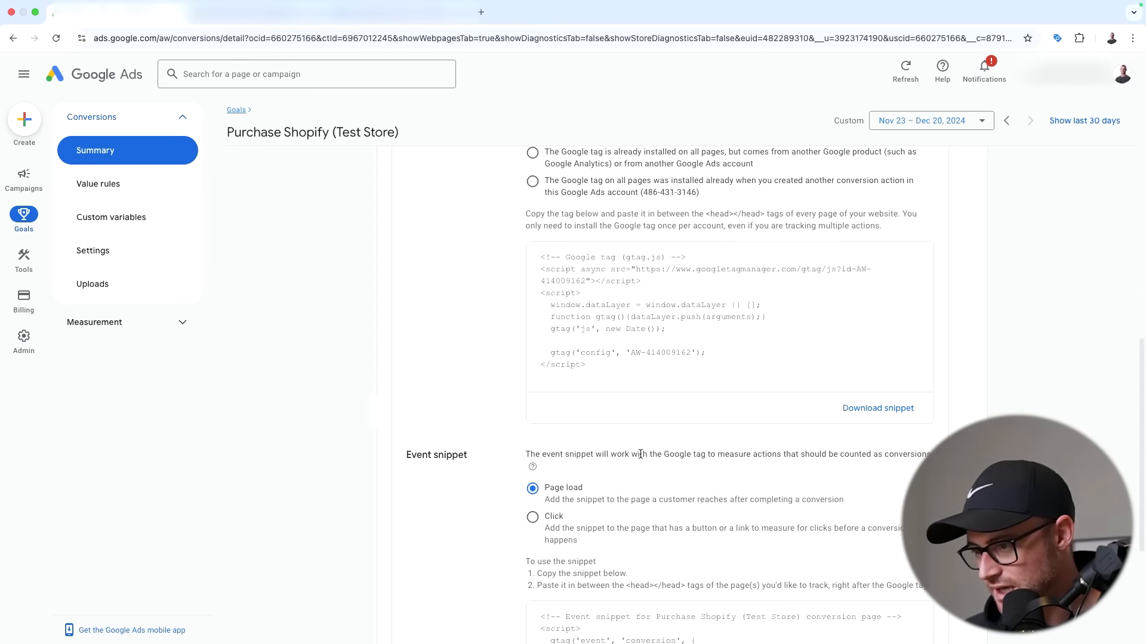
scroll(641, 453, "up", 10)
scroll(730, 480, "down", 4)
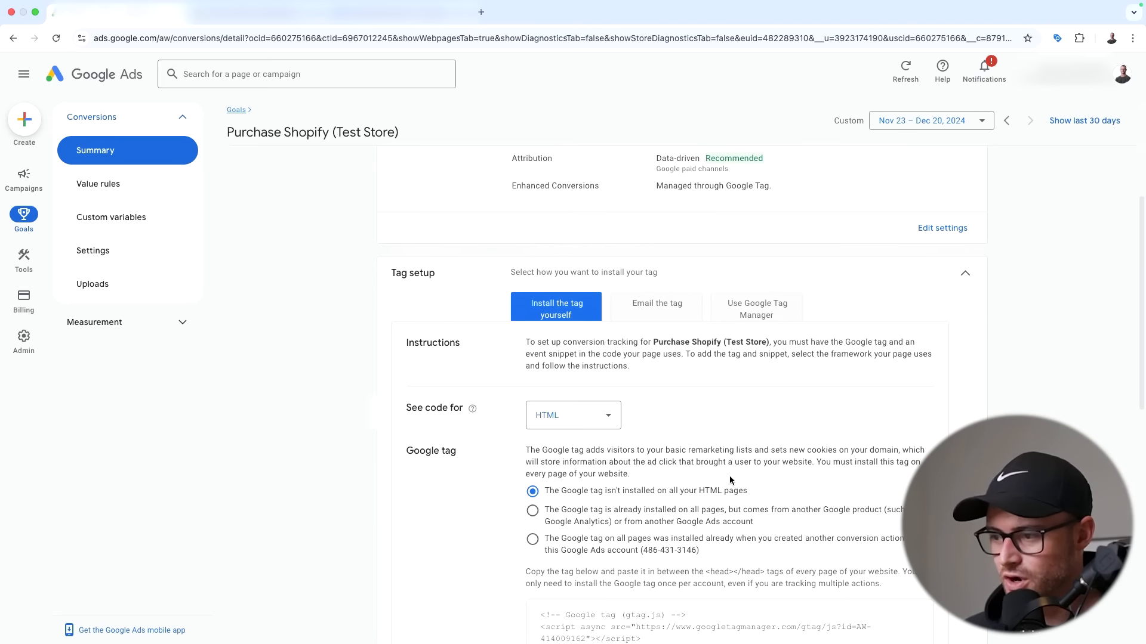
- Switch the tag setup to Google Tag Manager to show the conversion ID and label
left_click(769, 311)
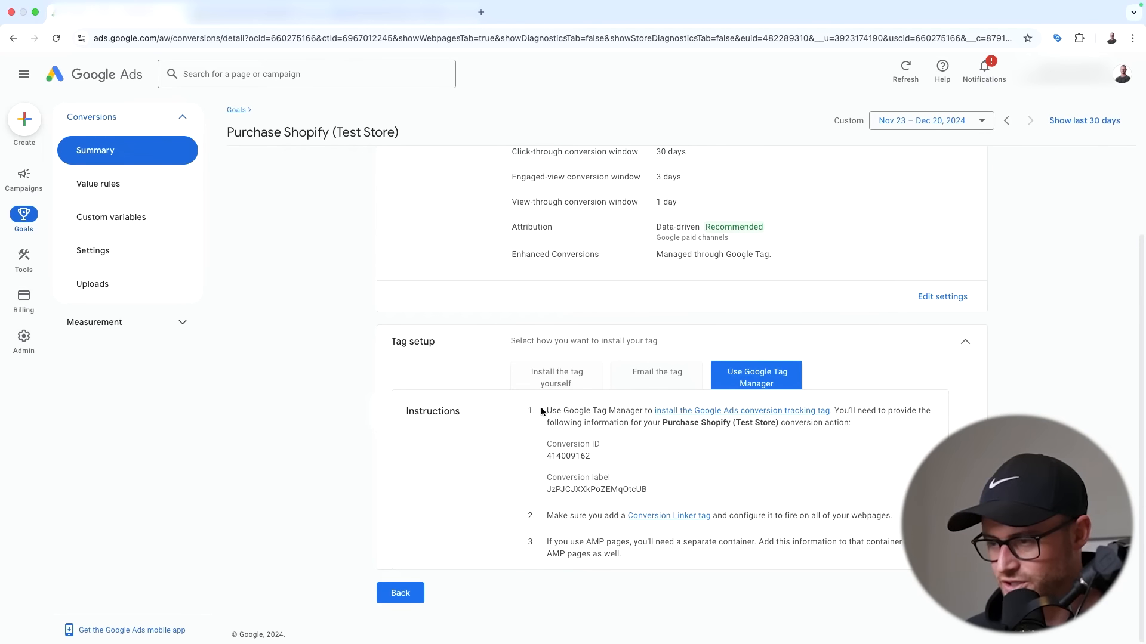
left_click(419, 449)
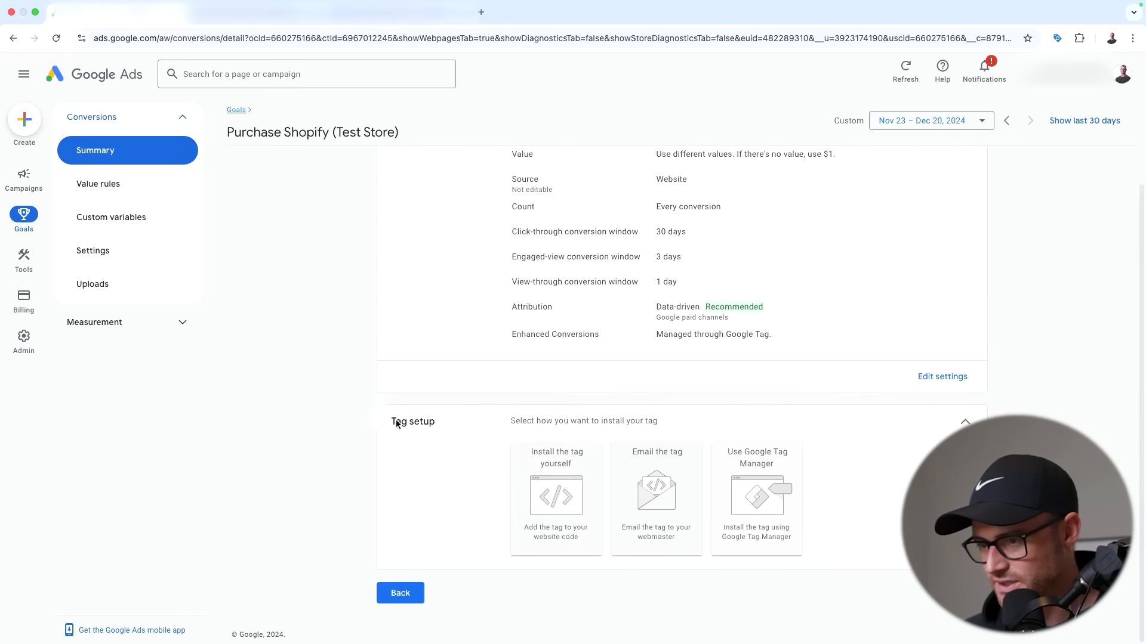
left_click(756, 492)
scroll(548, 424, "down", 2)
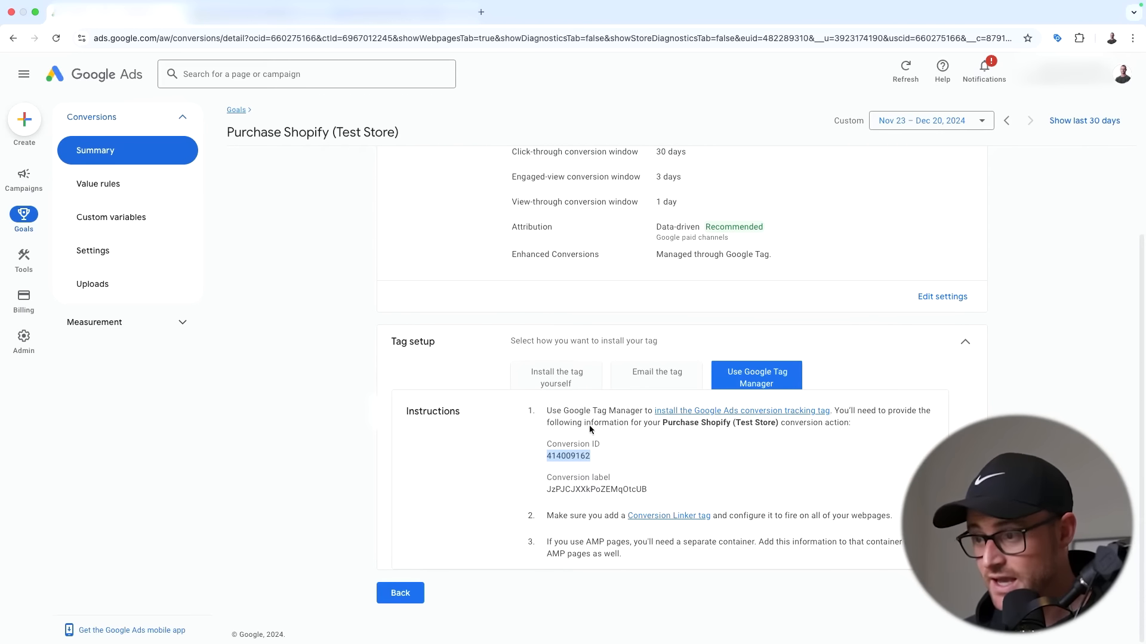
left_click(544, 380)
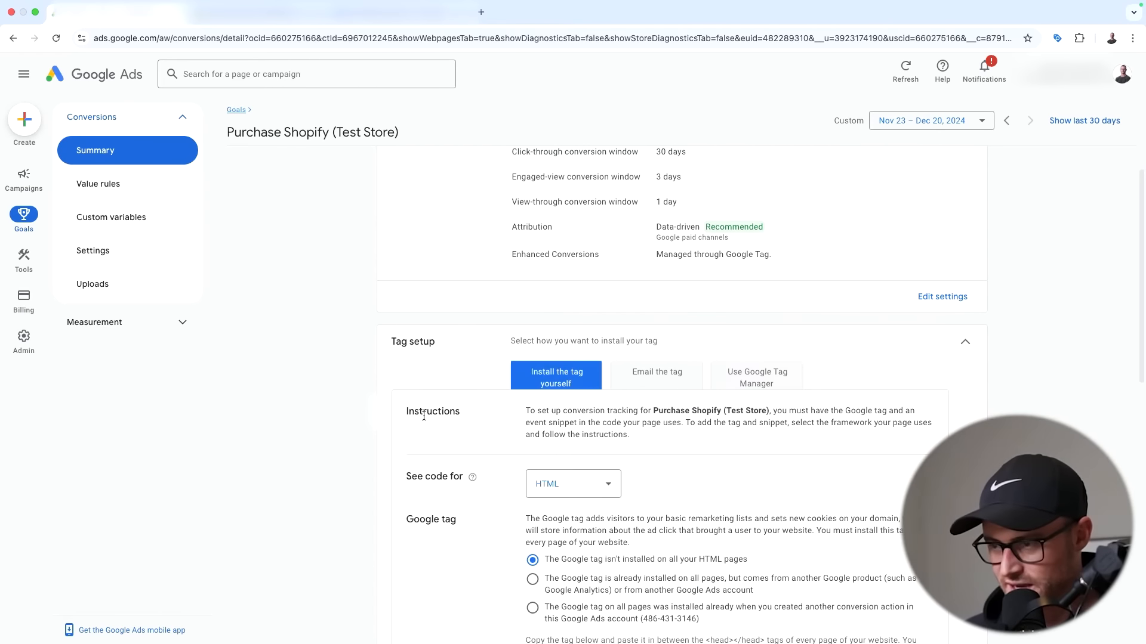
scroll(438, 458, "down", 5)
scroll(534, 406, "down", 5)
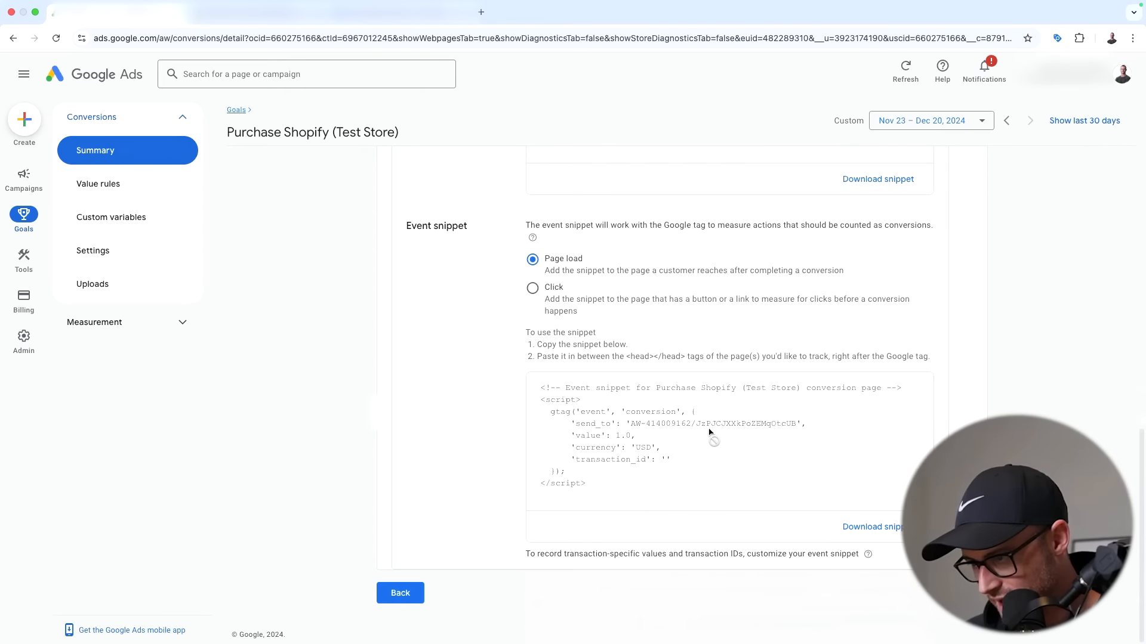
scroll(596, 433, "up", 8)
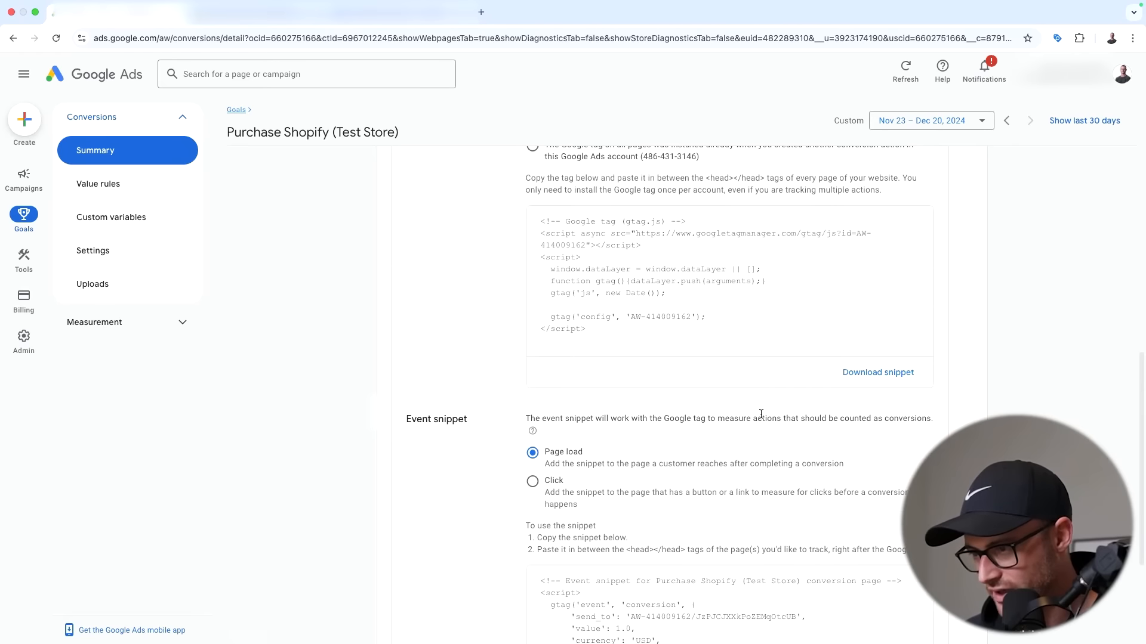
scroll(637, 381, "up", 2)
scroll(706, 305, "down", 8)
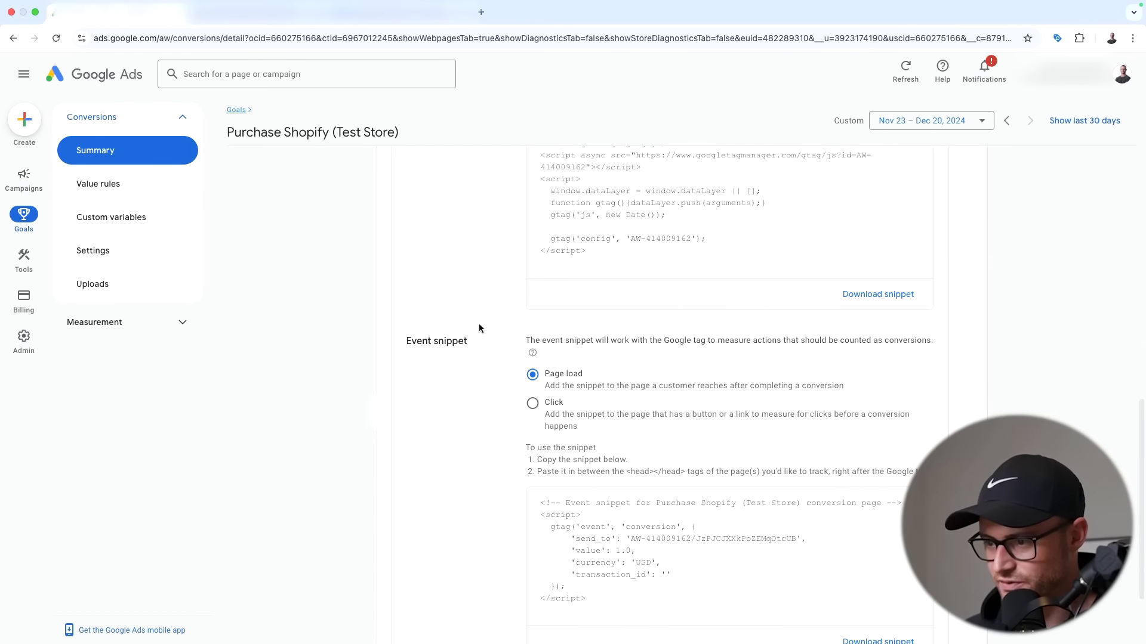
scroll(525, 332, "up", 10)
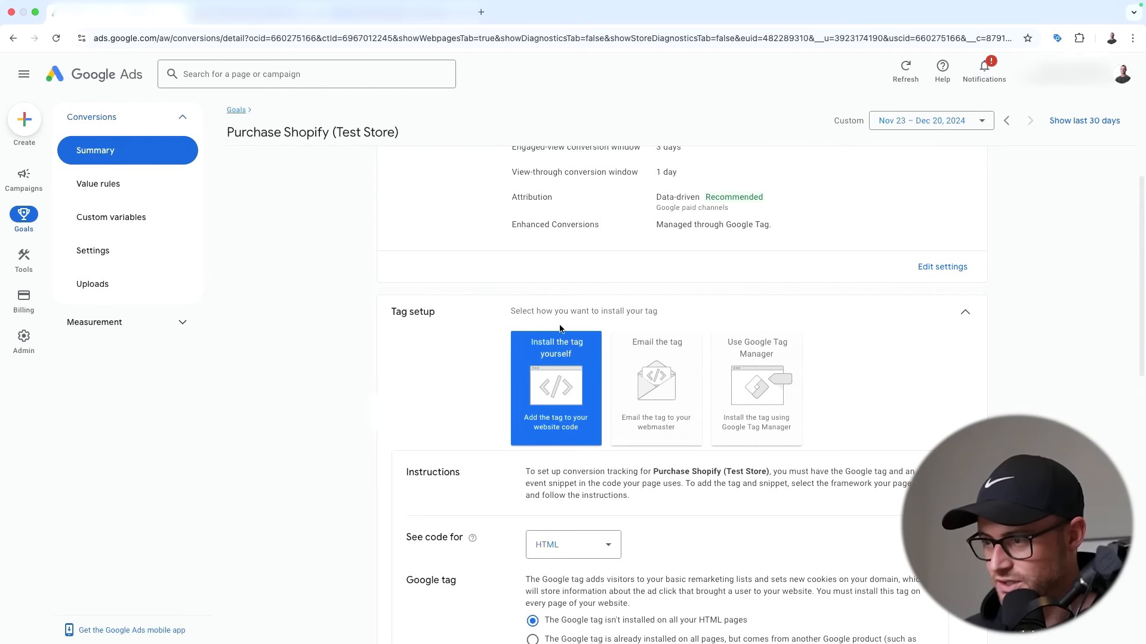
left_click(764, 358)
- Copy the conversion ID and return to the Shopify pixel code
double_click(551, 454)
key("super+c")
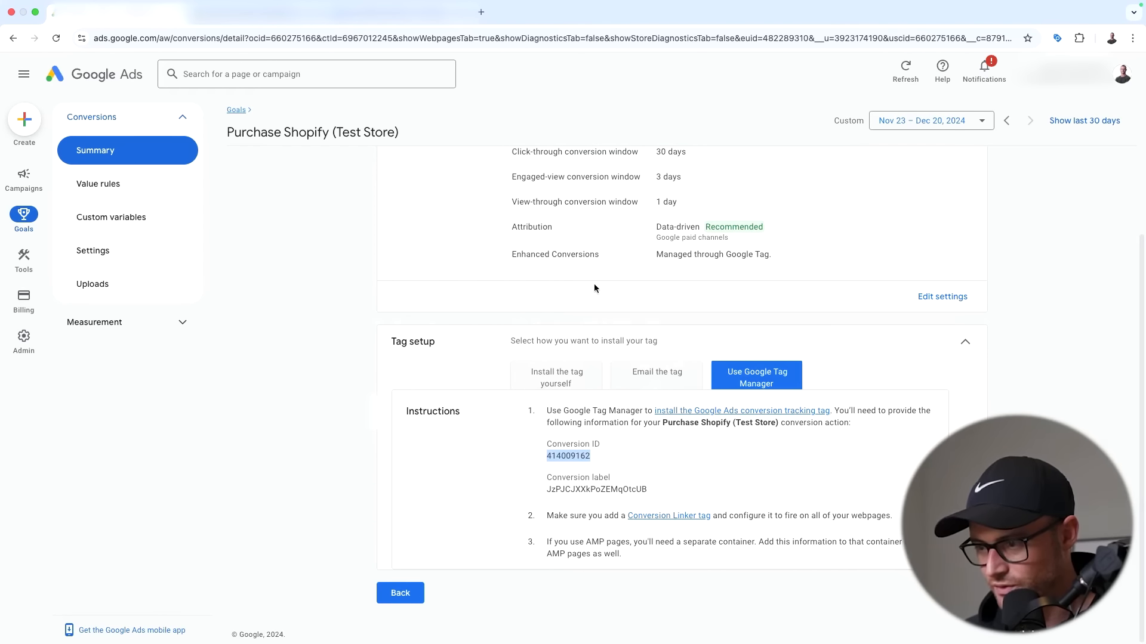
left_click(364, 13)
left_click(298, 15)
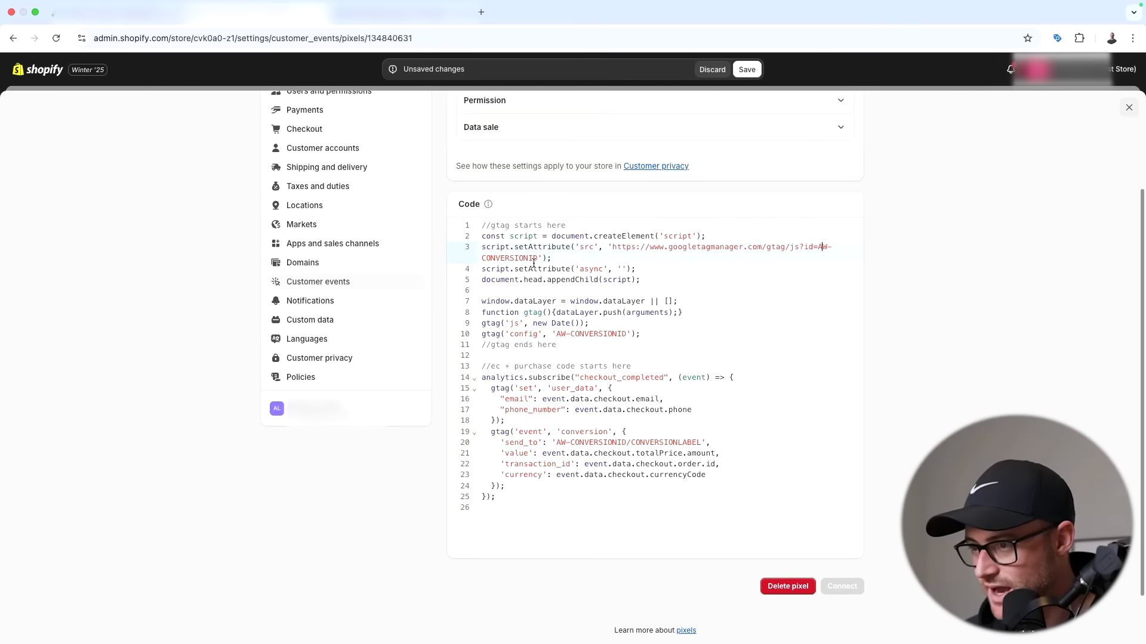
- Replace the CONVERSIONID placeholders on line 3, the config line and send_to with the conversion ID
left_click_drag(537, 258, 835, 246)
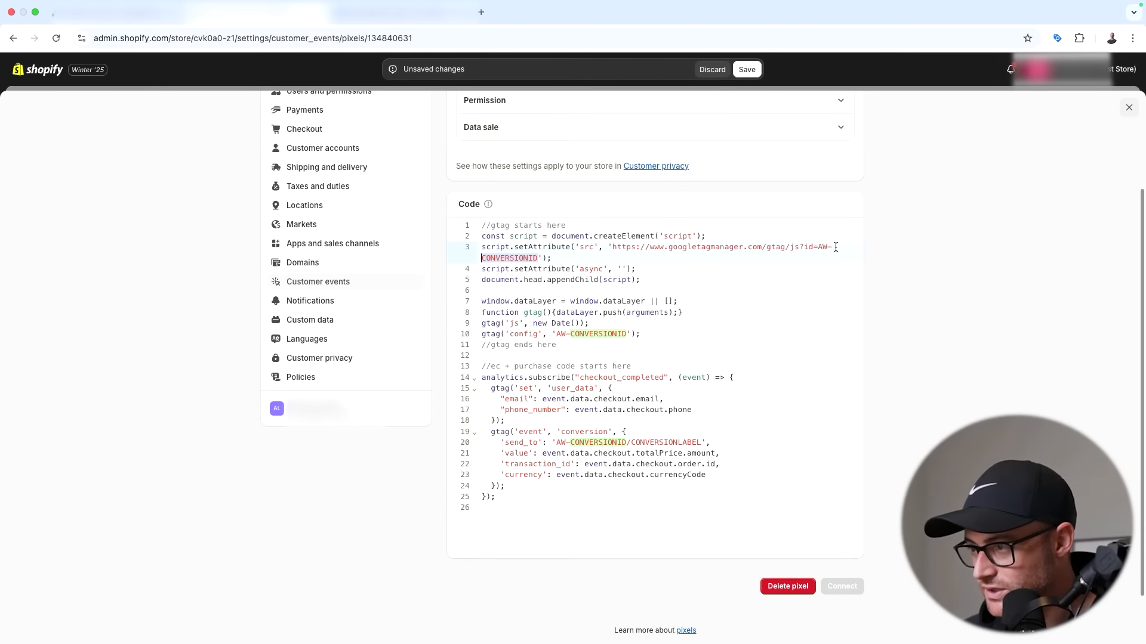
left_click(832, 247)
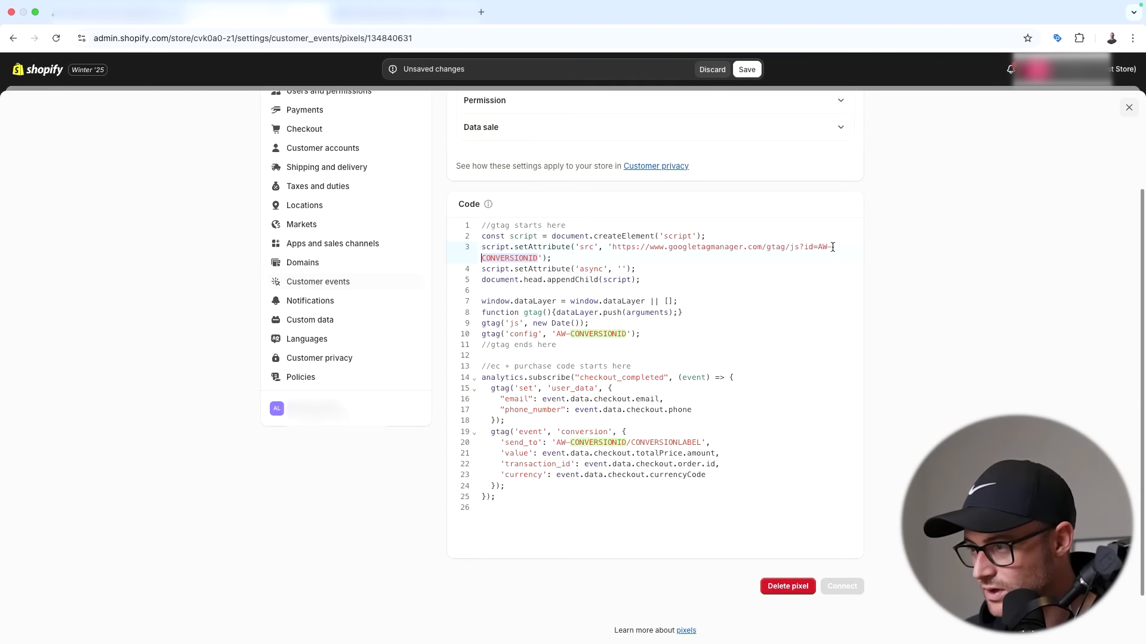
left_click(549, 259)
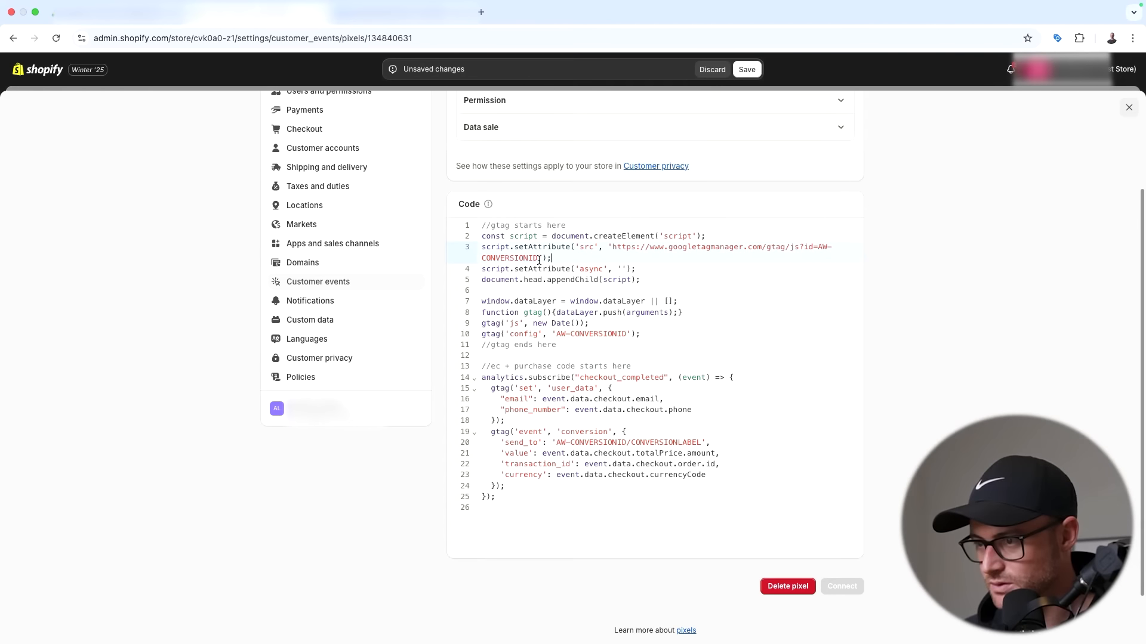
left_click_drag(536, 257, 483, 261)
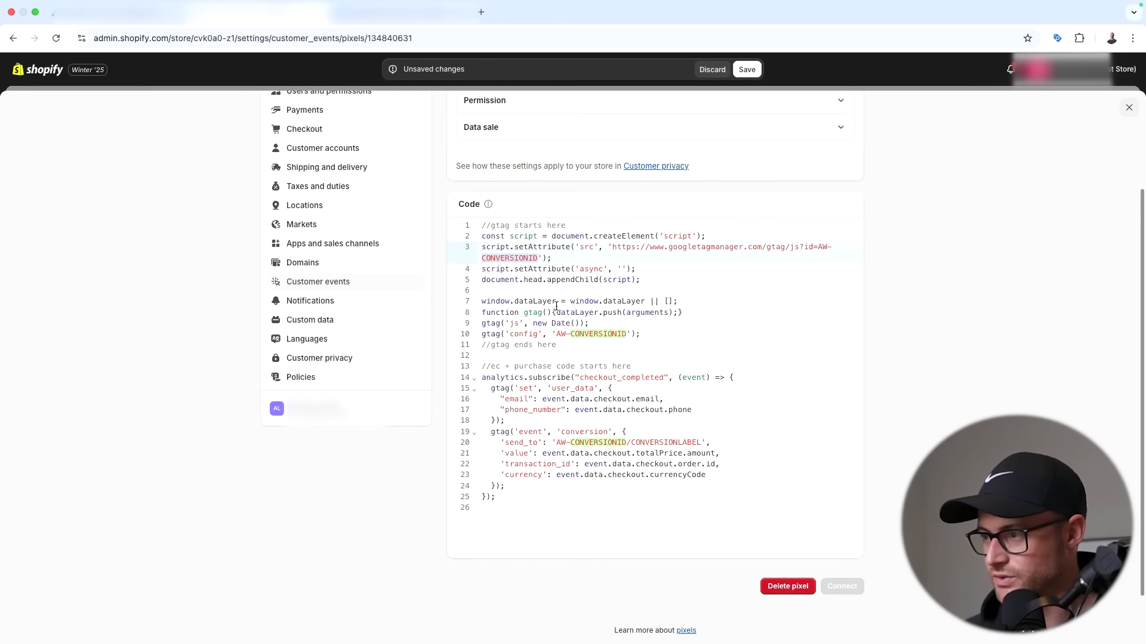
key("BackSpace")
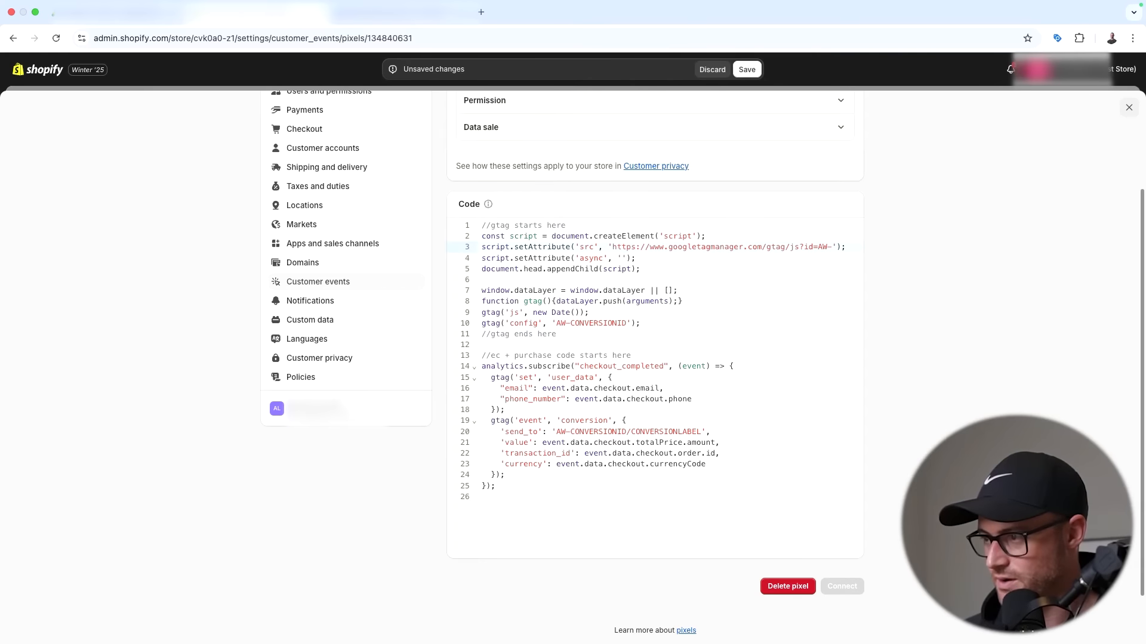
key("super+v")
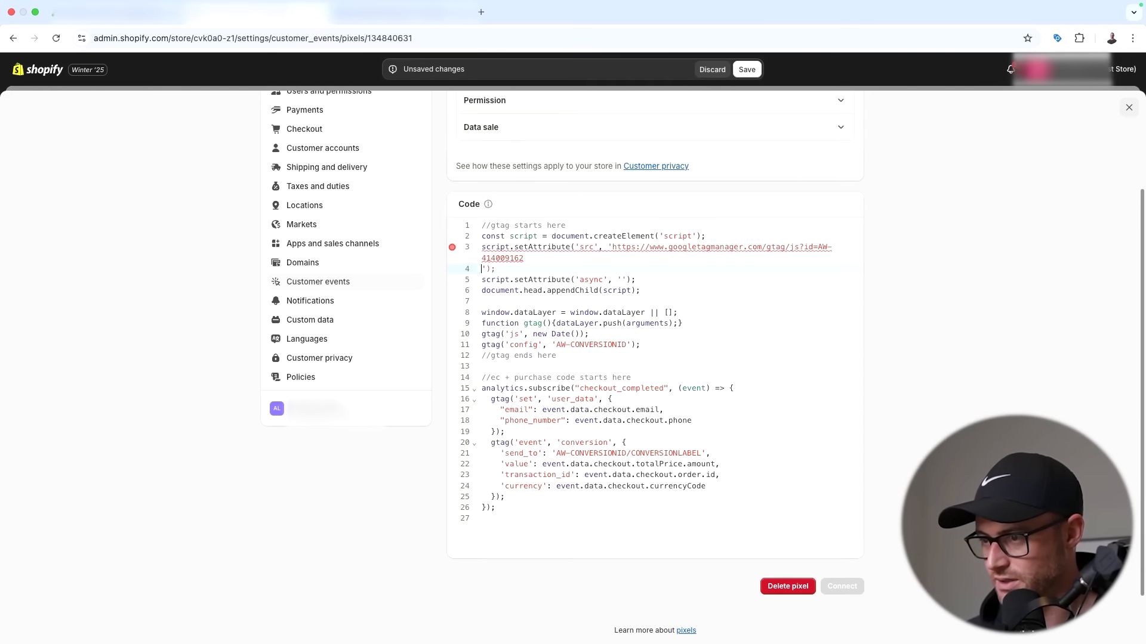
key("BackSpace")
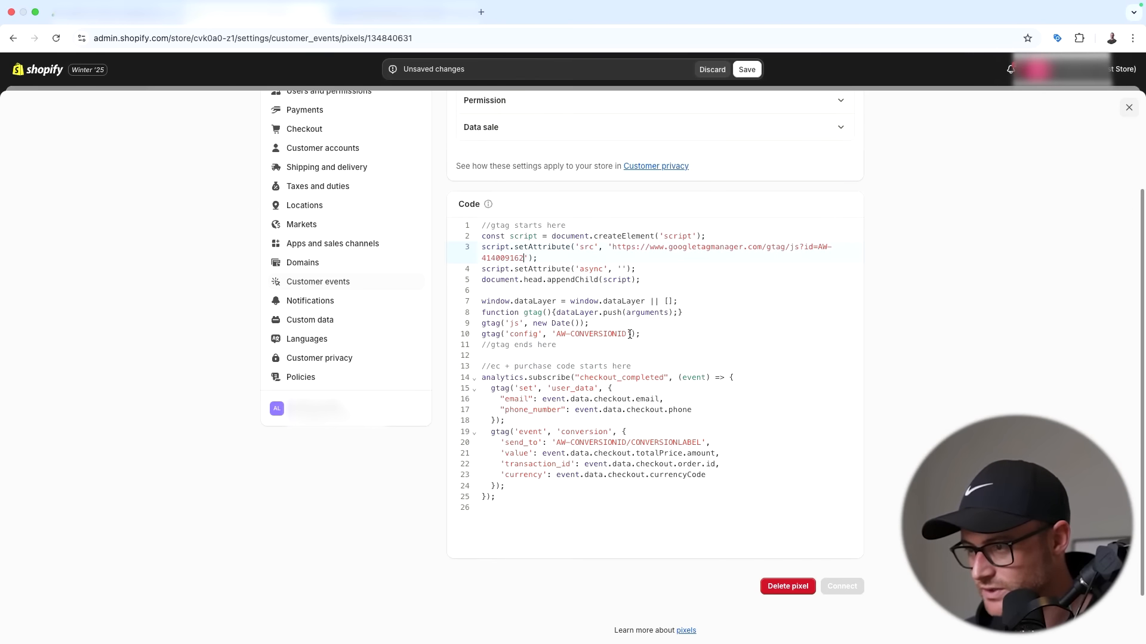
key("BackSpace")
key("BackSpace")
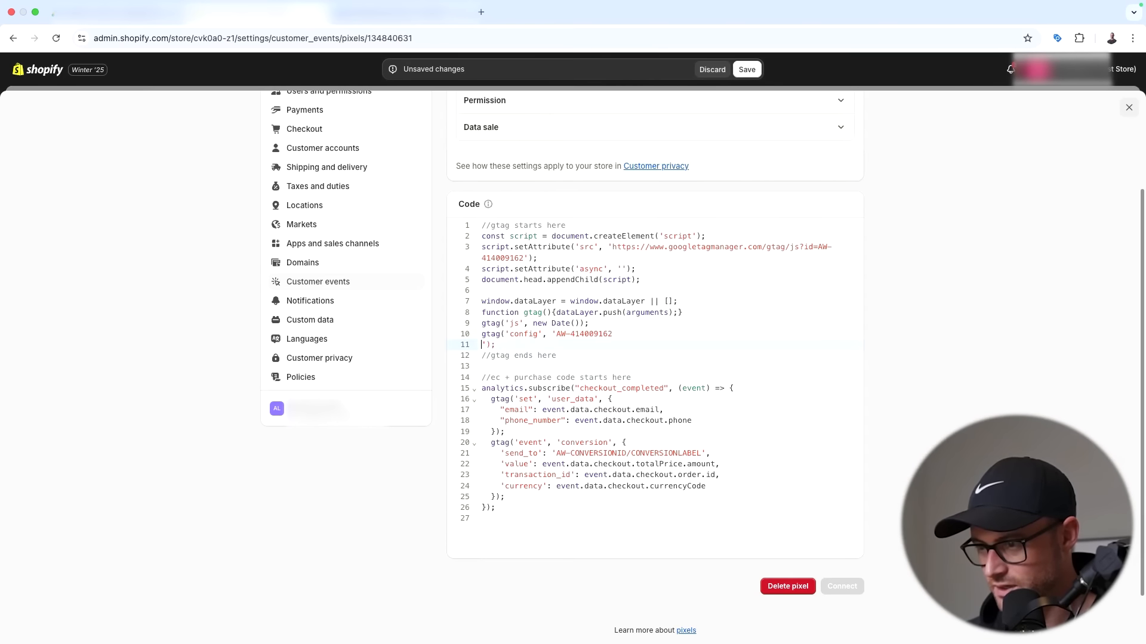
key("super+v")
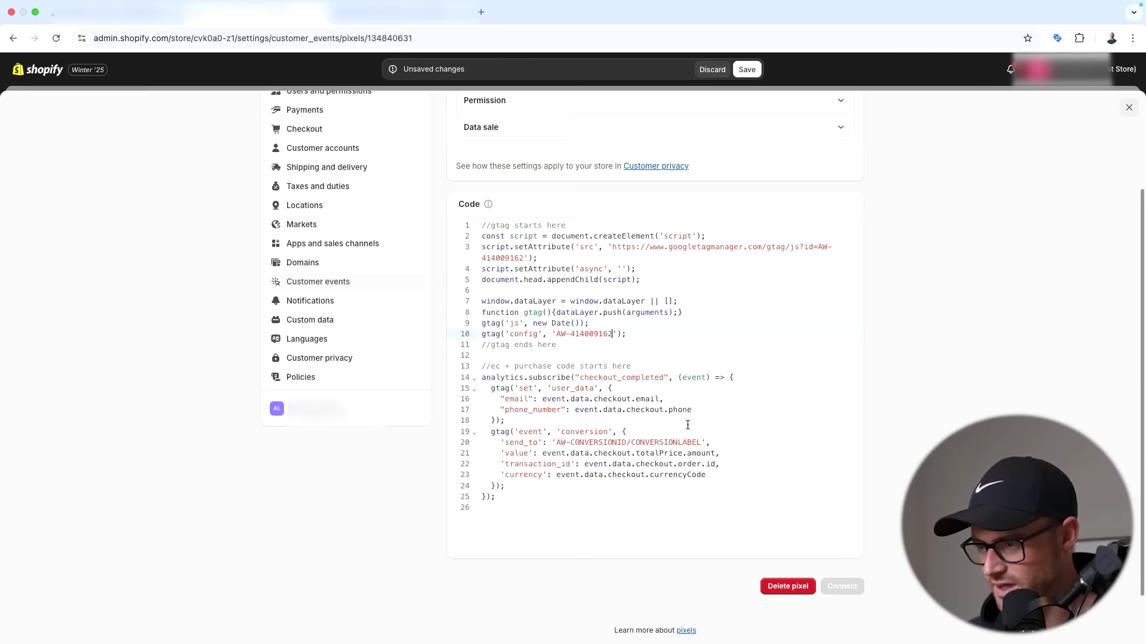
scroll(662, 202, "down", 2)
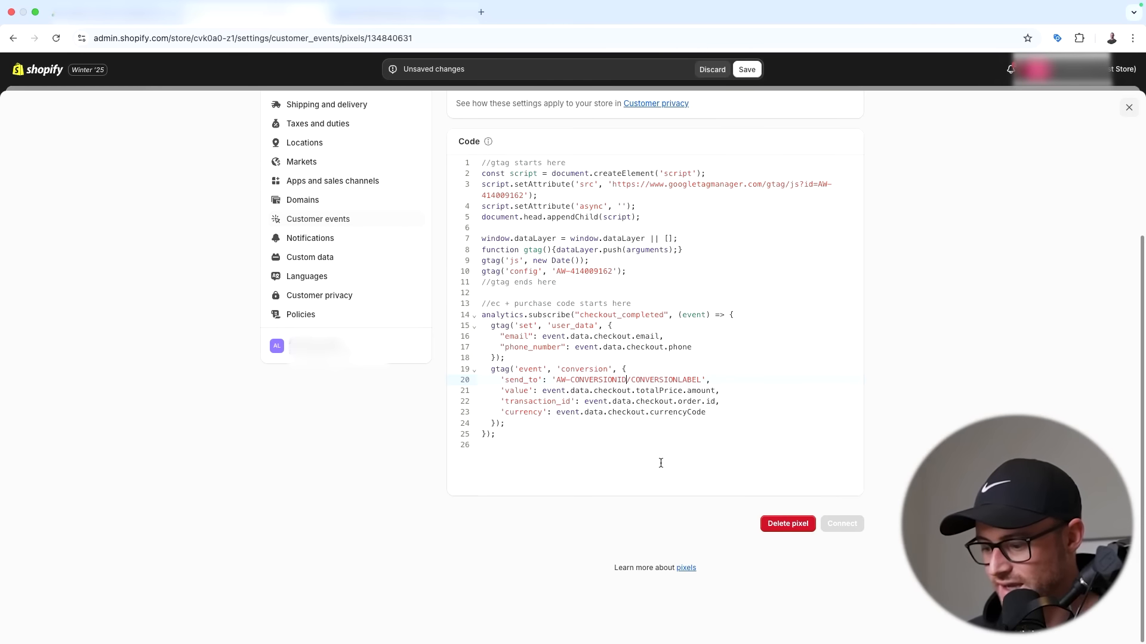
key("BackSpace")
key("BackSpace")
key("BackSpace")
key("BackSpace")
key("BackSpace")
key("BackSpace")
key("BackSpace")
key("BackSpace")
key("BackSpace")
key("BackSpace")
key("BackSpace")
key("BackSpace")
key("super+v")
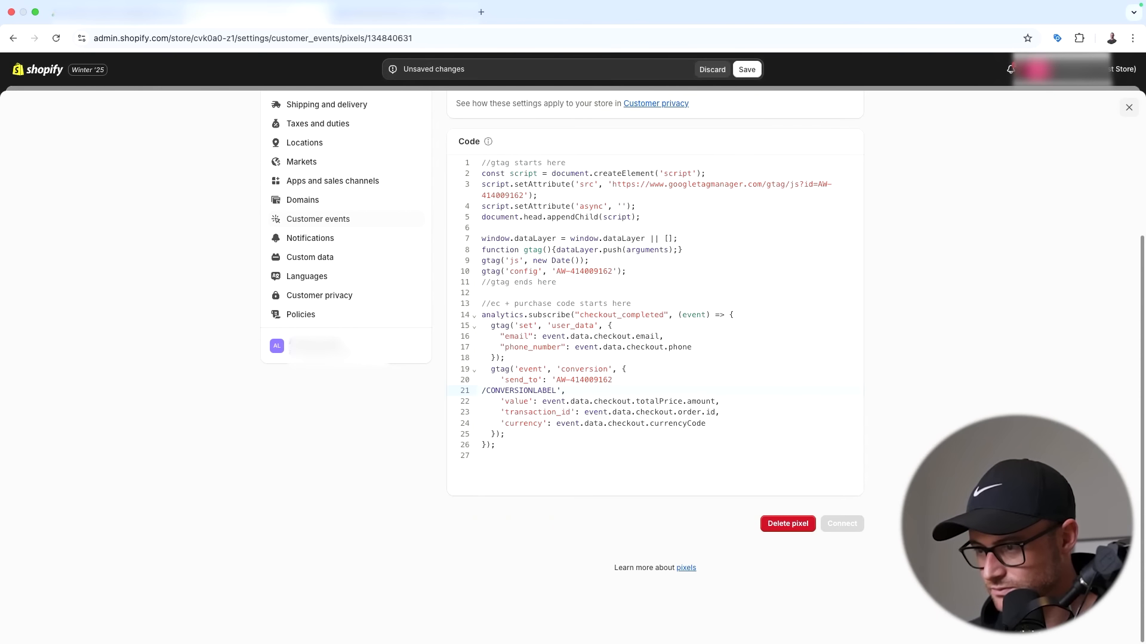
key("BackSpace")
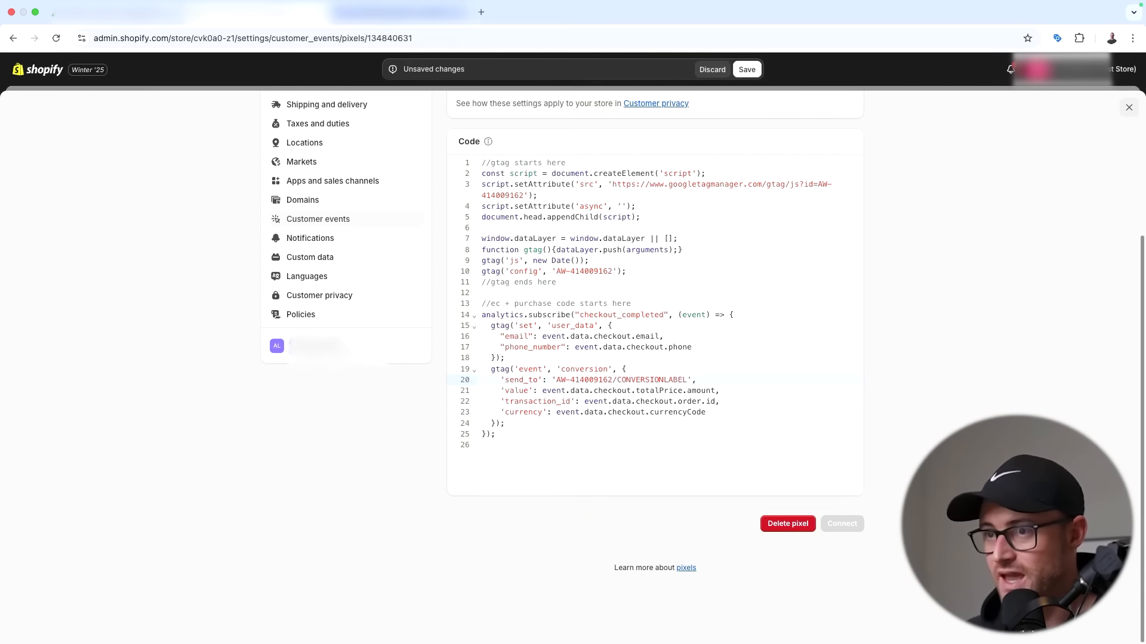
- Copy the conversion label from the Google Ads conversion page
left_click(140, 15)
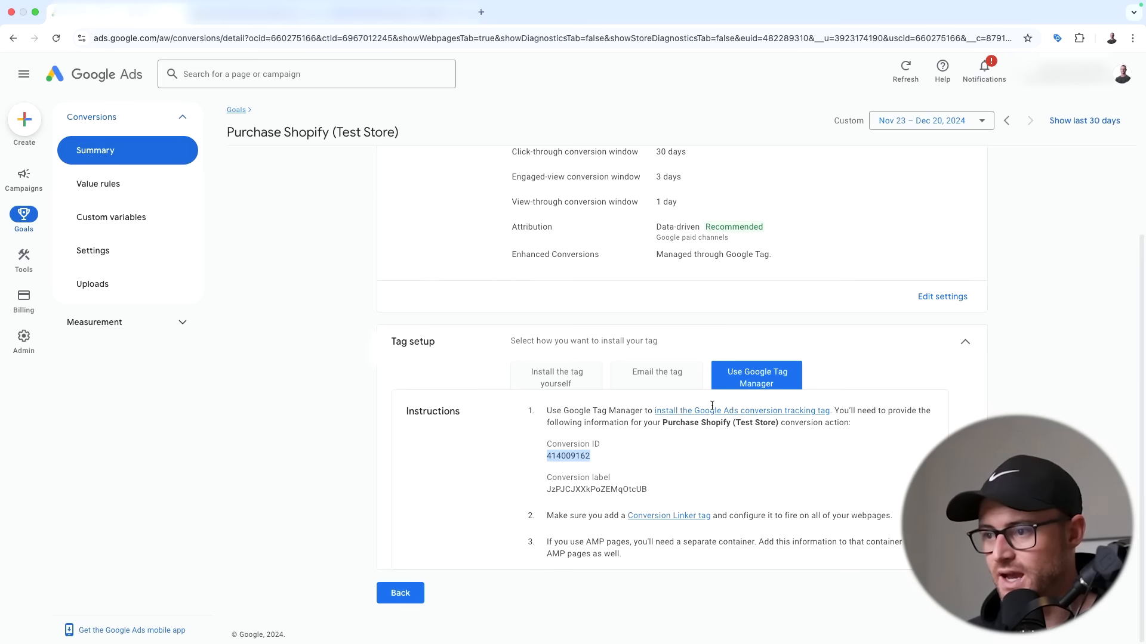
double_click(577, 489)
key("super+c")
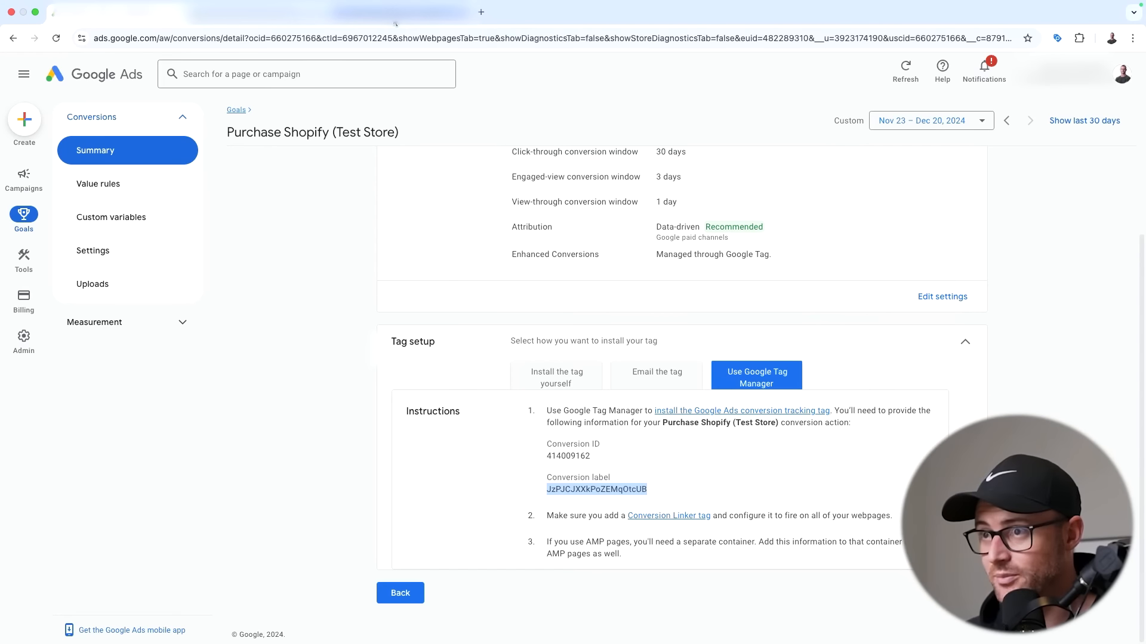
left_click(256, 13)
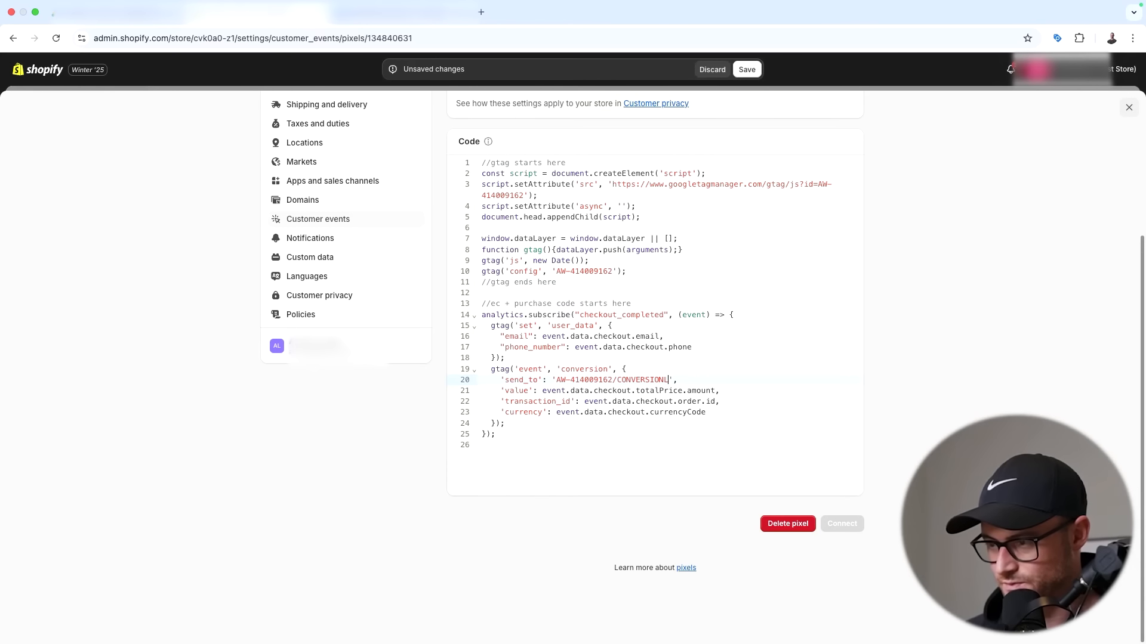
- Paste the conversion label over the CONVERSIONLABEL placeholder in send_to
key("BackSpace")
key("BackSpace")
key("BackSpace")
key("BackSpace")
key("BackSpace")
key("BackSpace")
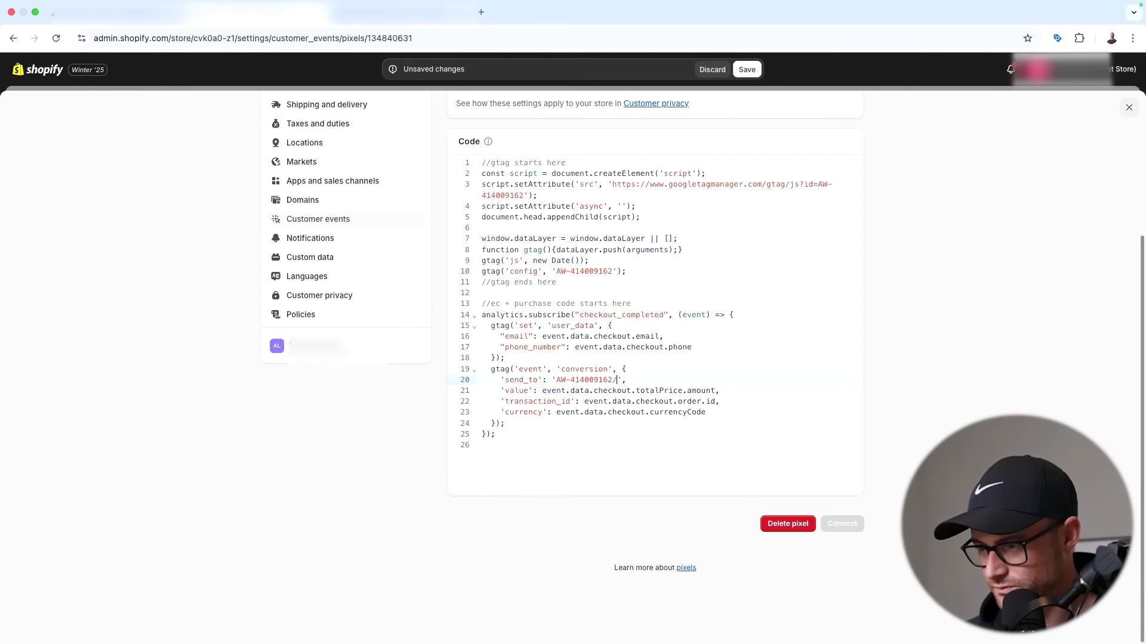
key("super+v")
key("BackSpace")
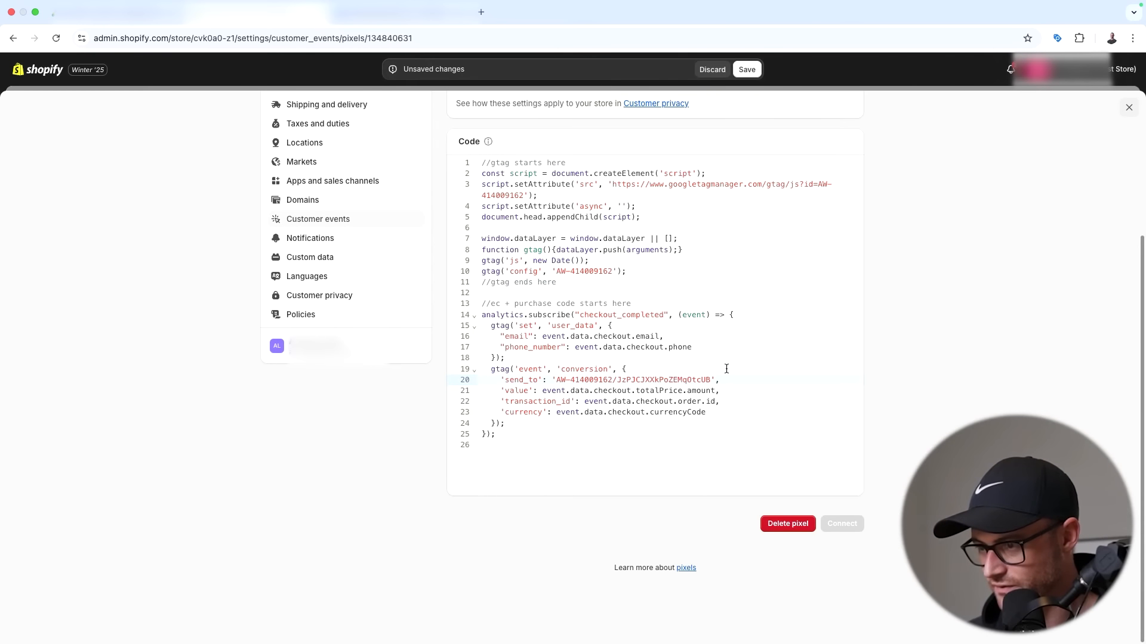
- Save and connect the Google Ads Conv. Tracking pixel, then return to Customer events
scroll(639, 149, "up", 5)
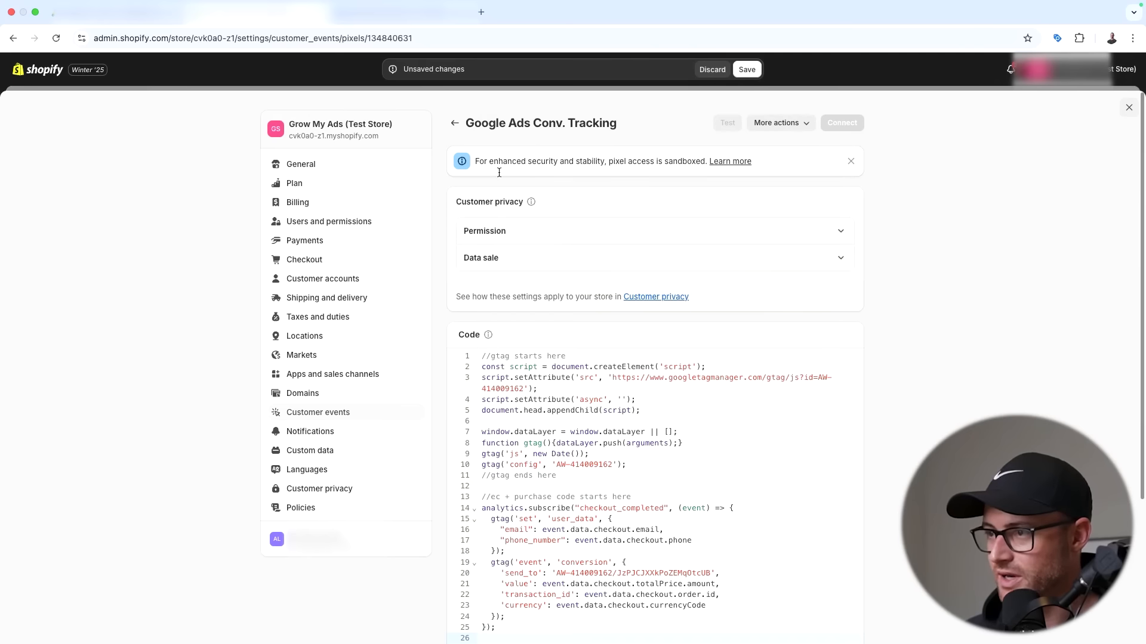
left_click(759, 75)
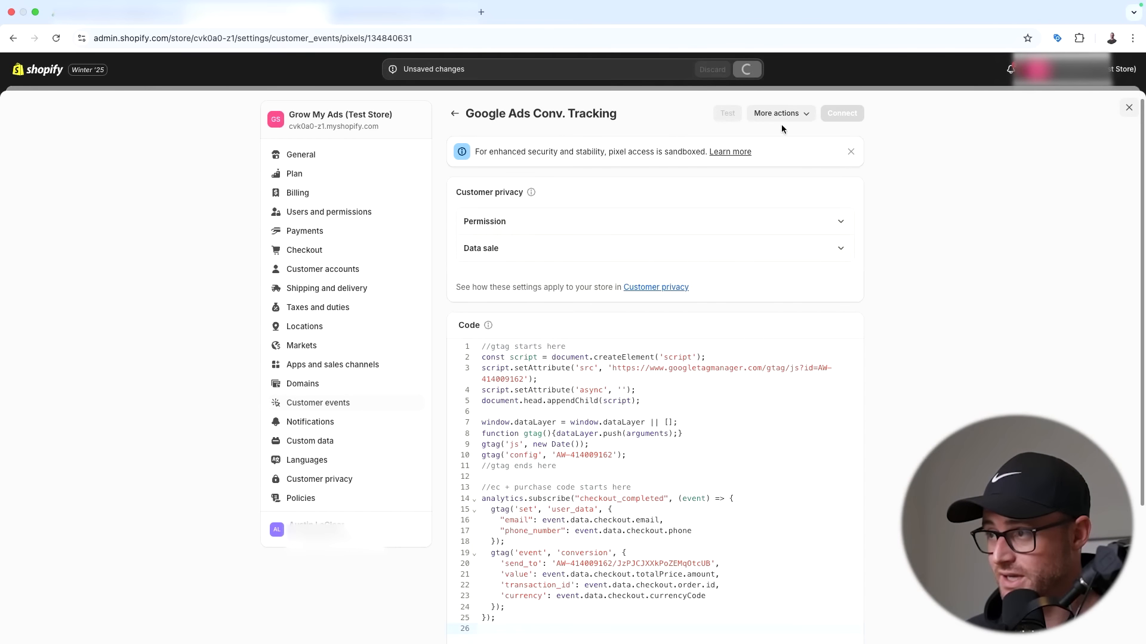
scroll(804, 264, "down", 4)
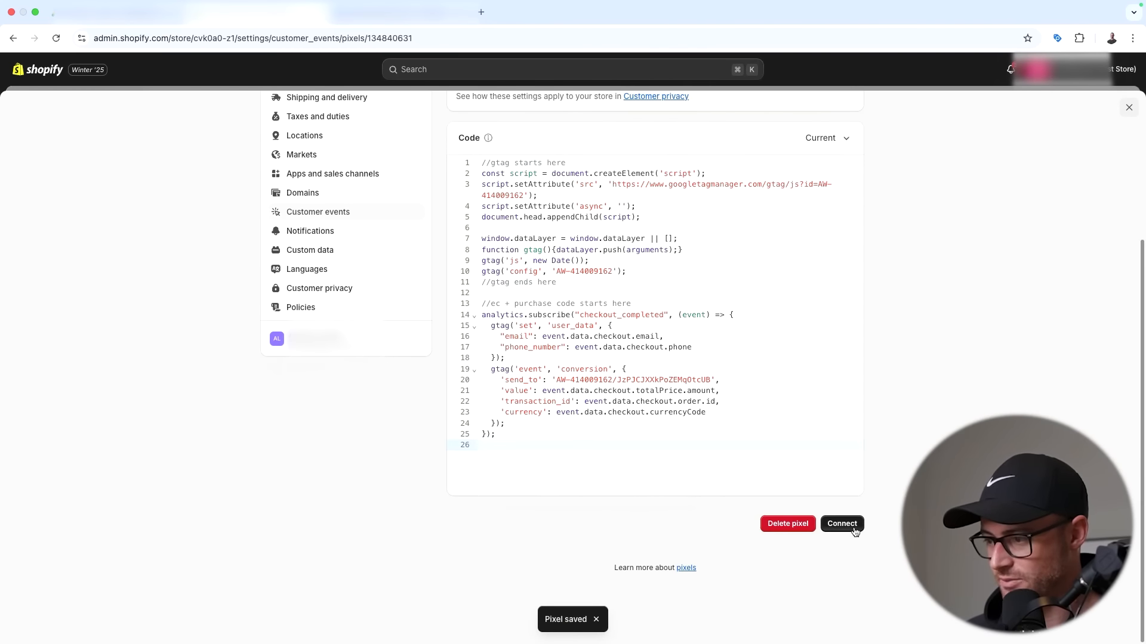
left_click(843, 524)
left_click(735, 387)
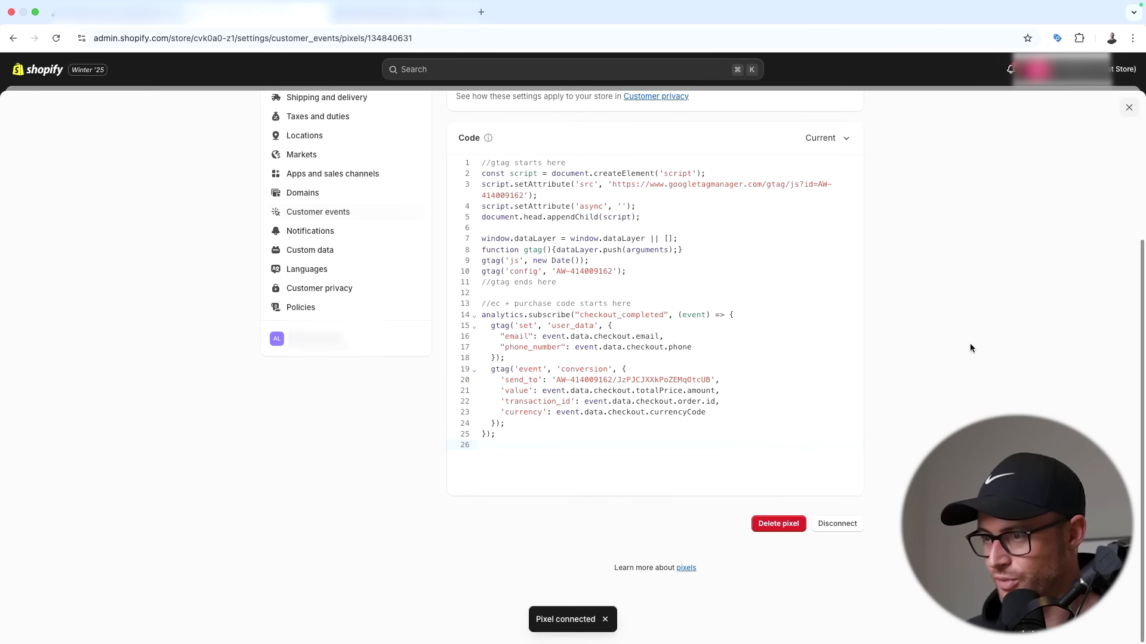
scroll(969, 348, "up", 5)
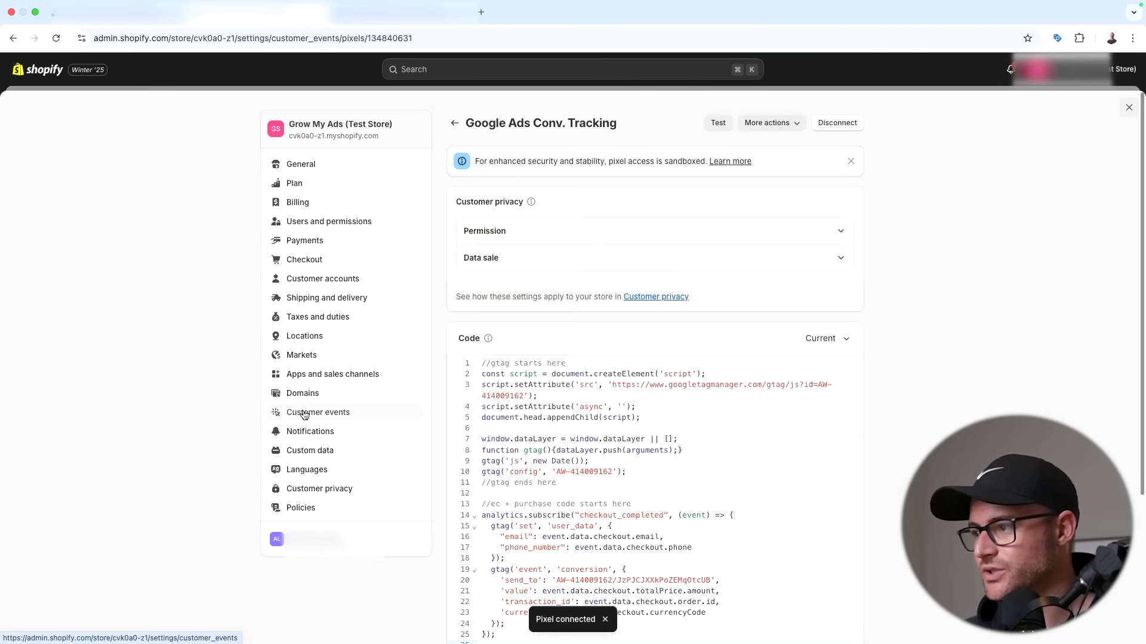
left_click(304, 415)
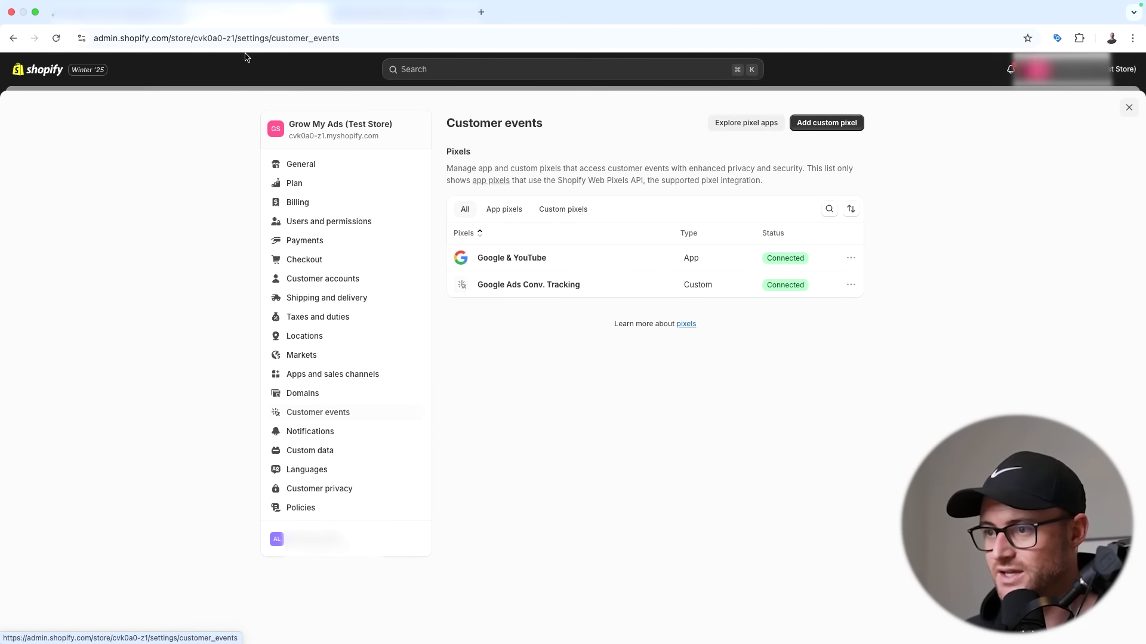
left_click(143, 14)
- Open the conversions summary and scroll to the Purchase goal, both actions Primary and Inactive
left_click(401, 595)
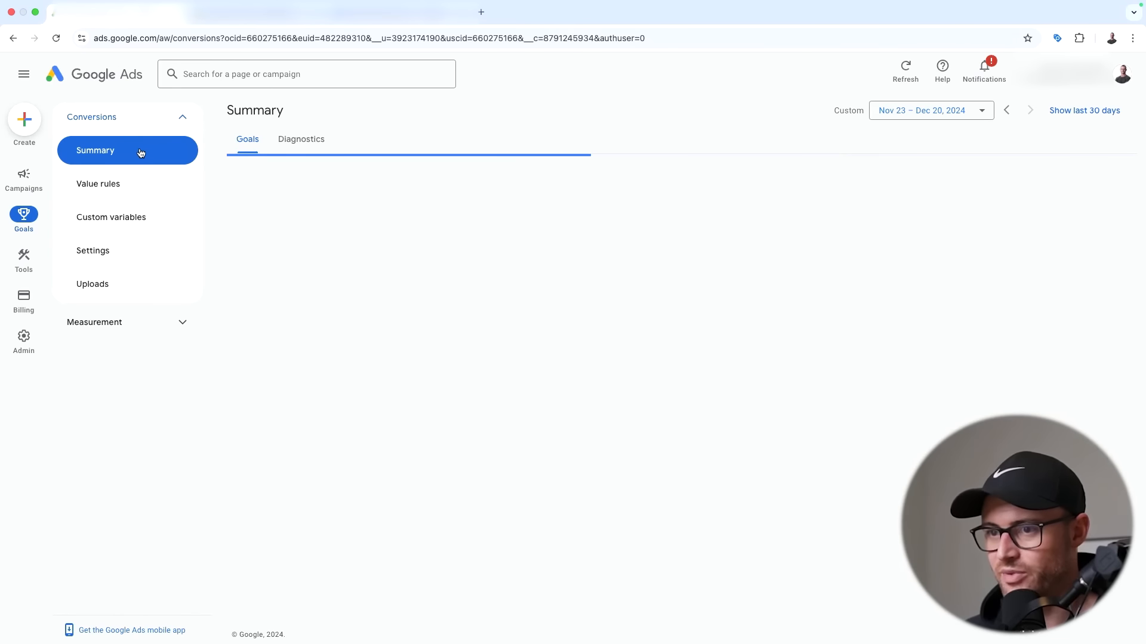
scroll(358, 268, "down", 6)
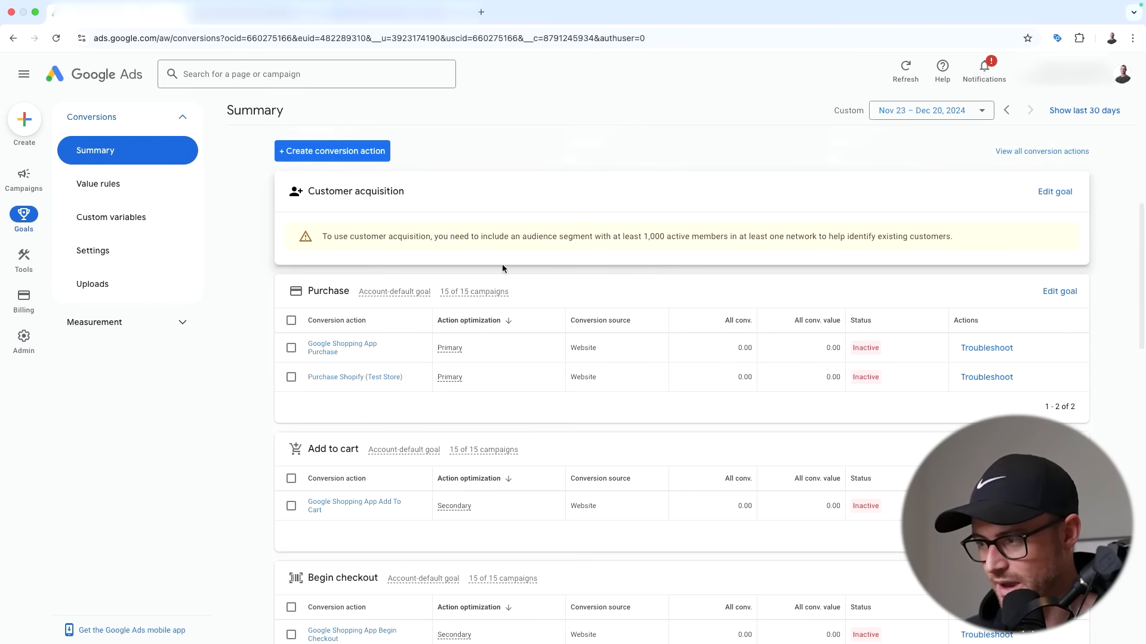
scroll(477, 248, "down", 2)
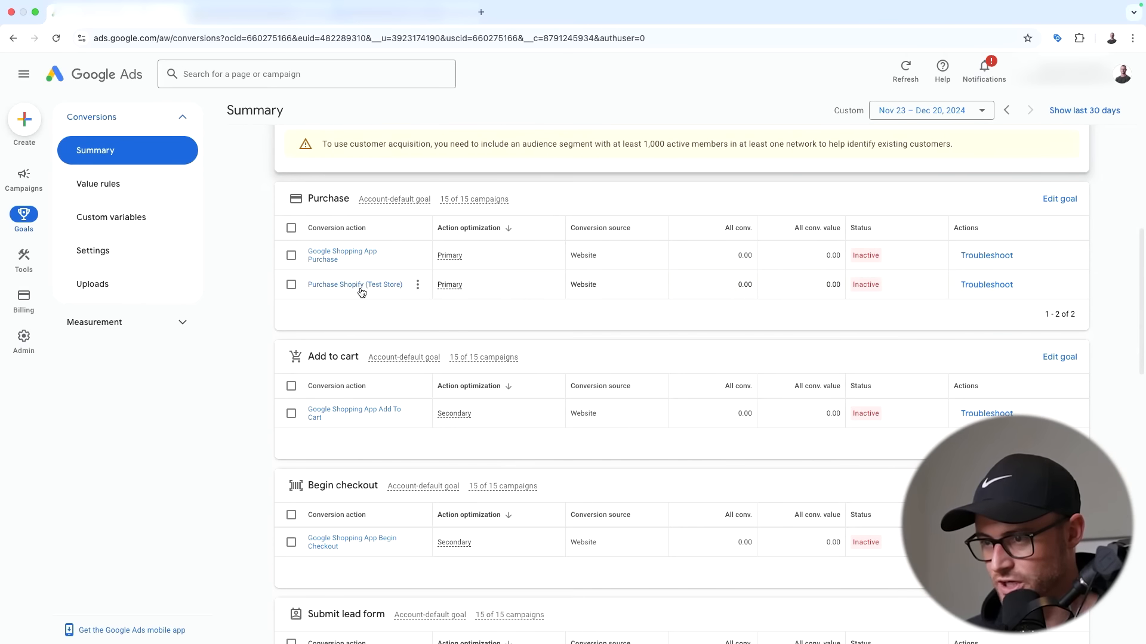
mouse_move(852, 291)
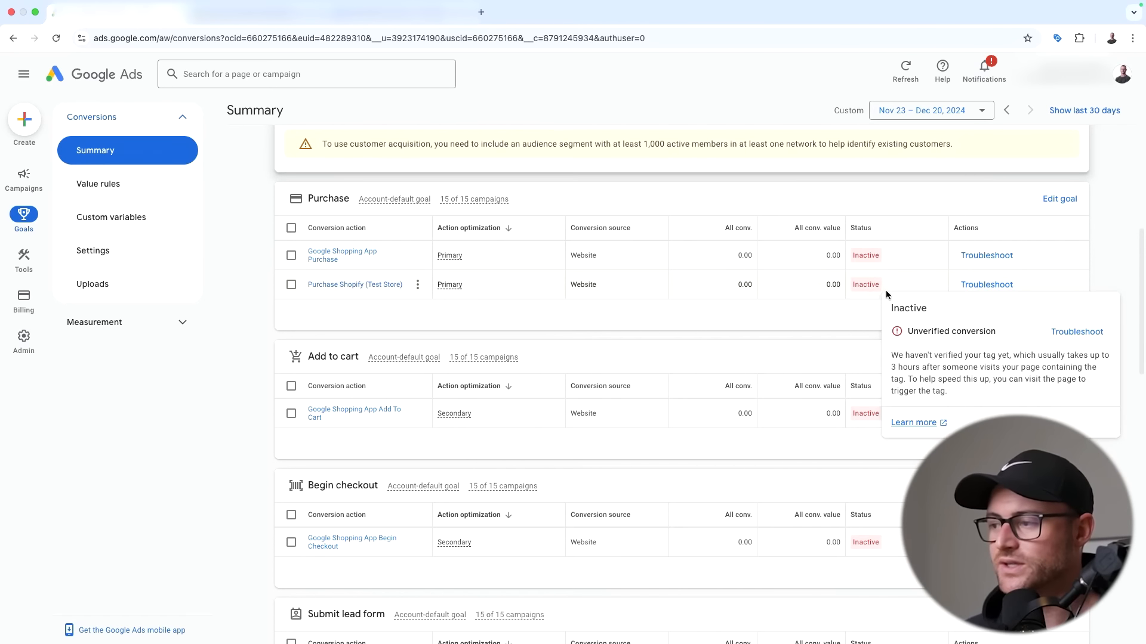
scroll(625, 313, "down", 1)
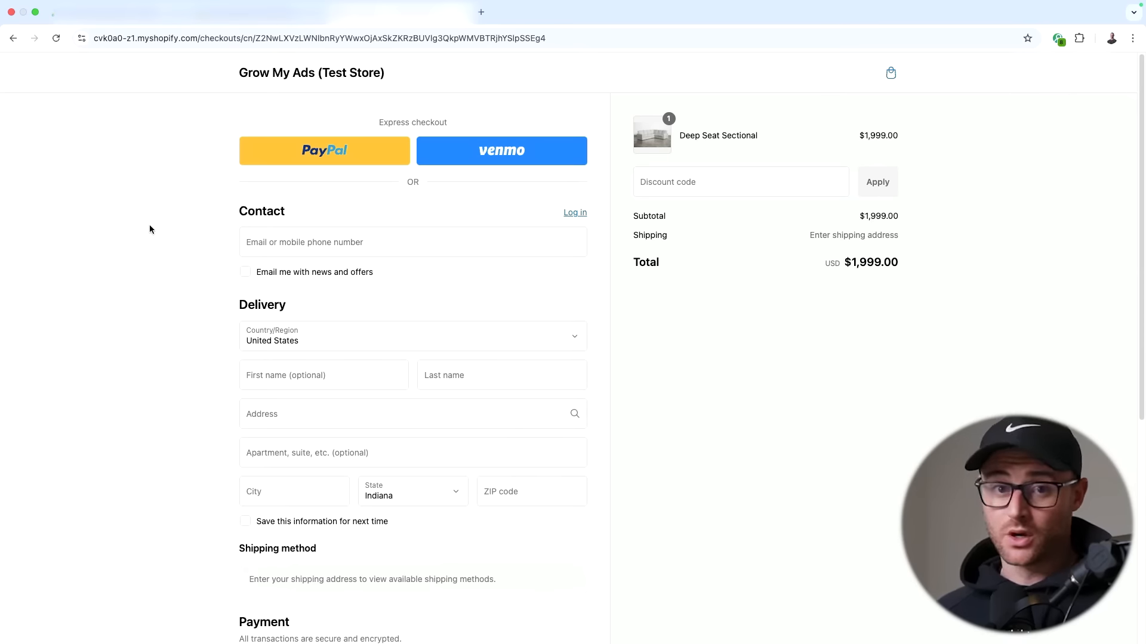
- Enter a test contact email and test first and last names at checkout
left_click(332, 239)
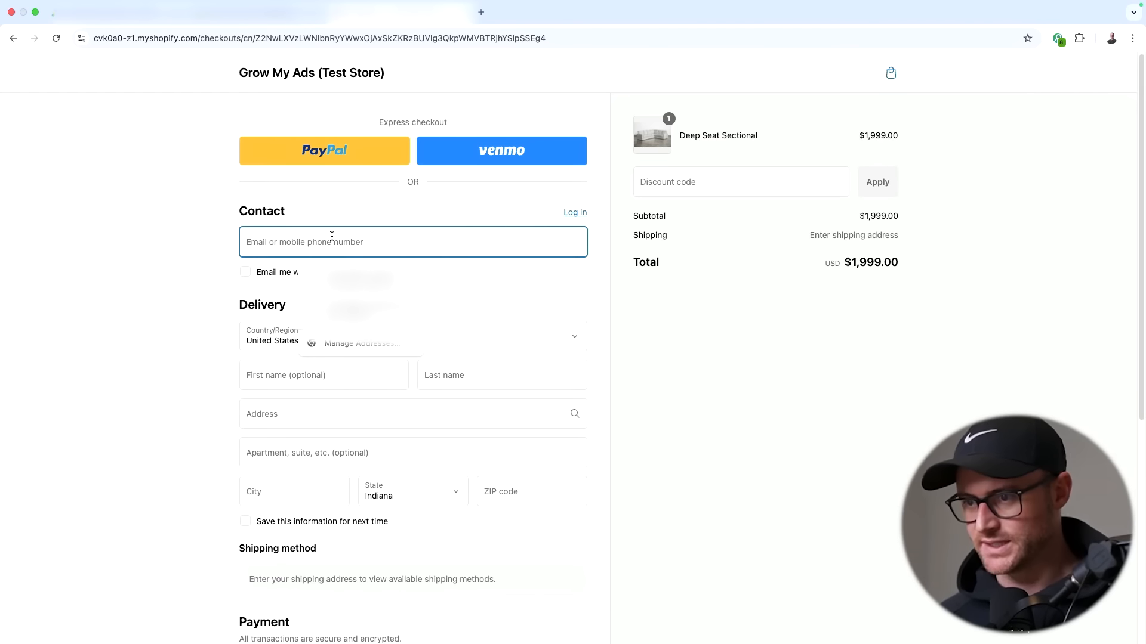
type("test@gmai")
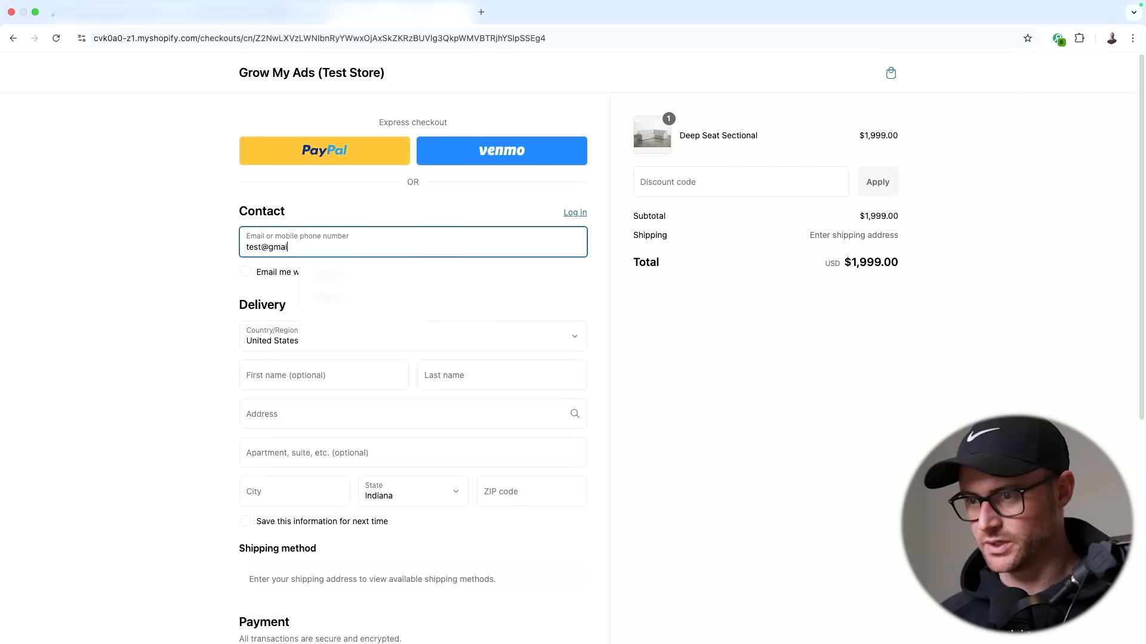
type("l.com")
scroll(298, 334, "down", 1)
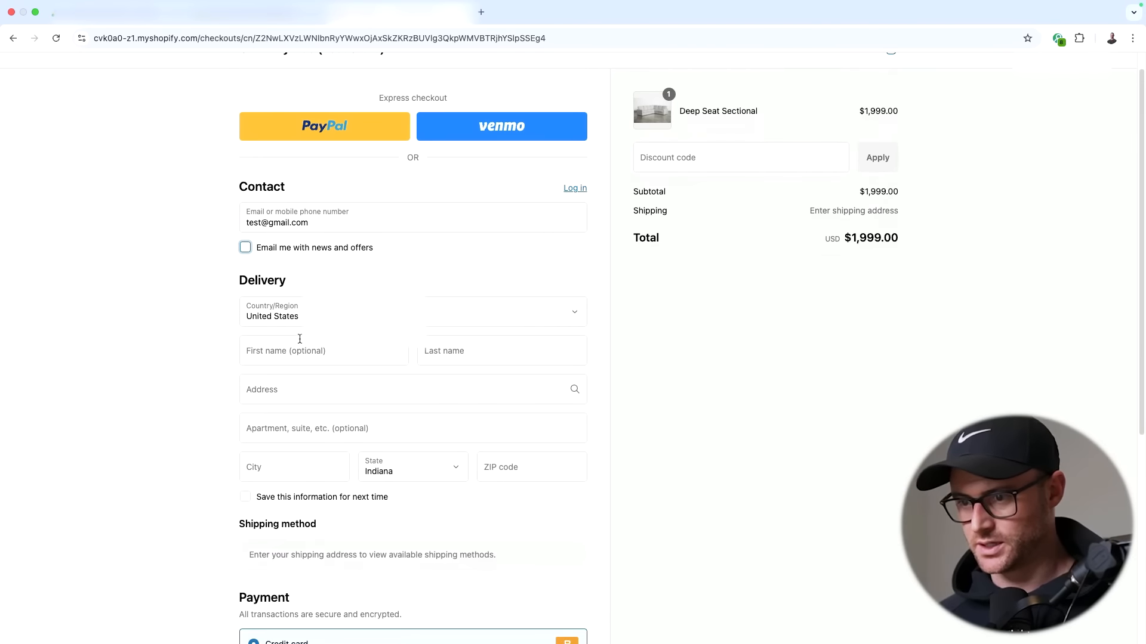
left_click(297, 345)
type("Test")
left_click(509, 358)
type("Test")
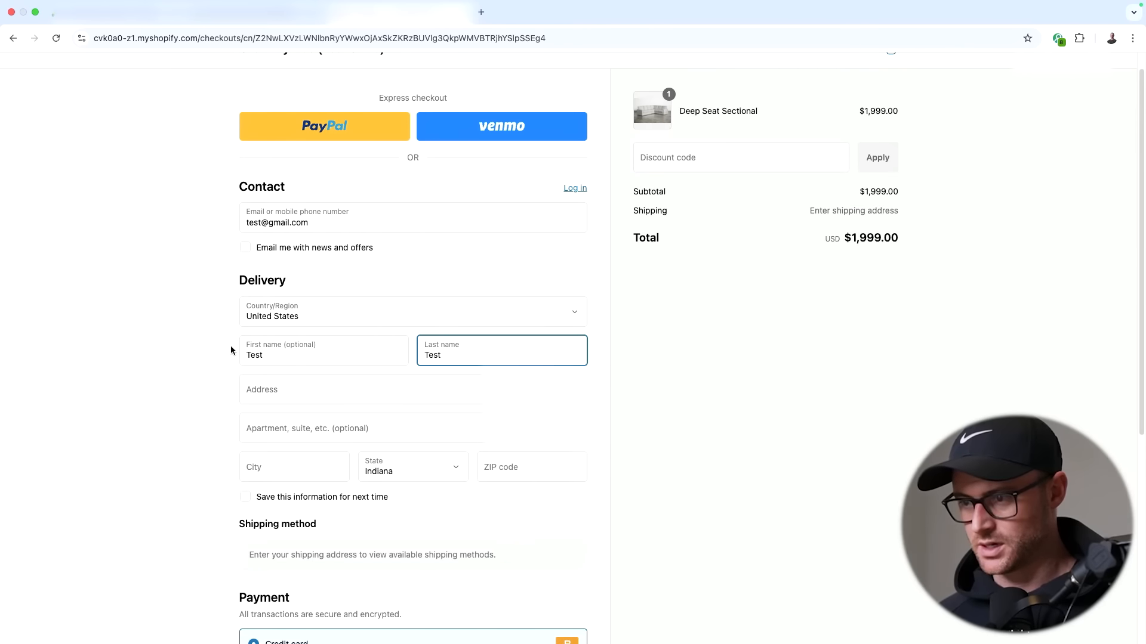
scroll(127, 348, "down", 3)
scroll(141, 338, "up", 3)
scroll(285, 358, "down", 4)
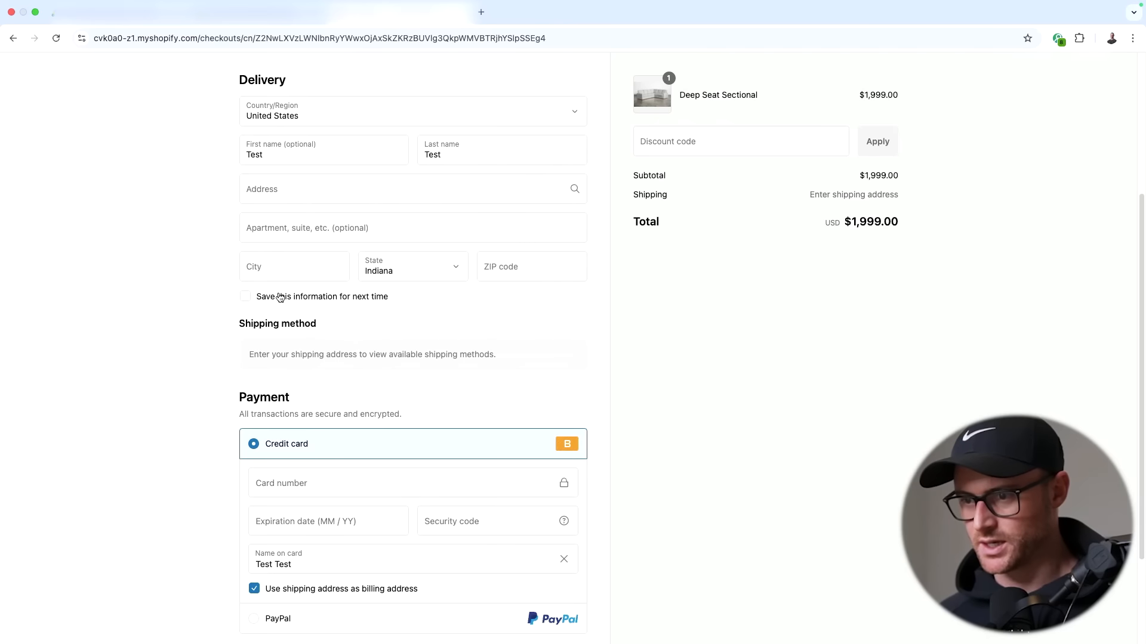
- Fill in the delivery address from an autocomplete suggestion
left_click(303, 189)
type("1")
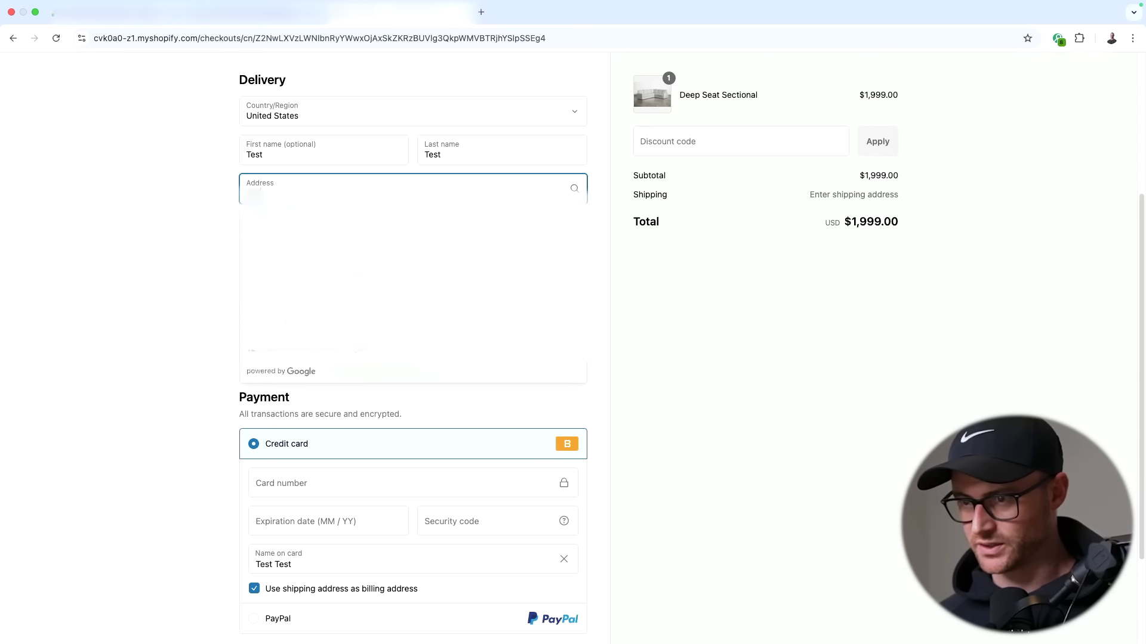
left_click(310, 245)
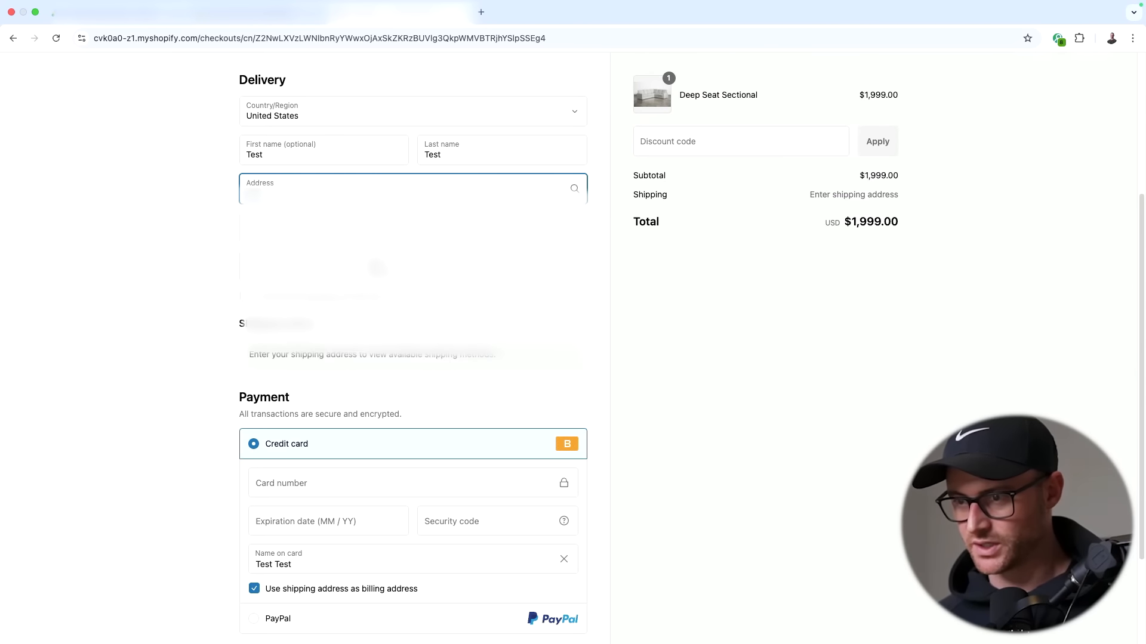
left_click(189, 233)
scroll(327, 317, "down", 5)
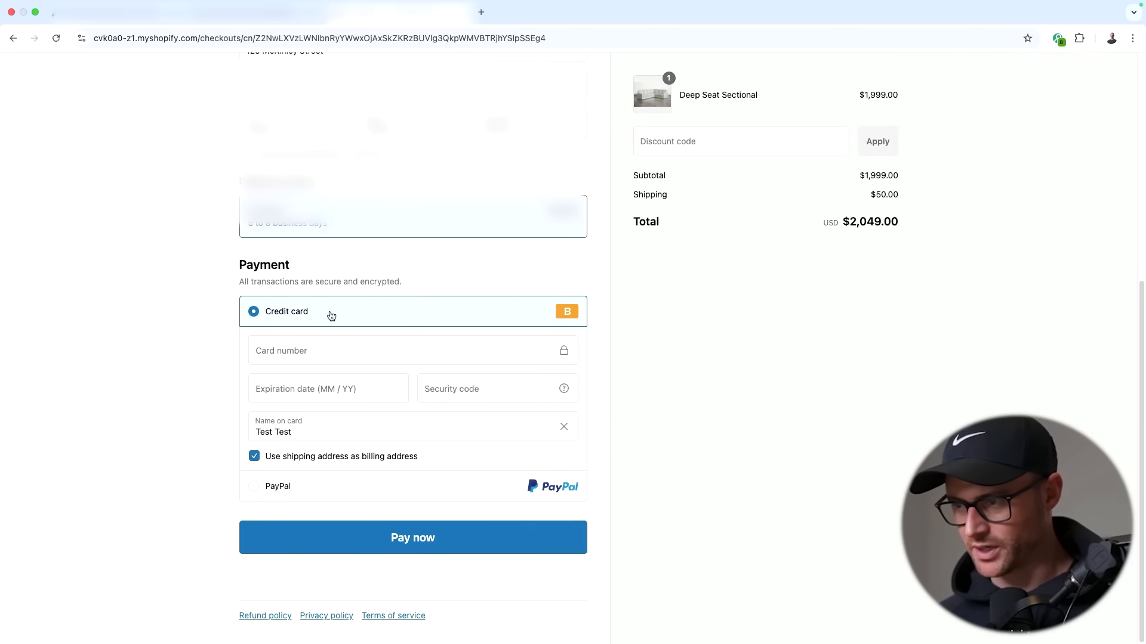
- Enter the test card number, expiry 12/26 and a security code
left_click(346, 346)
type("1")
key("Tab")
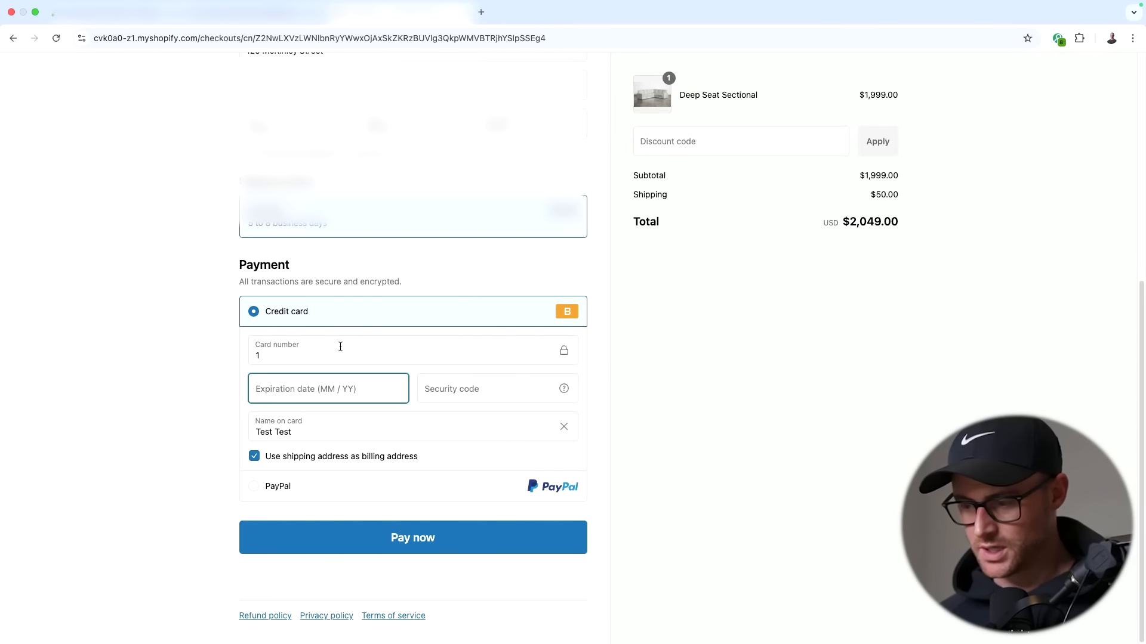
type("1226")
key("Tab")
type("1")
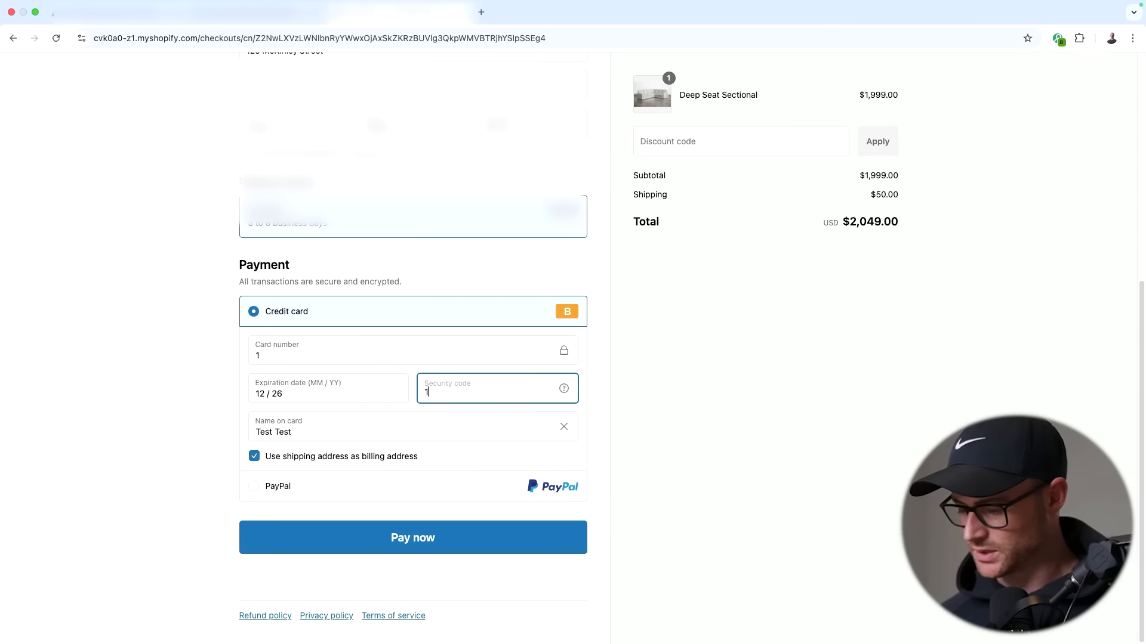
type("23")
key("Tab")
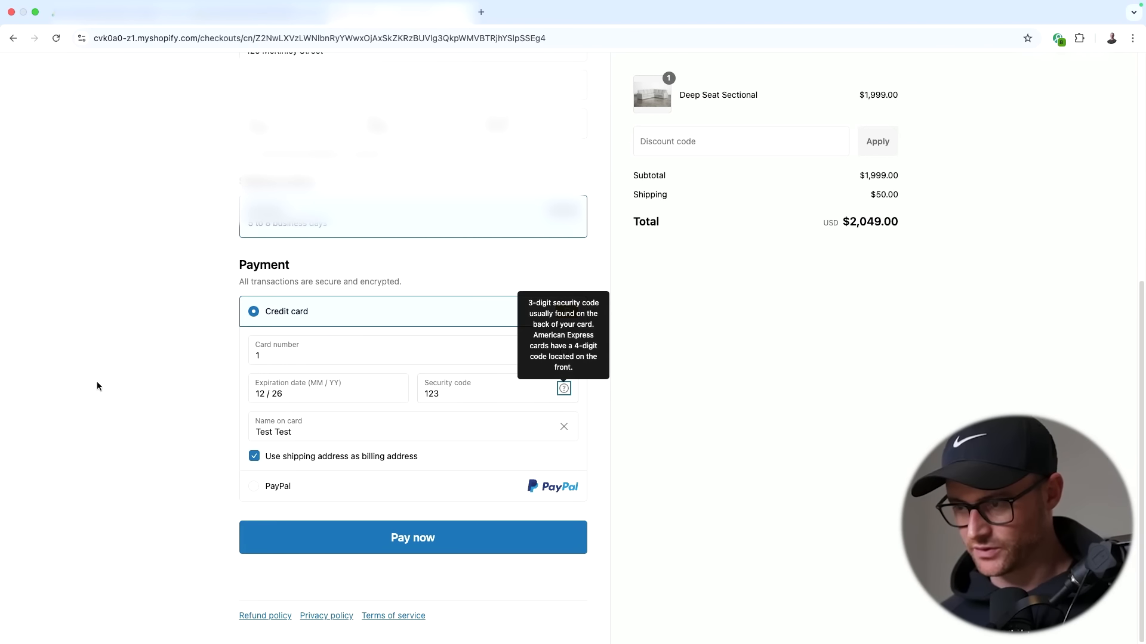
left_click(99, 386)
- Place the test order in Shopify checkout and review the thank-you page
left_click(403, 542)
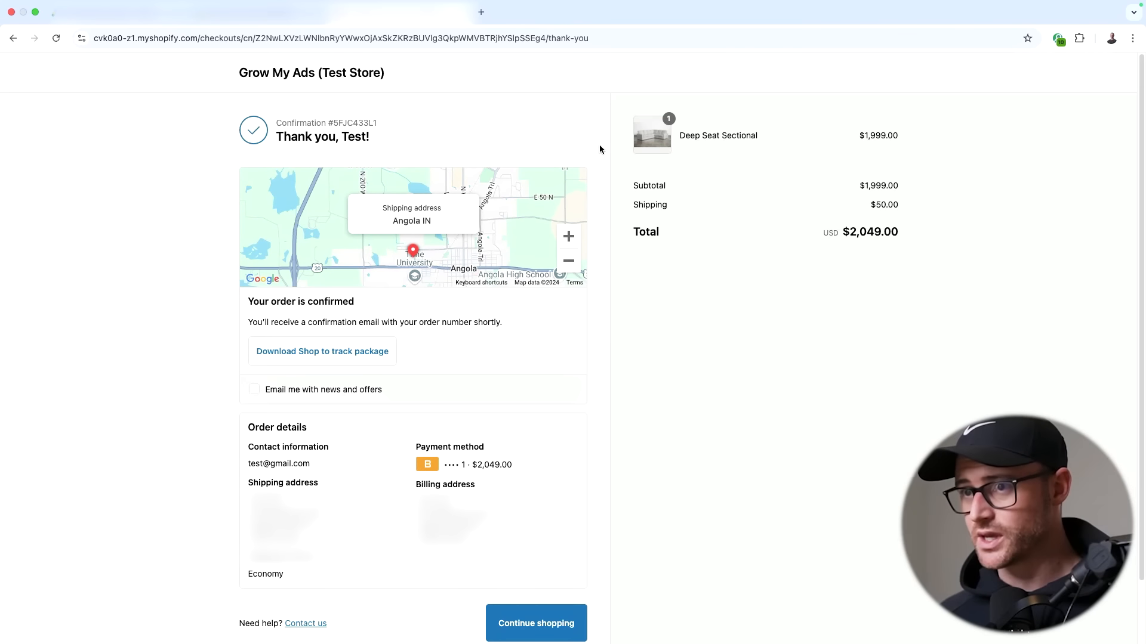
scroll(571, 231, "down", 2)
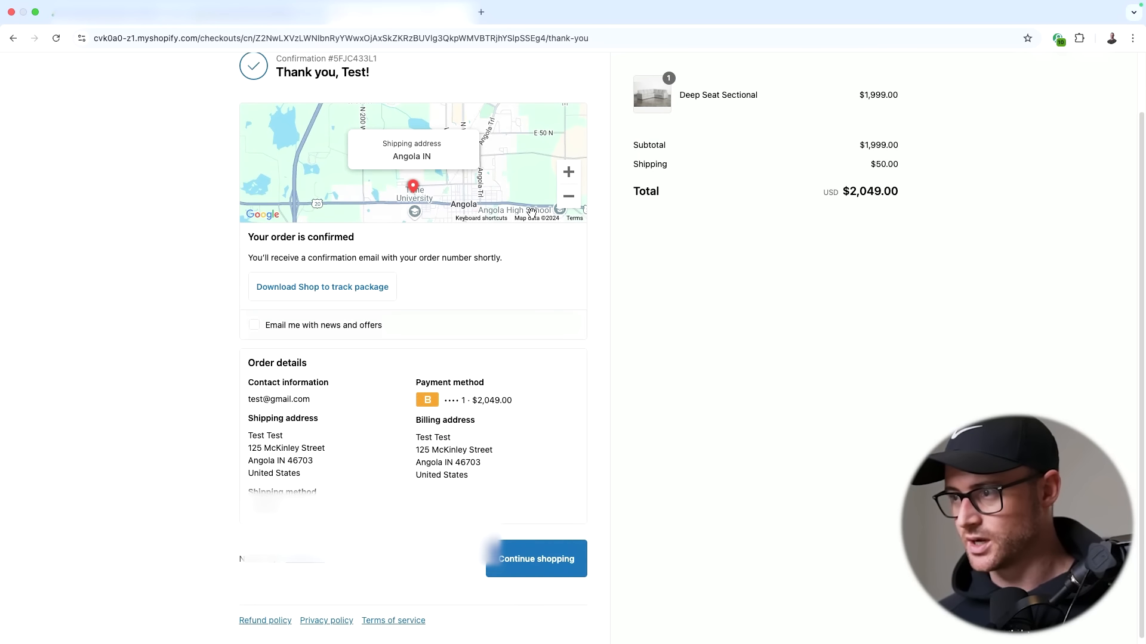
scroll(793, 151, "up", 2)
- In Tag Explorer, expand then collapse the Google Ads Conversion tag's request details
left_click(1058, 38)
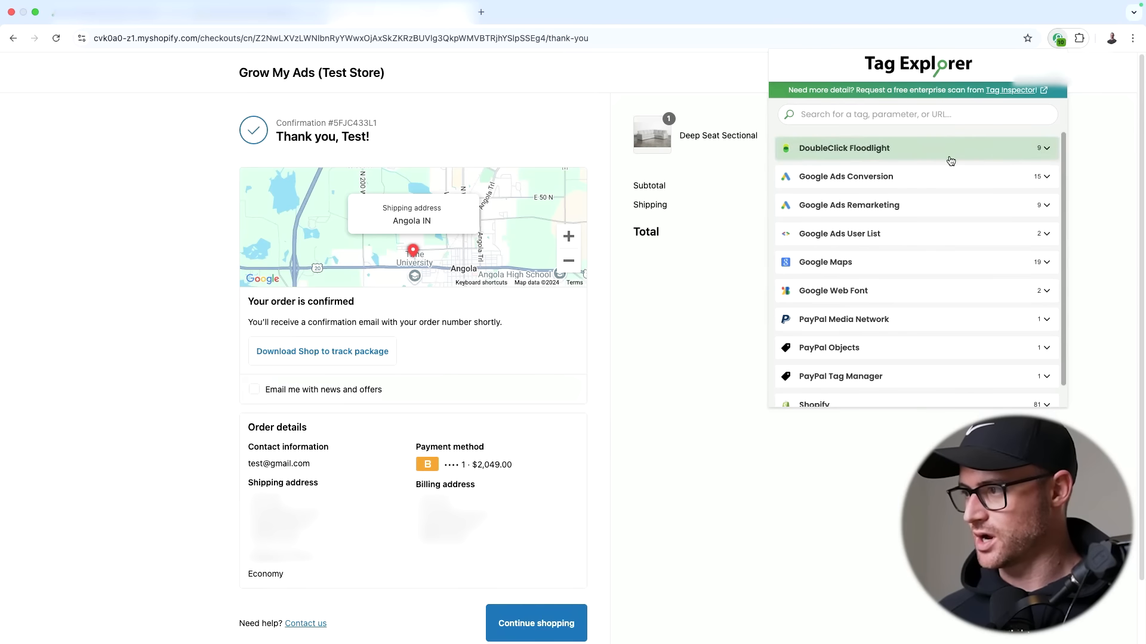
left_click(964, 174)
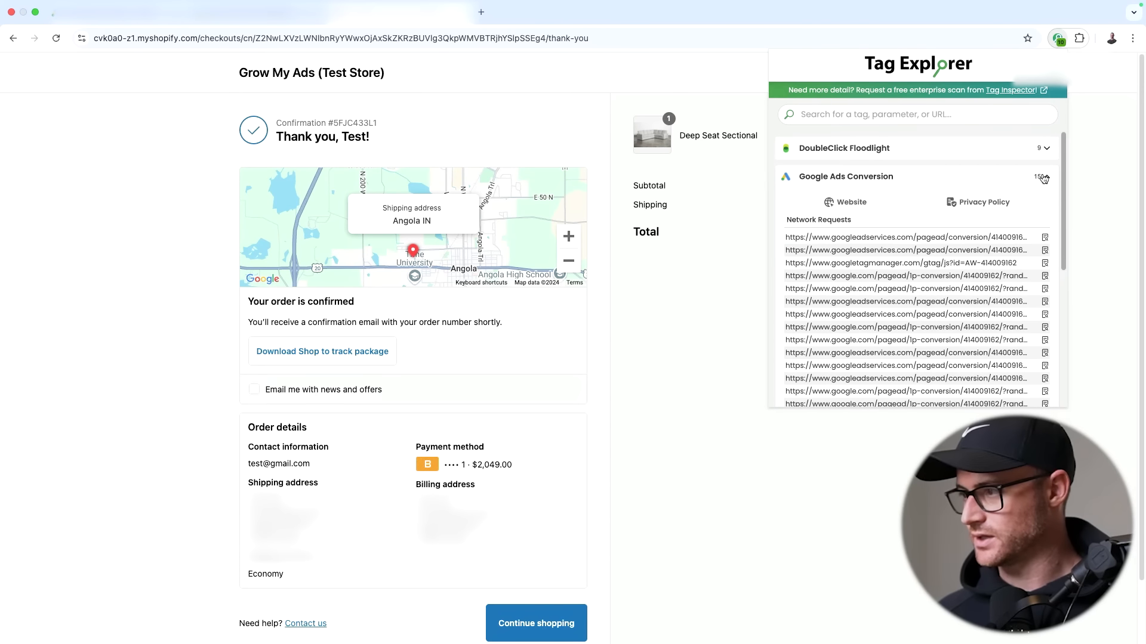
scroll(916, 243, "down", 5)
scroll(928, 243, "up", 5)
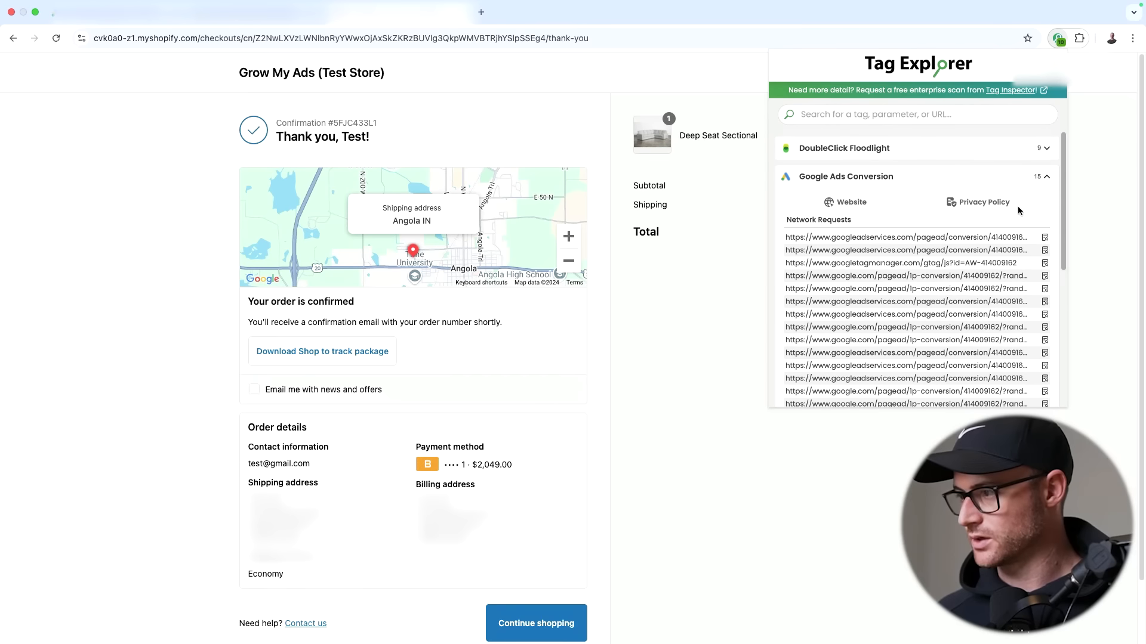
left_click(1039, 179)
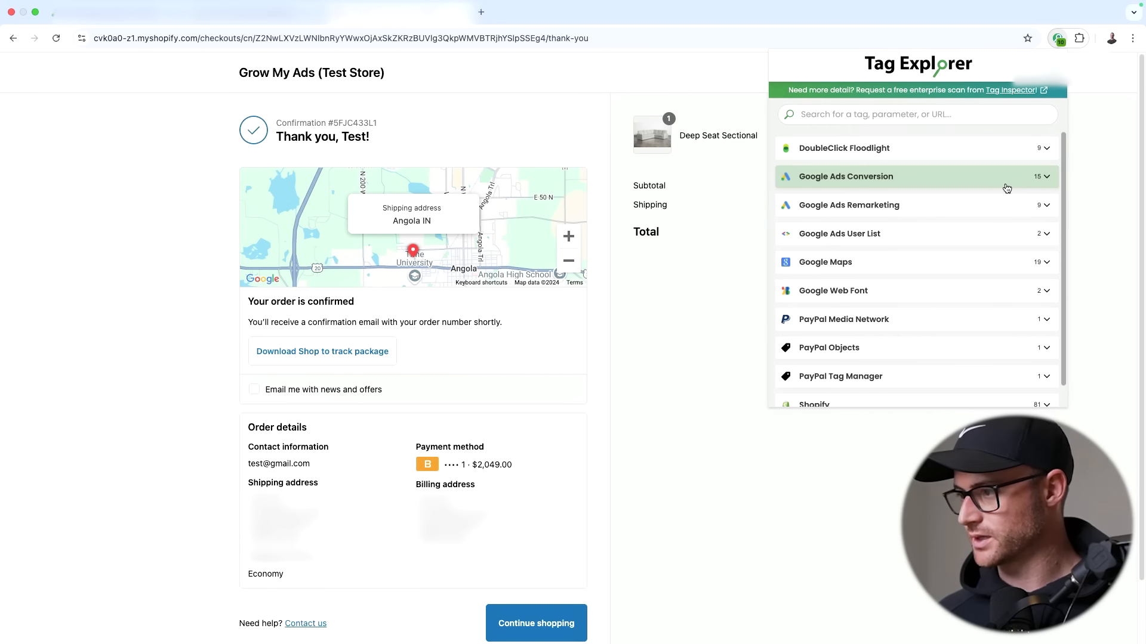
scroll(925, 373, "down", 1)
scroll(979, 352, "up", 1)
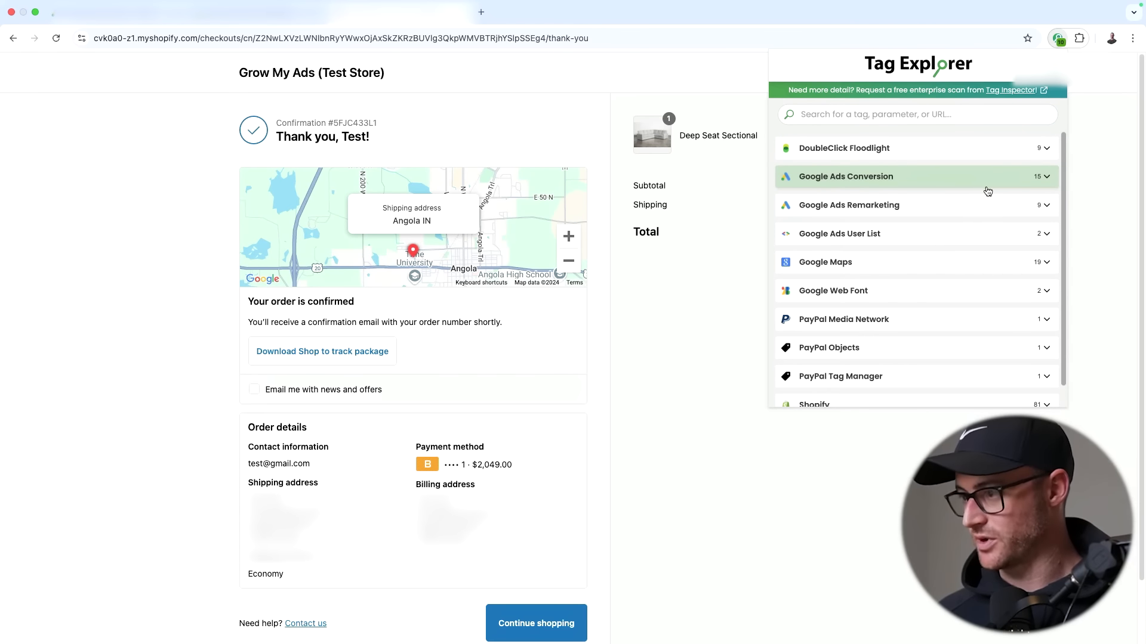
- Re-expand Google Ads Conversion to confirm its 15 requests, then return to the Google Ads conversions summary
left_click(1044, 179)
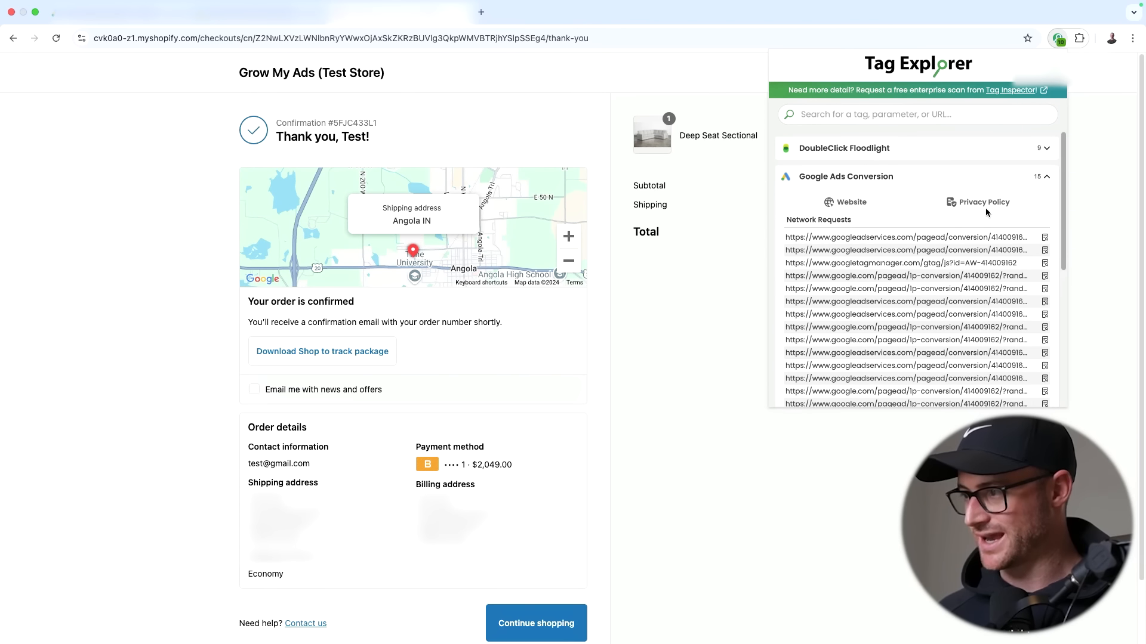
scroll(986, 212, "down", 5)
scroll(1021, 246, "up", 2)
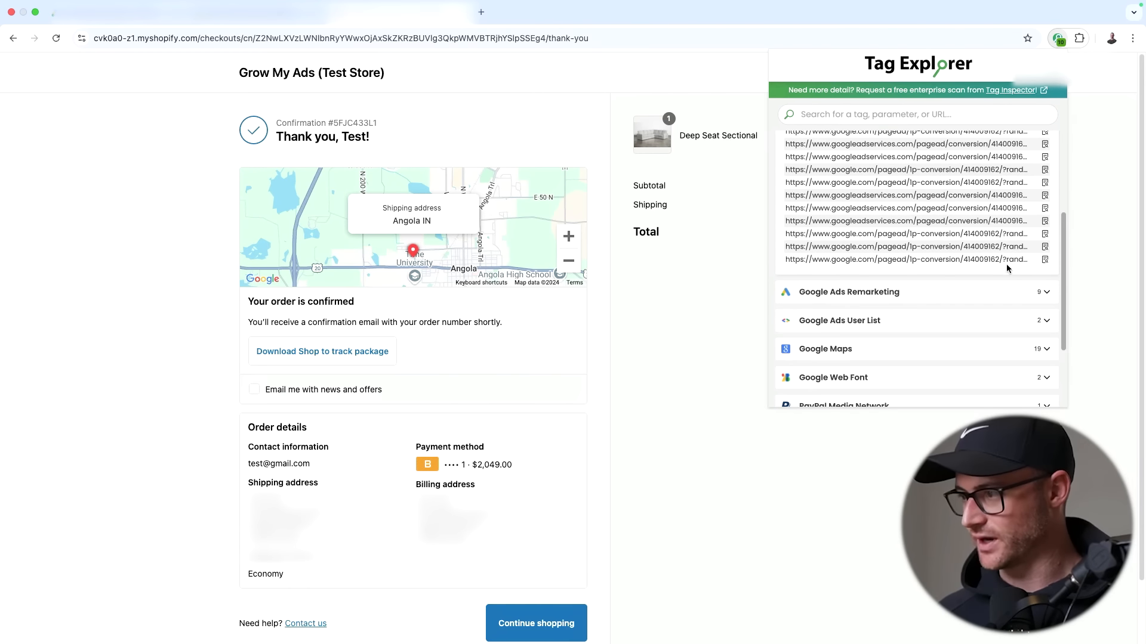
scroll(1007, 268, "up", 5)
left_click(879, 482)
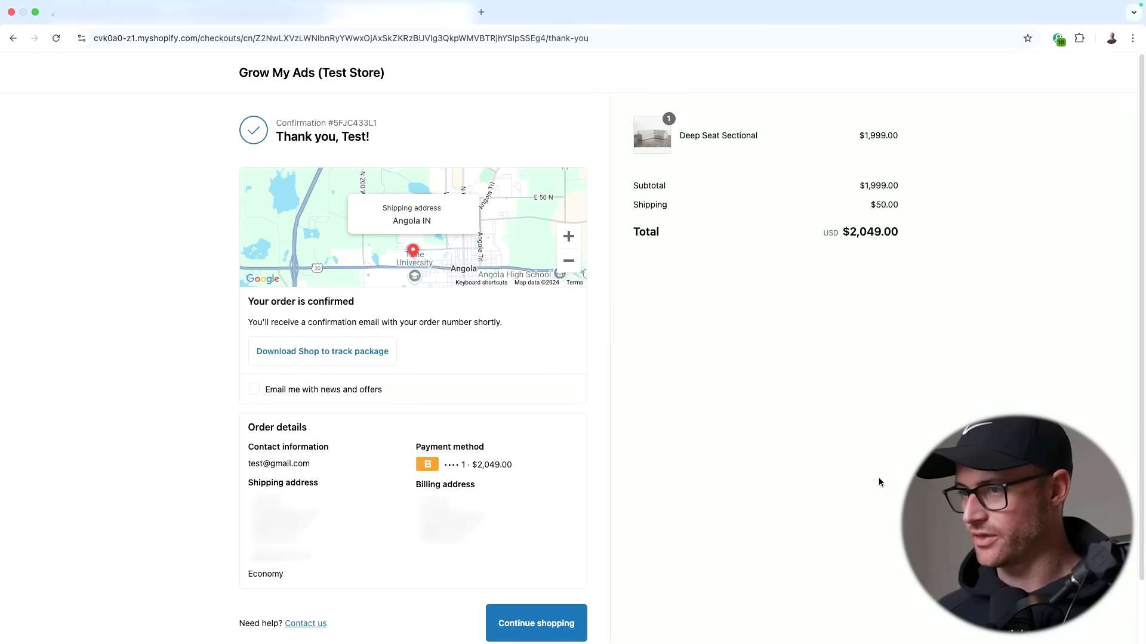
left_click(103, 15)
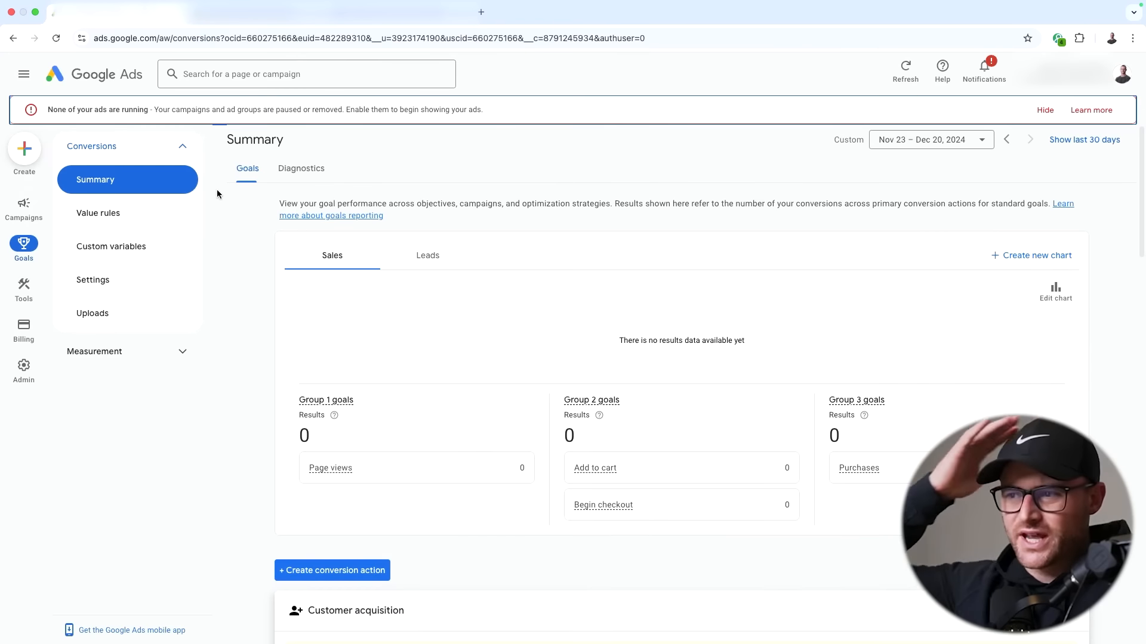
- Check that Purchase Shopify (Test Store) is Primary but Inactive at 0.00, then go back to the thank-you page
scroll(244, 199, "down", 8)
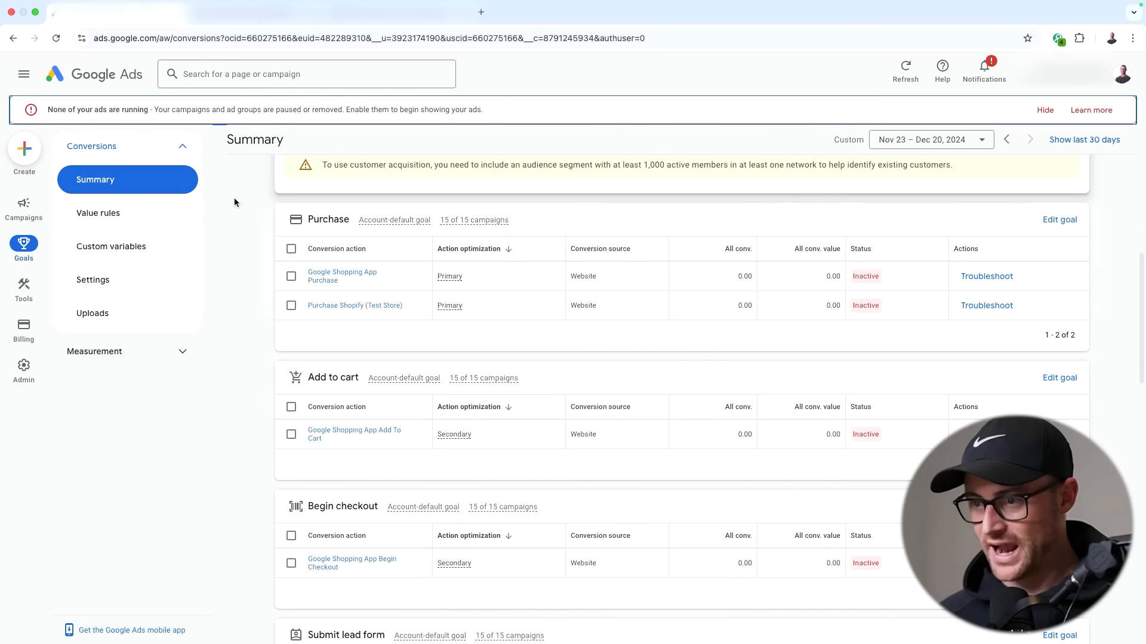
mouse_move(865, 310)
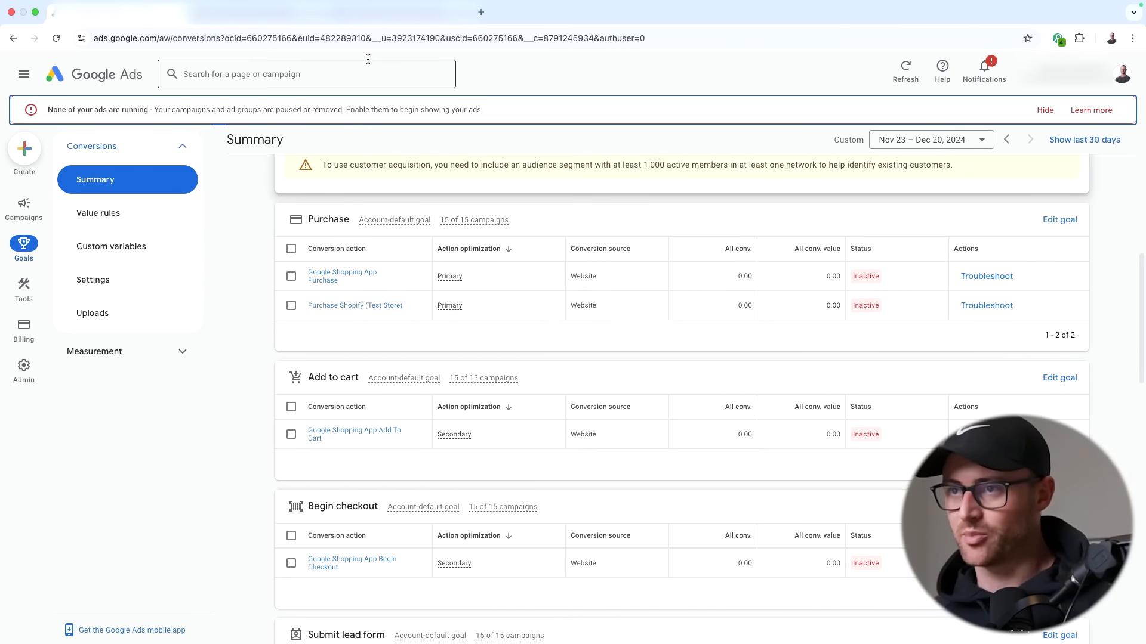
left_click(400, 12)
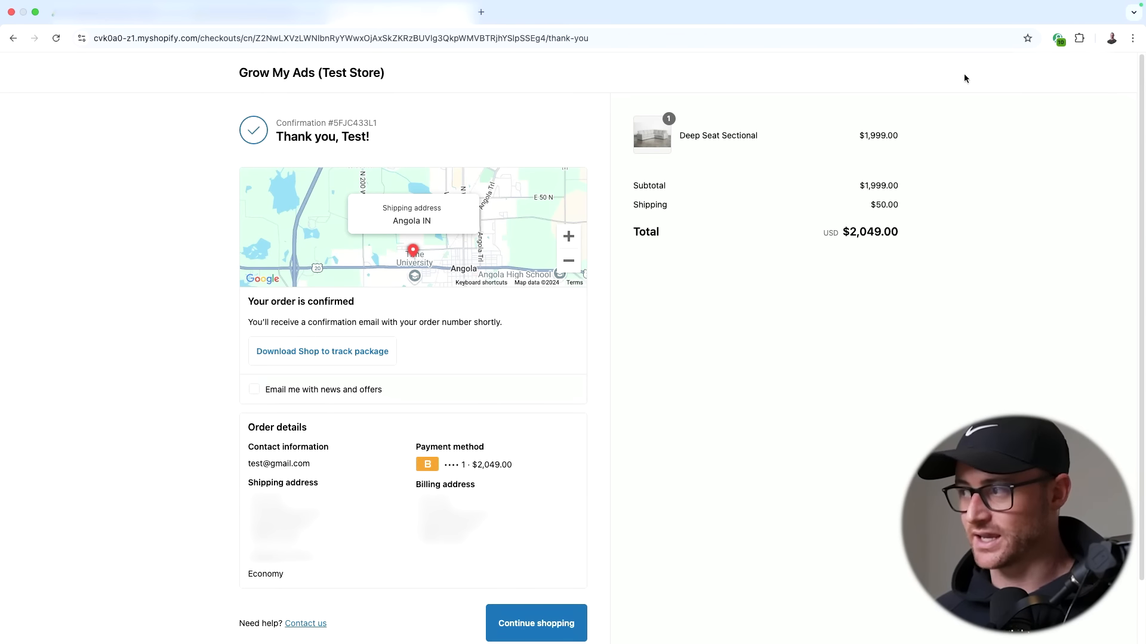
- Recheck the fired Google Ads Conversion tags and inspect the thank-you page URL without changing it
left_click(1058, 39)
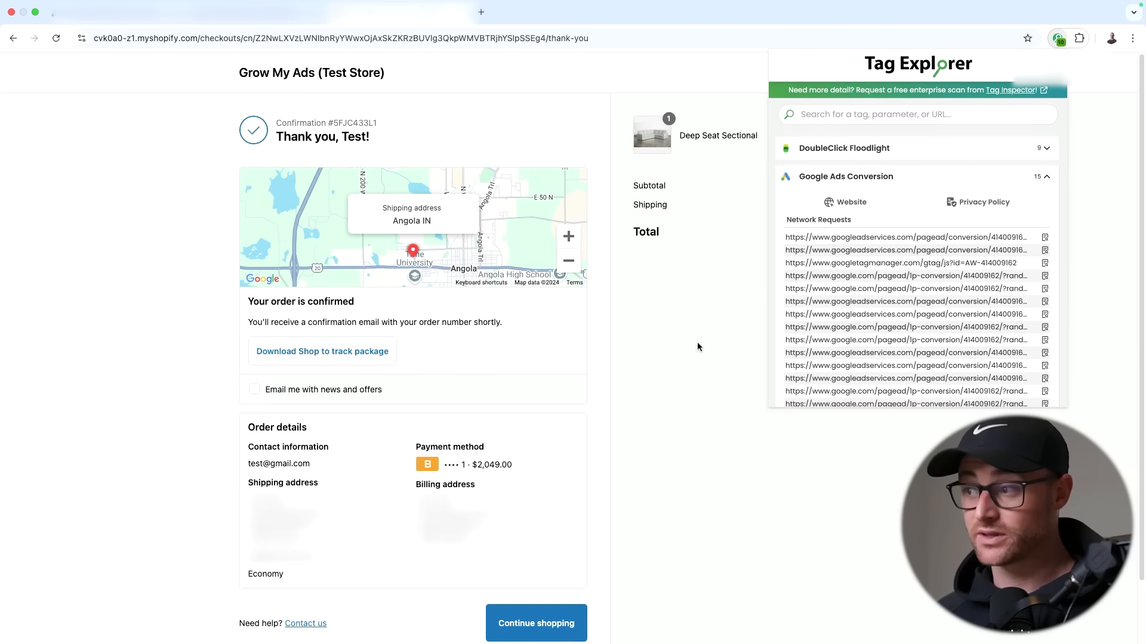
left_click(715, 336)
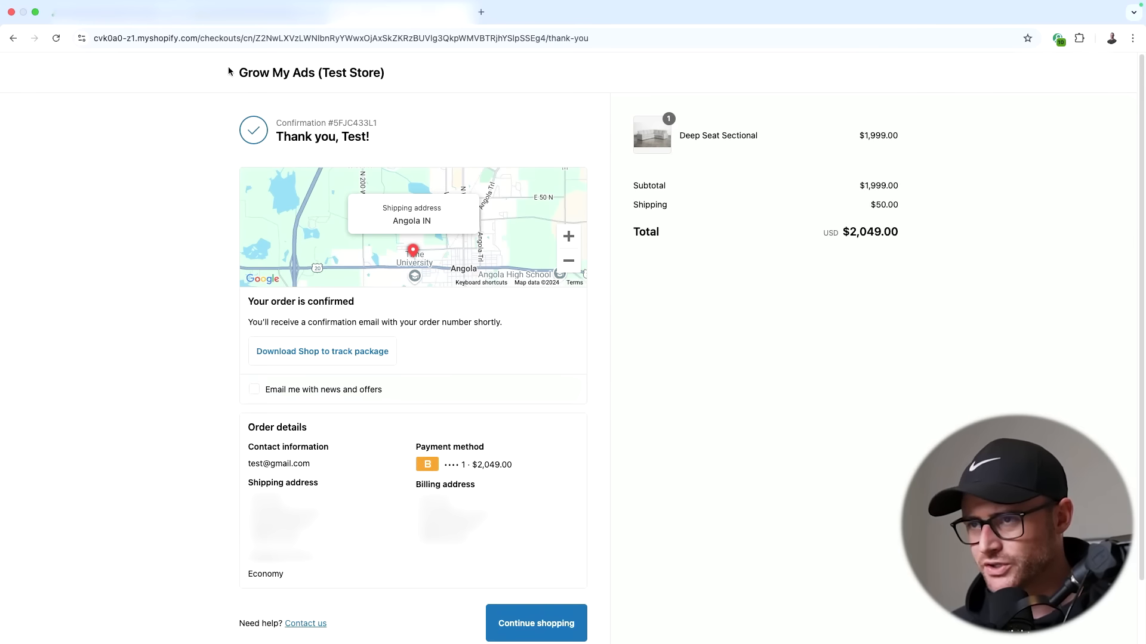
left_click(97, 38)
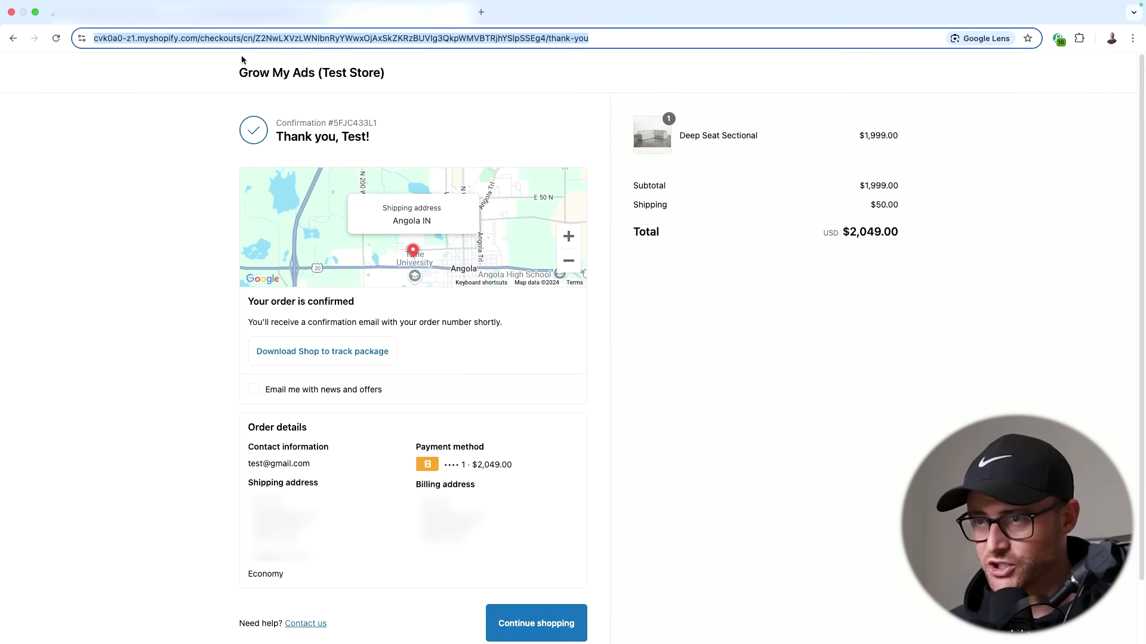
left_click(280, 39)
left_click_drag(281, 39, 206, 43)
left_click(195, 100)
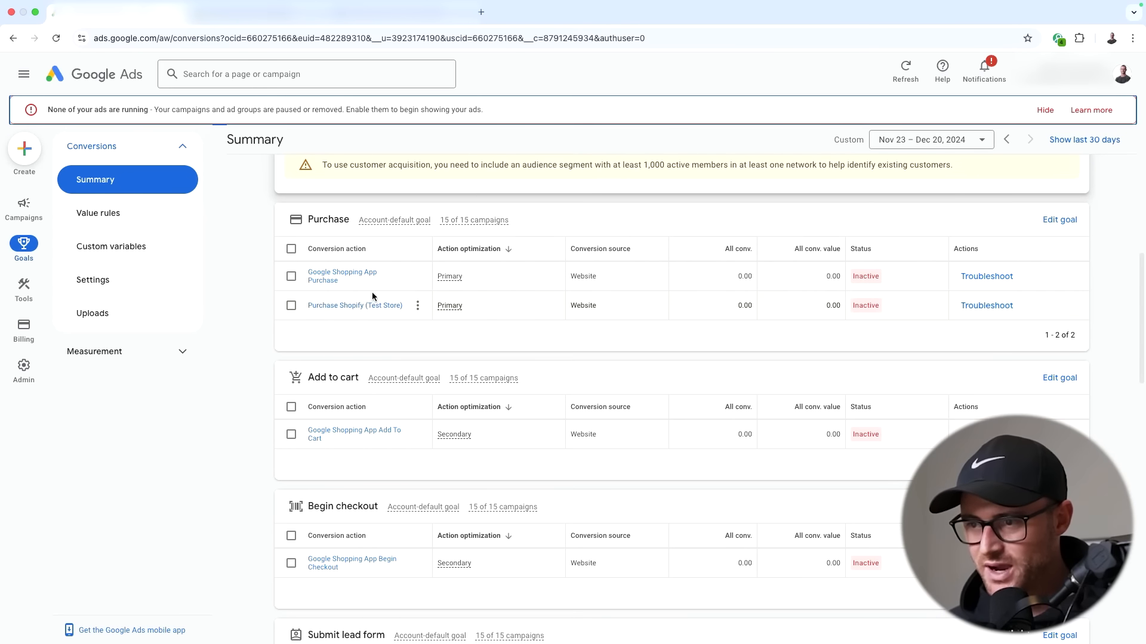
mouse_move(864, 313)
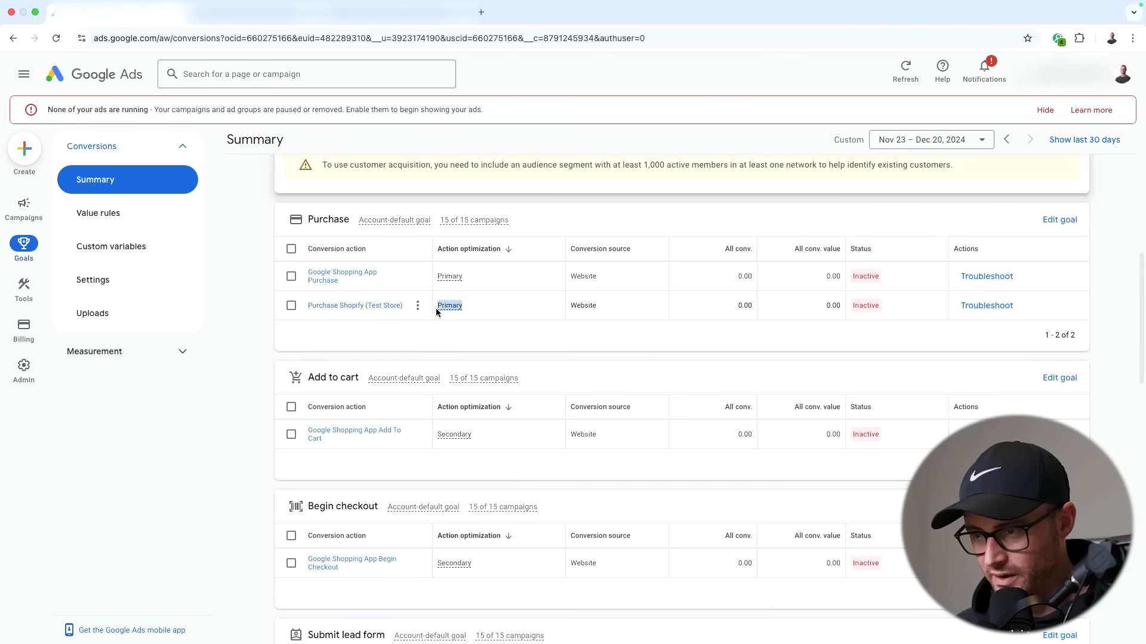
left_click(487, 296)
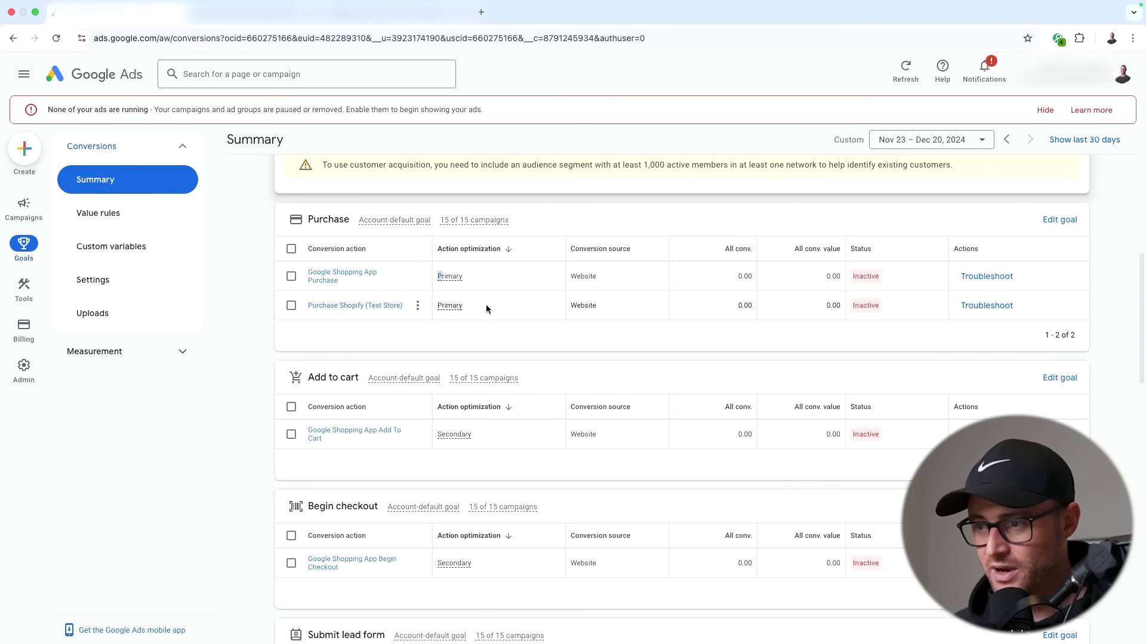
double_click(458, 307)
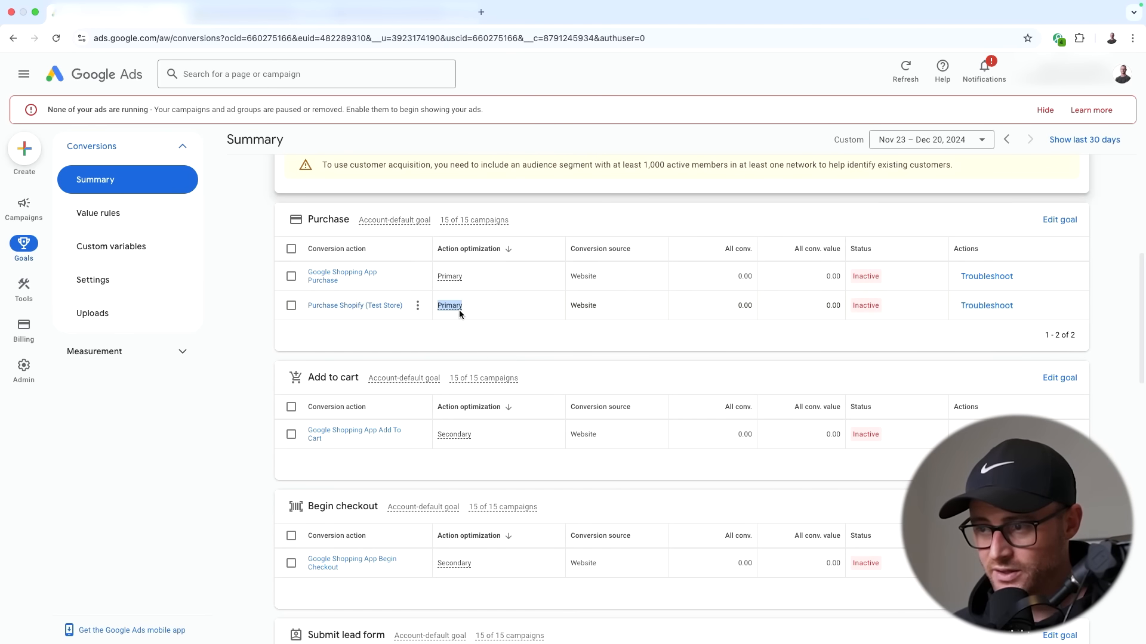
- Set Google Shopping App Purchase's action optimization to Secondary action and save it
left_click(333, 274)
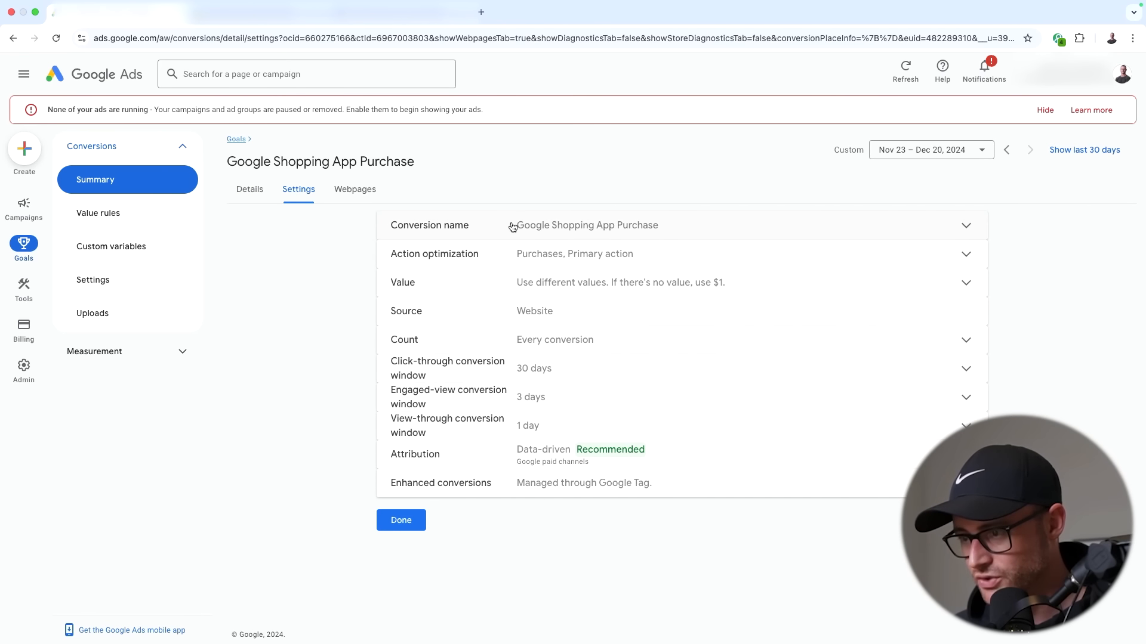
left_click(511, 258)
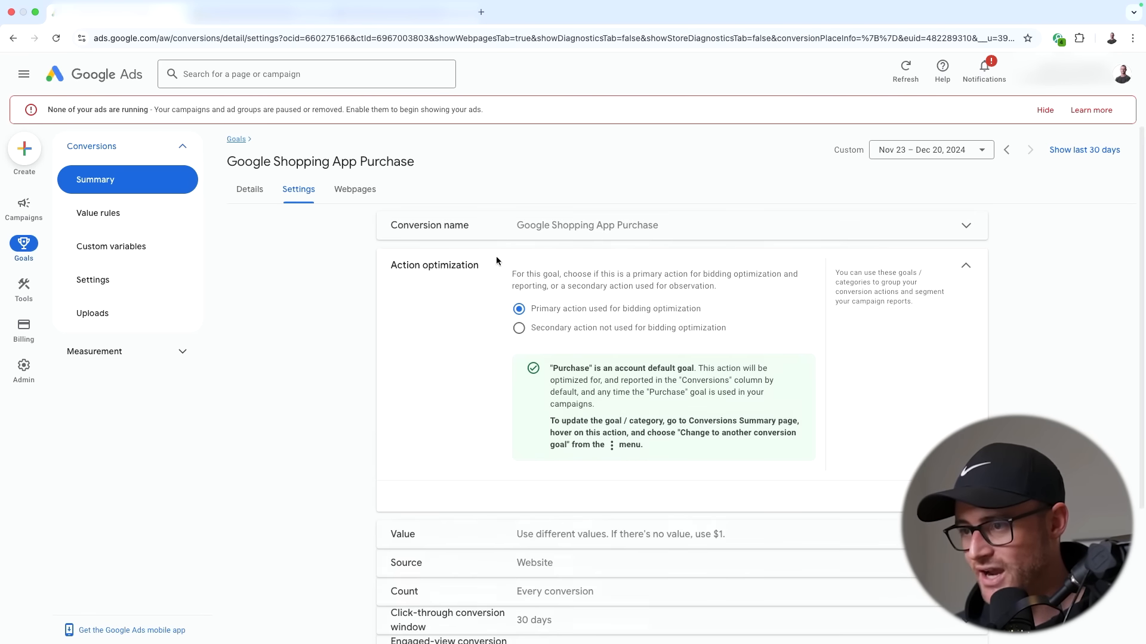
left_click_drag(379, 269, 481, 268)
left_click(521, 330)
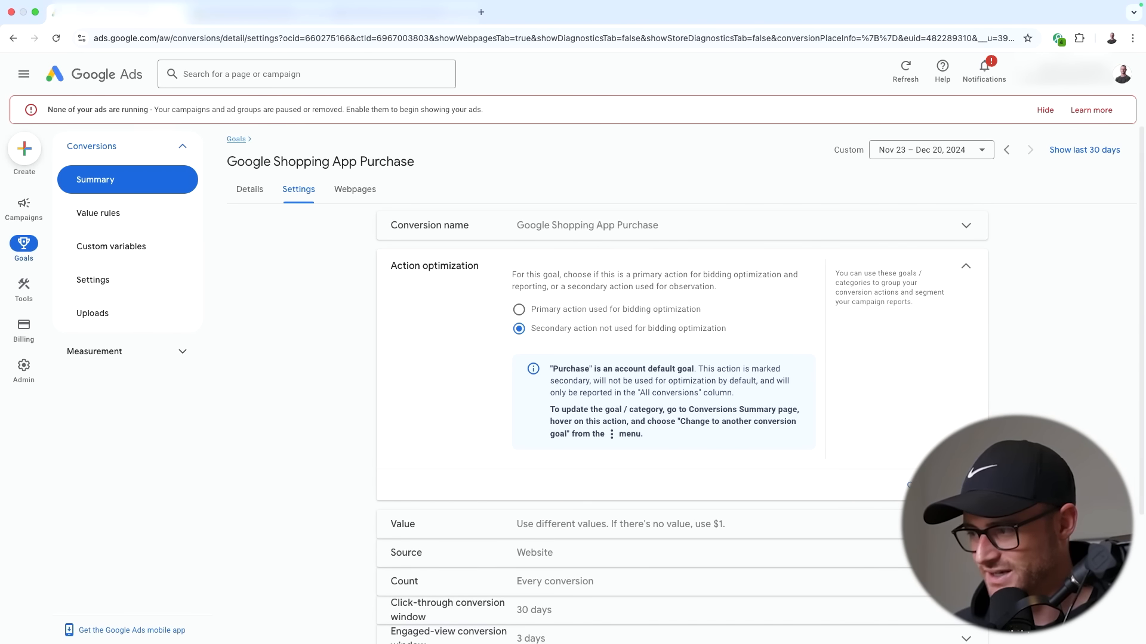
left_click(444, 334)
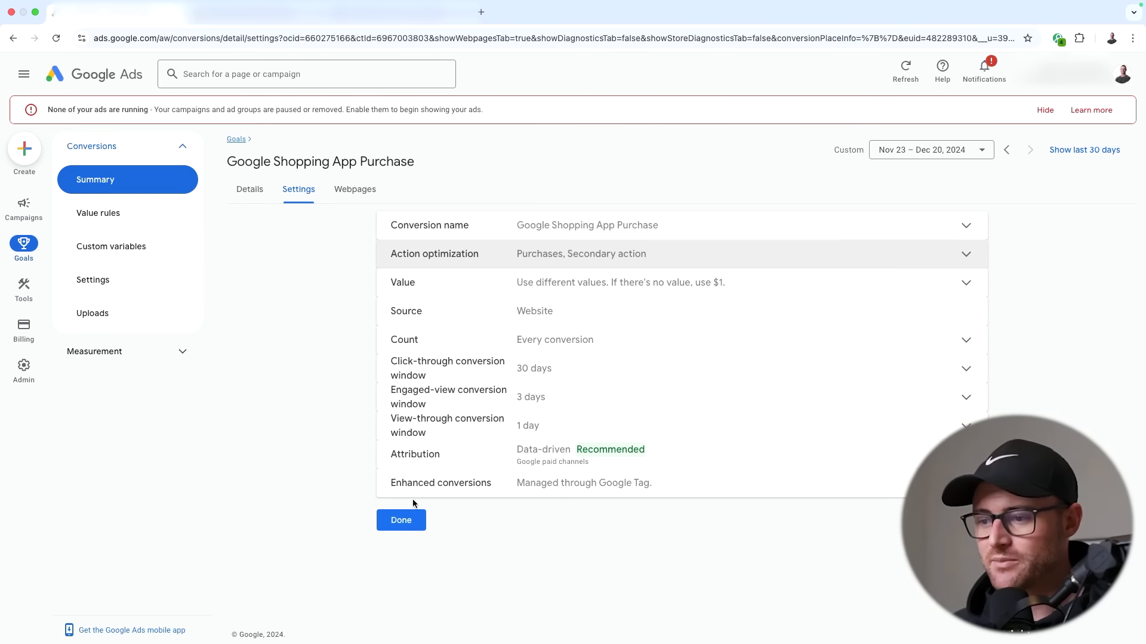
left_click(403, 525)
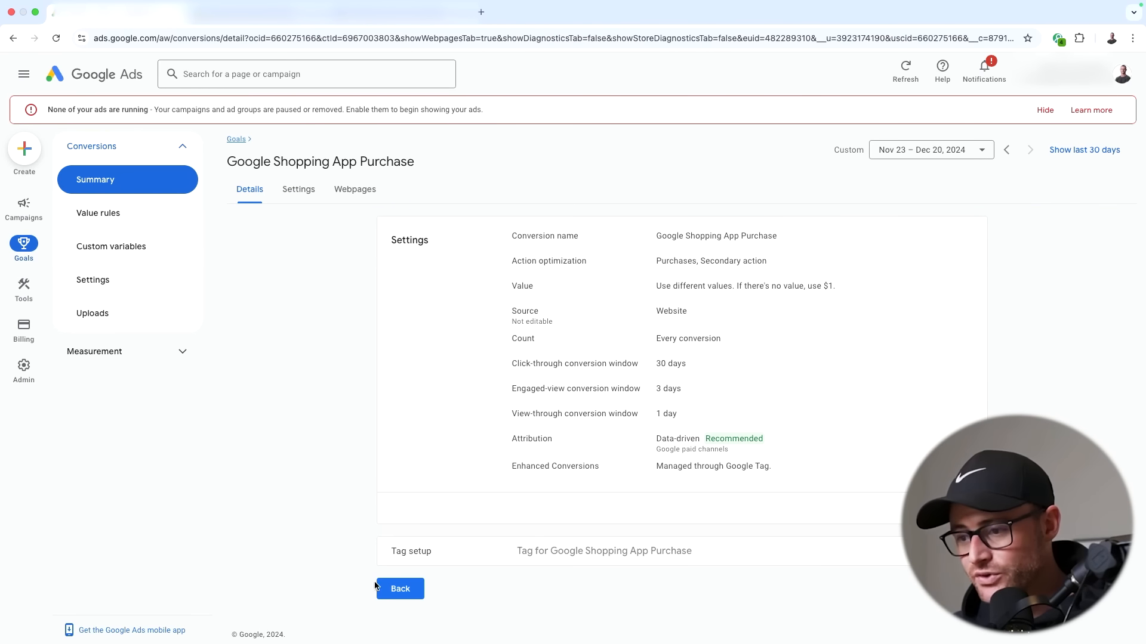
left_click(399, 588)
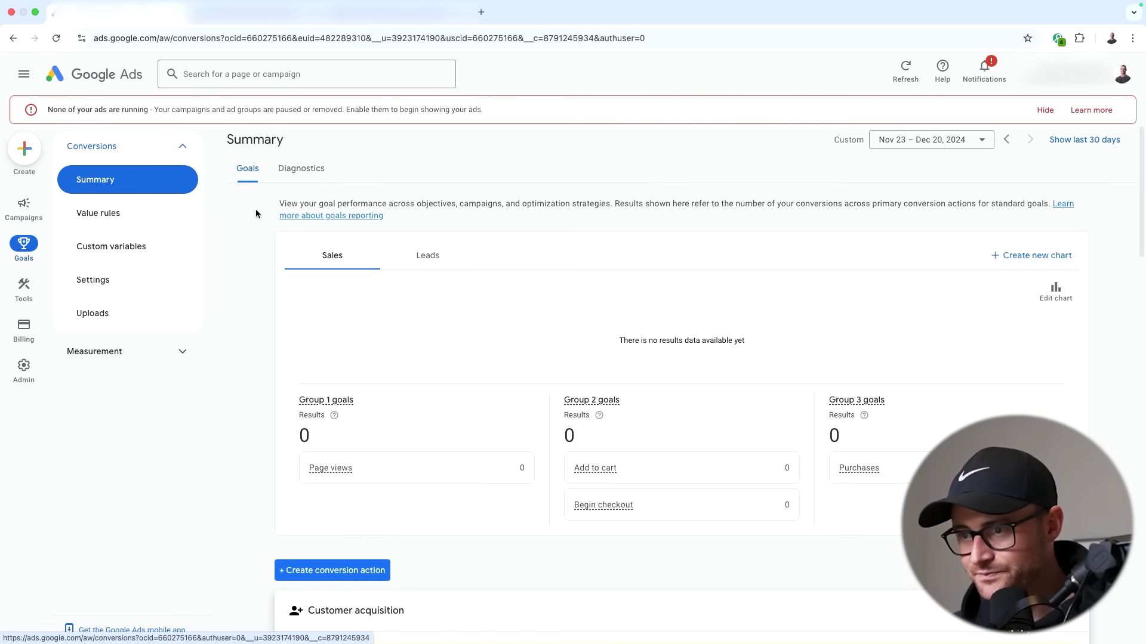
scroll(464, 309, "down", 7)
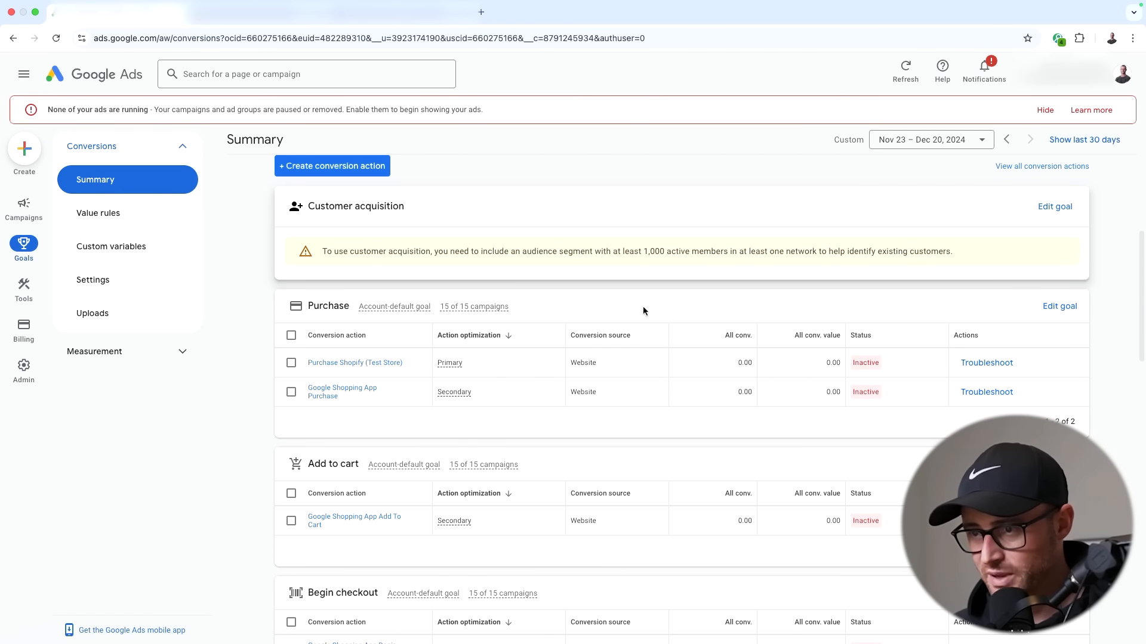
scroll(486, 328, "down", 1)
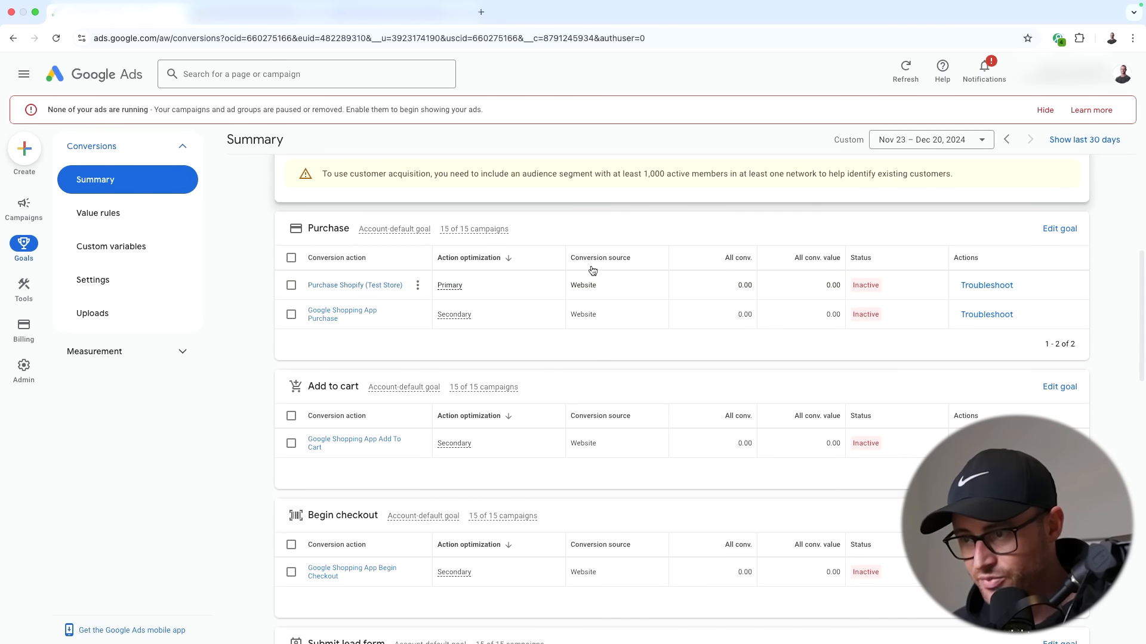
left_click_drag(711, 283, 756, 286)
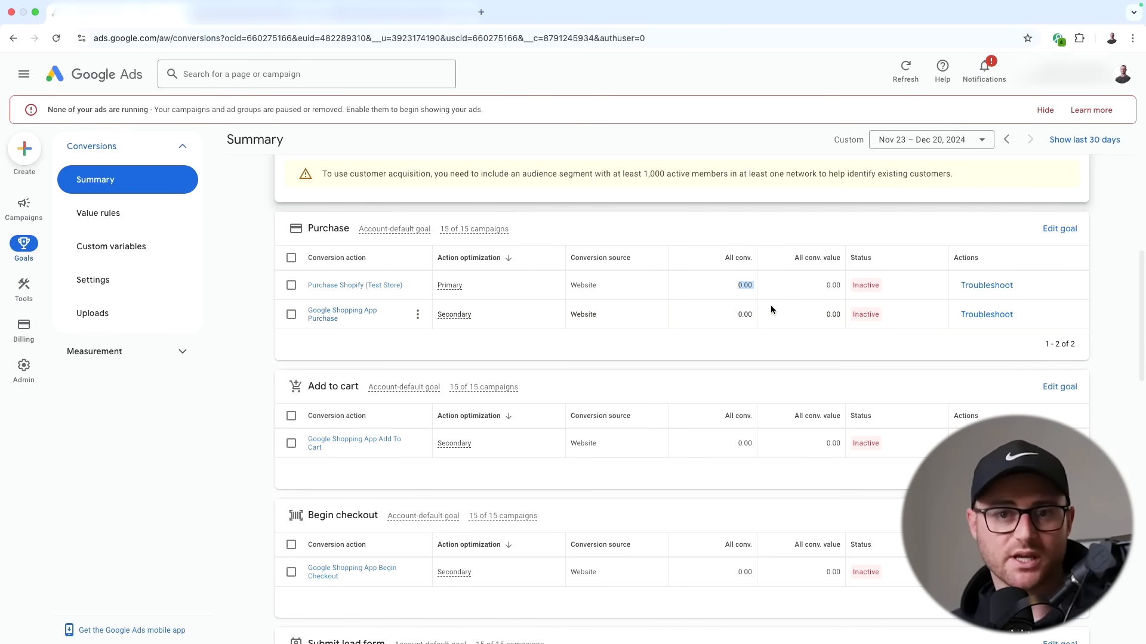